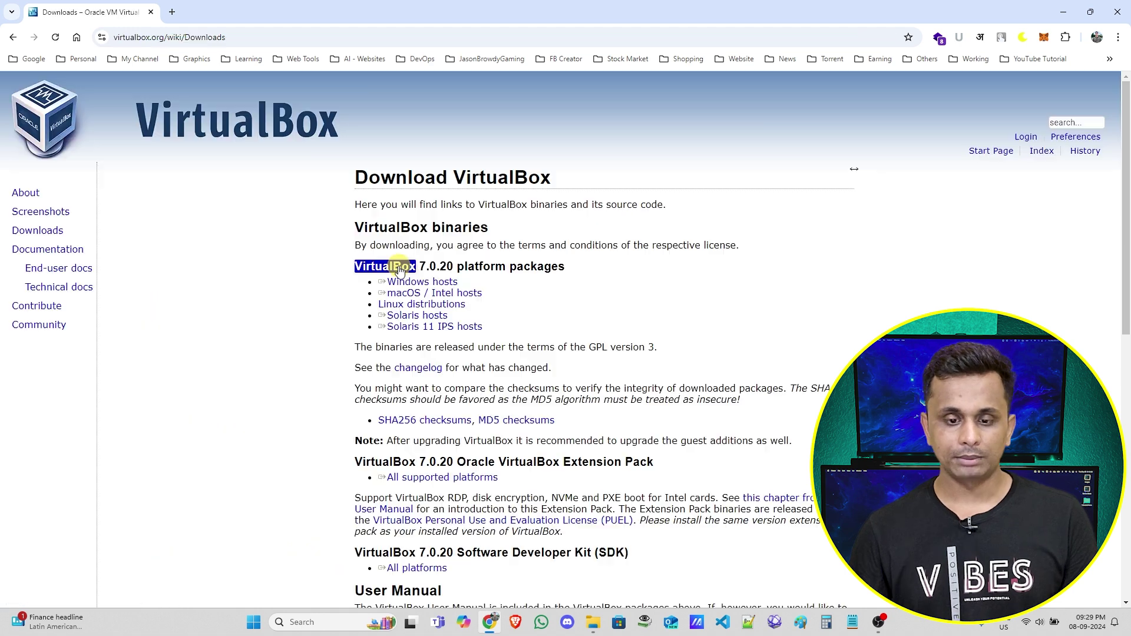
- Start downloading the VirtualBox 7.0.20 package for Windows hosts, but cancel saving the file
{"action": "left_click", "coordinate": [429, 268]}
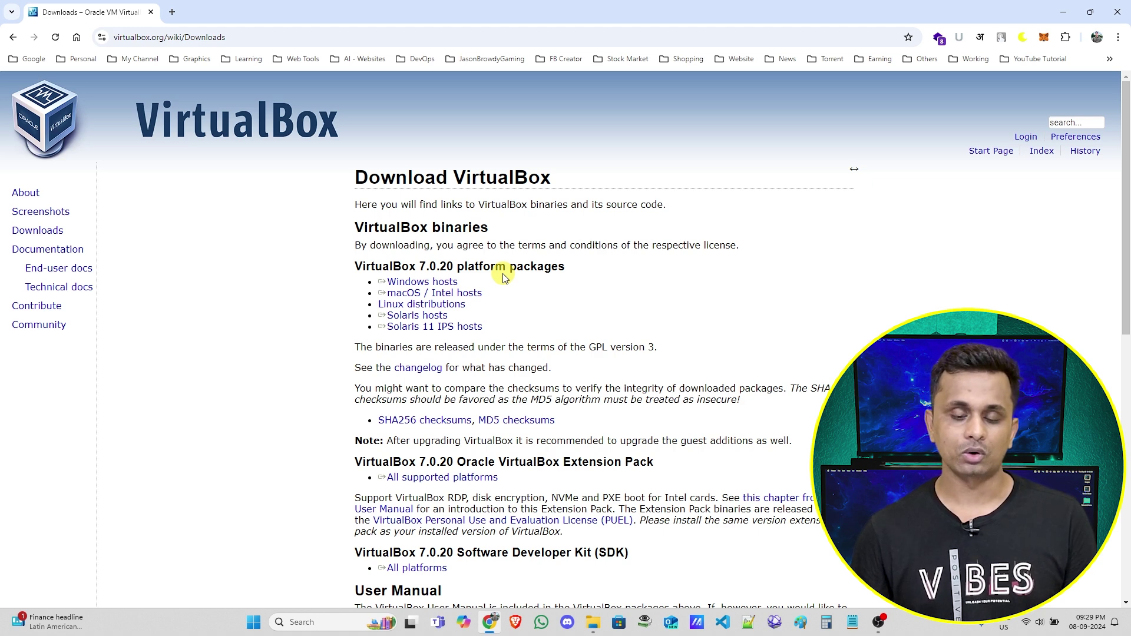
{"action": "left_click_drag", "start_coordinate": [462, 283], "coordinate": [380, 282]}
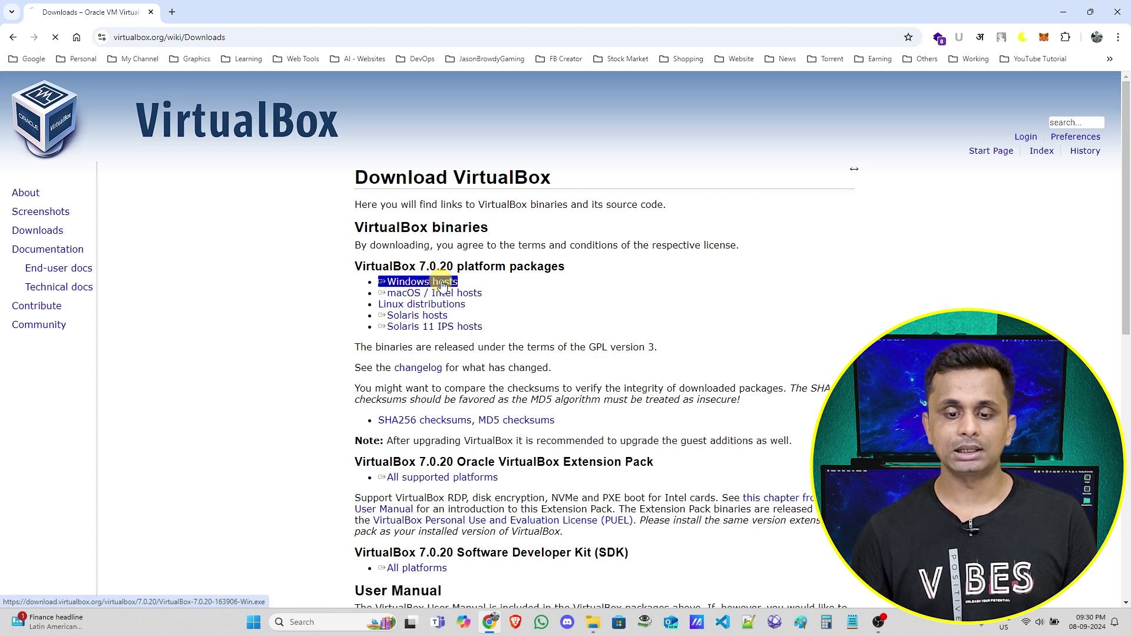
{"action": "left_click", "coordinate": [443, 285]}
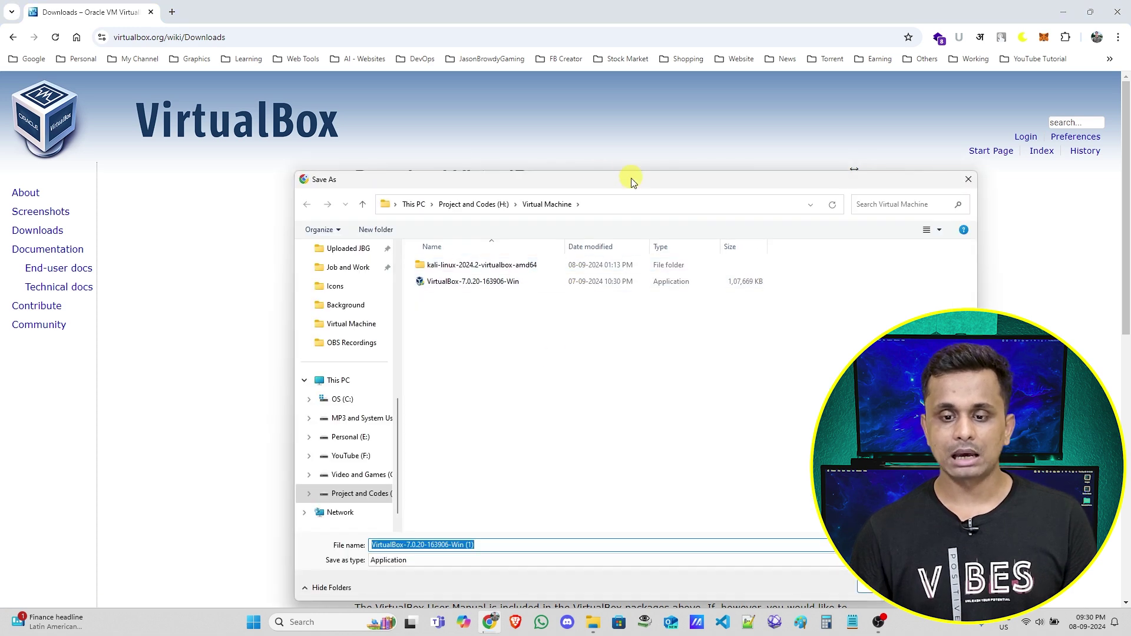
{"action": "left_click_drag", "start_coordinate": [632, 181], "coordinate": [616, 131]}
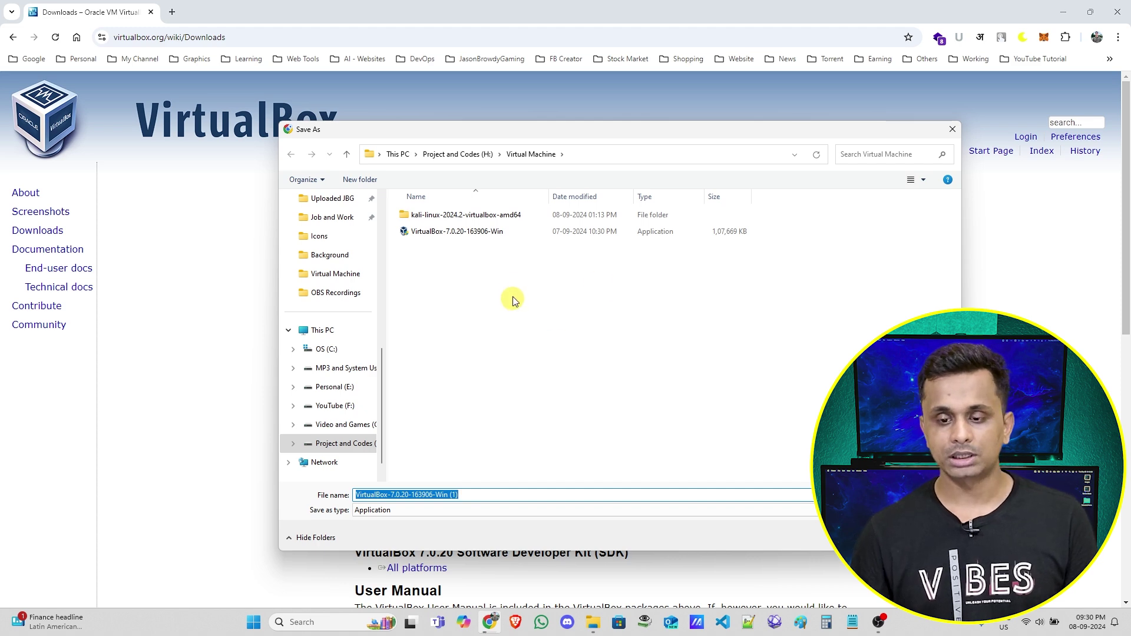
{"action": "left_click", "coordinate": [952, 129]}
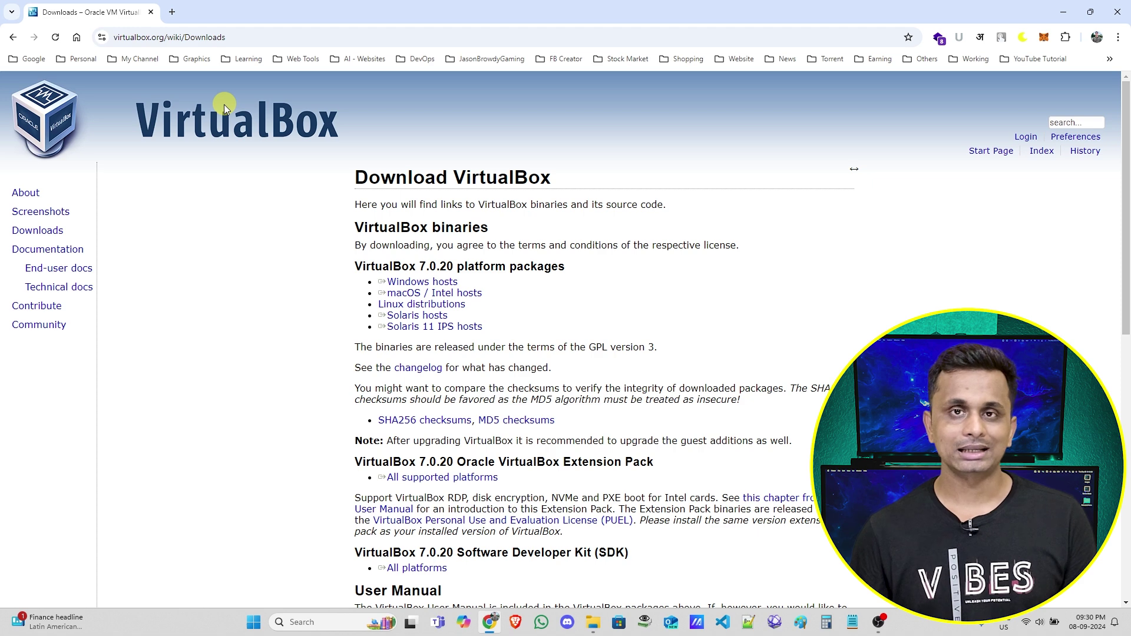
- Search Google for "download kali linux" in a new tab and open the official Get Kali page
{"action": "left_click", "coordinate": [174, 13]}
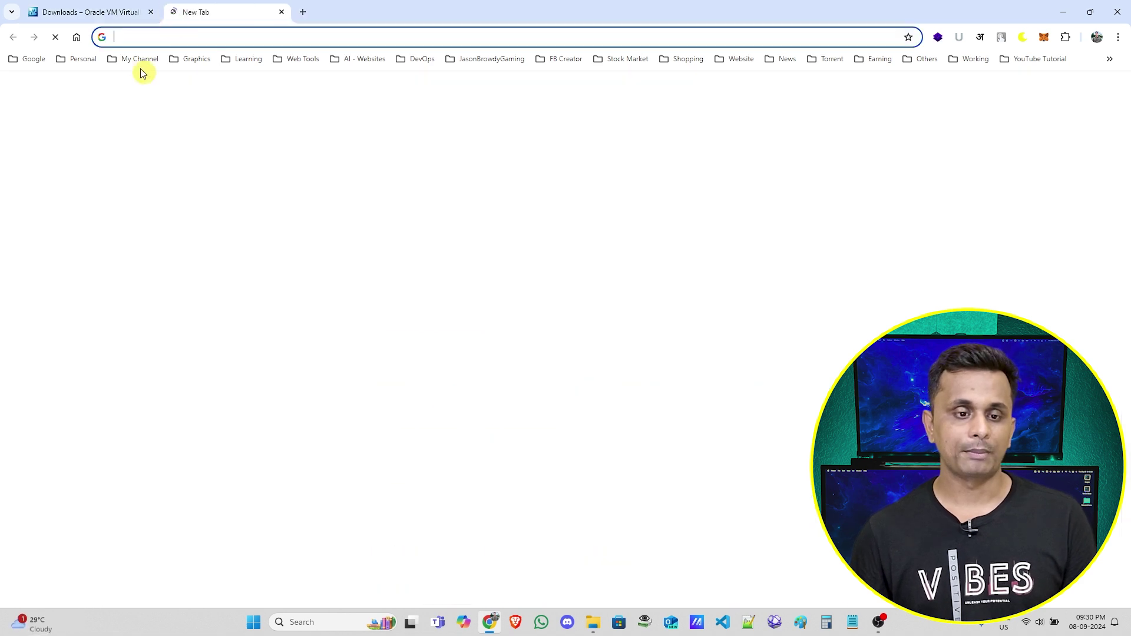
{"action": "type", "text": "google.com"}
{"action": "key", "text": "Return"}
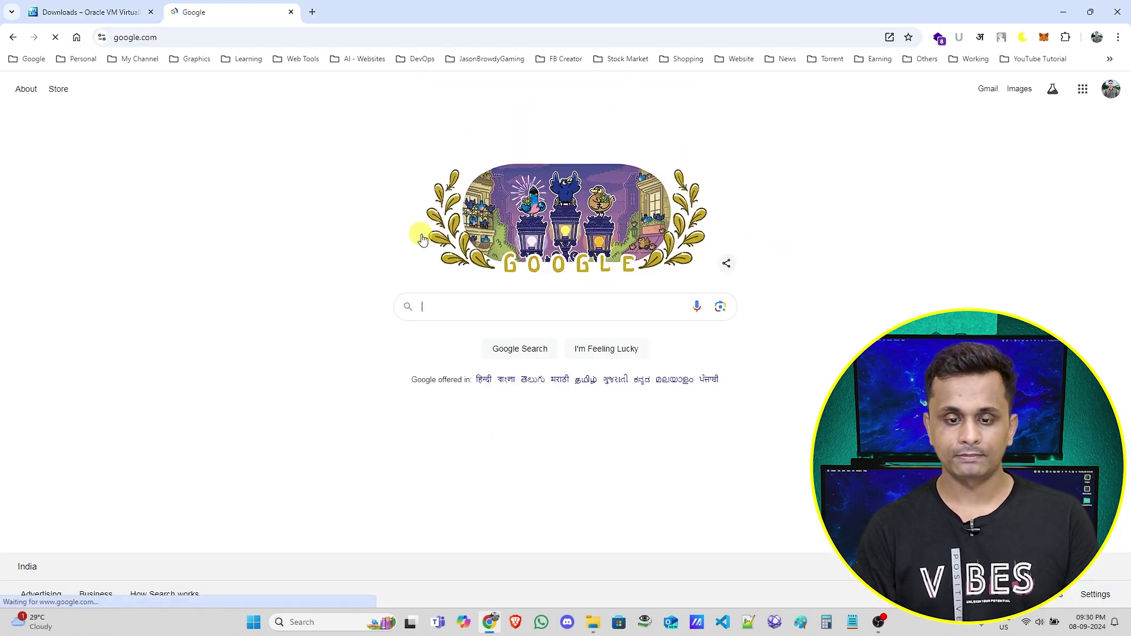
{"action": "type", "text": "download ka"}
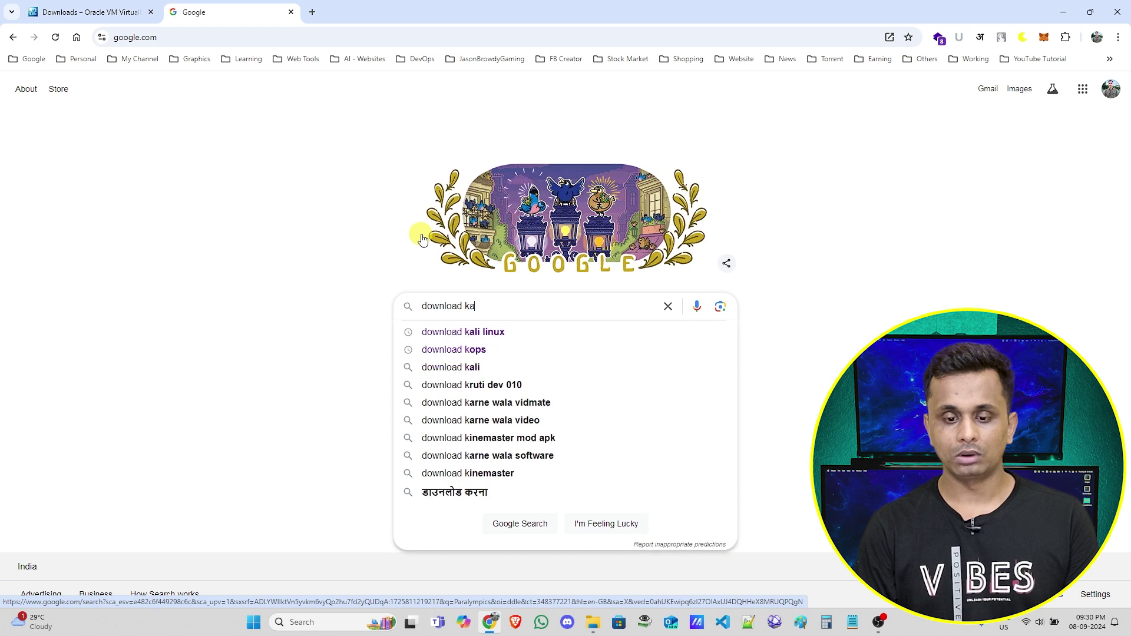
{"action": "type", "text": "li l"}
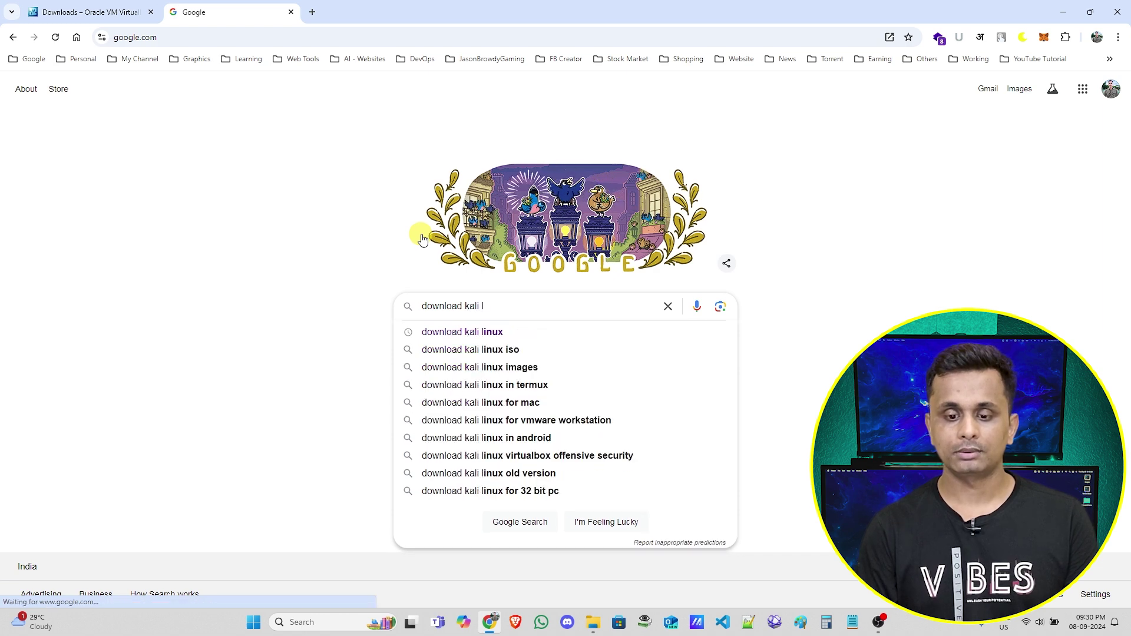
{"action": "left_click", "coordinate": [481, 331]}
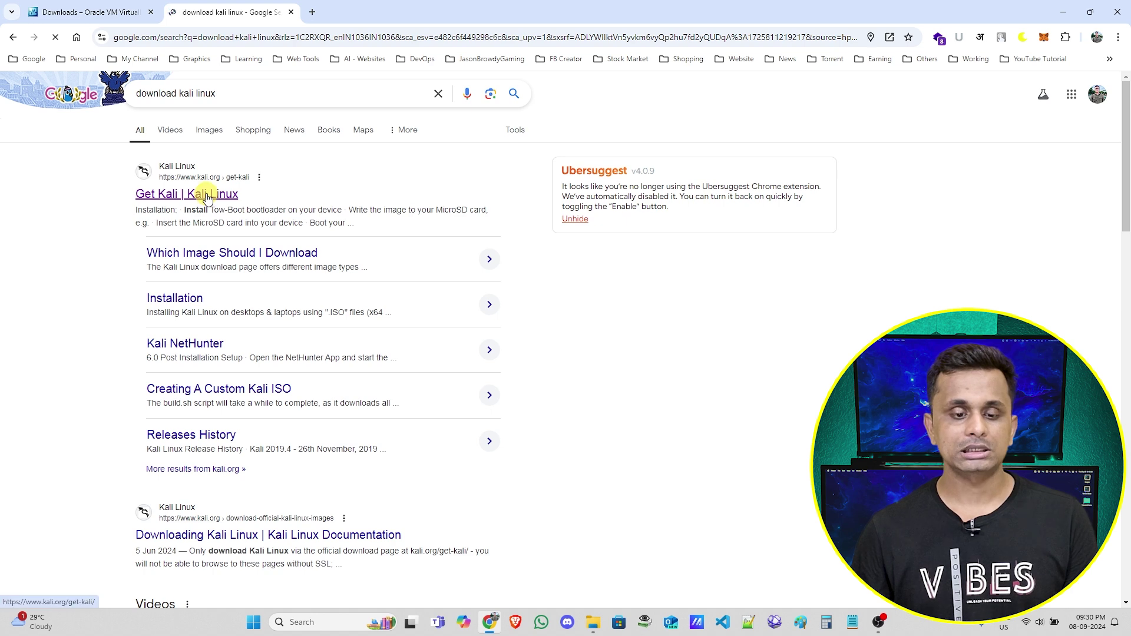
{"action": "left_click", "coordinate": [206, 195]}
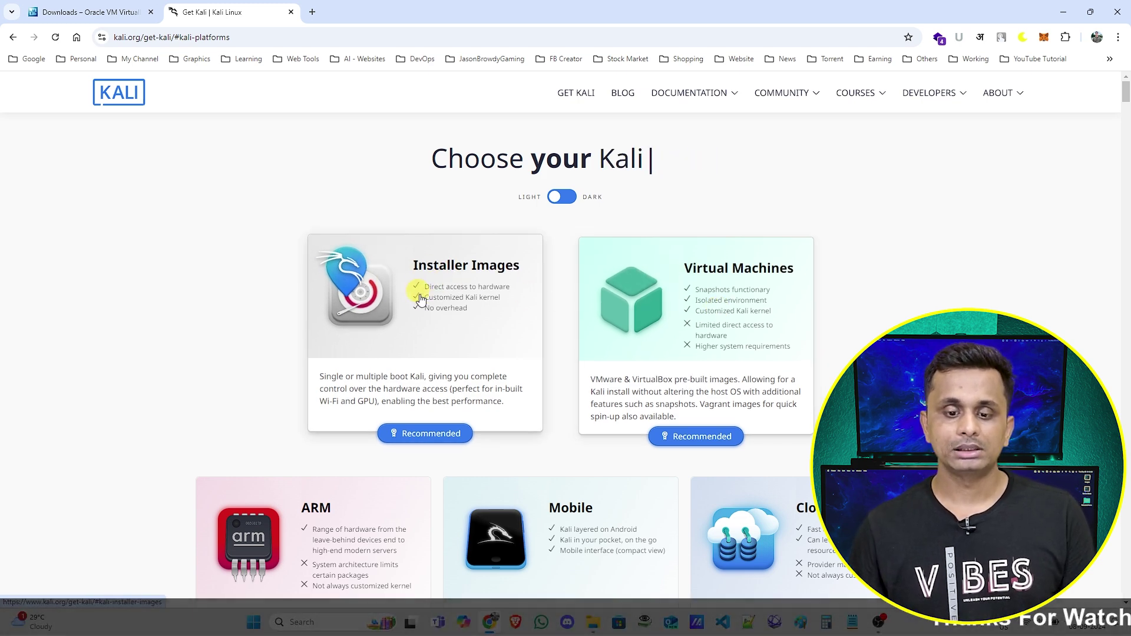
- Request the recommended 64-bit Kali Linux 2024.2 Installer download from the Installer Images section
{"action": "left_click", "coordinate": [442, 347]}
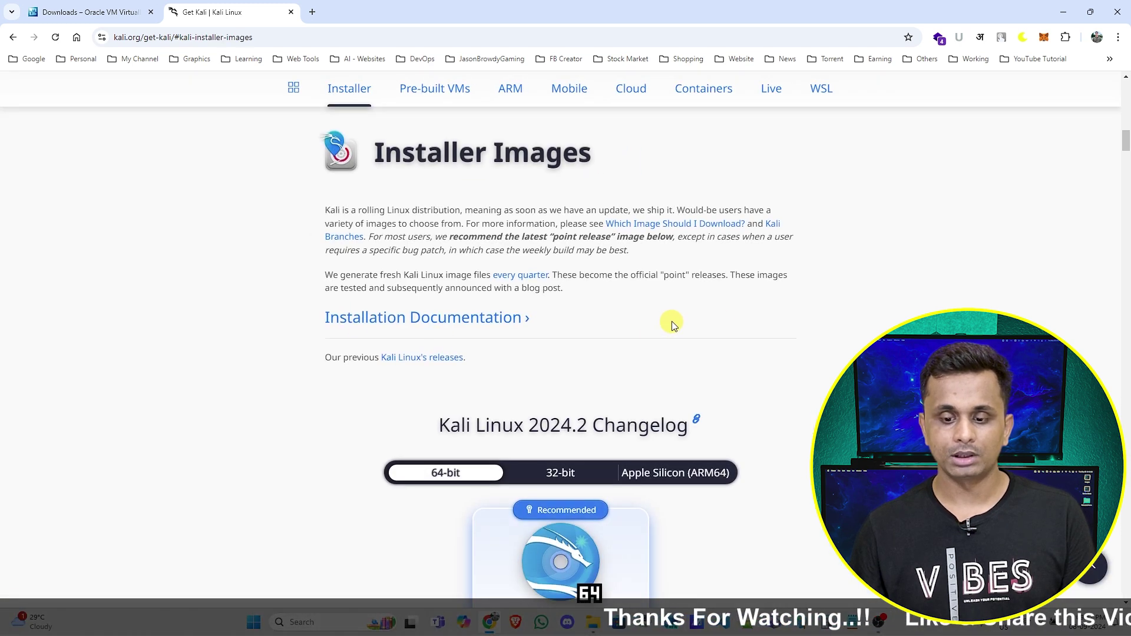
{"action": "scroll", "coordinate": [674, 325], "scroll_direction": "down", "scroll_amount": 6}
{"action": "scroll", "coordinate": [448, 210], "scroll_direction": "up", "scroll_amount": 1}
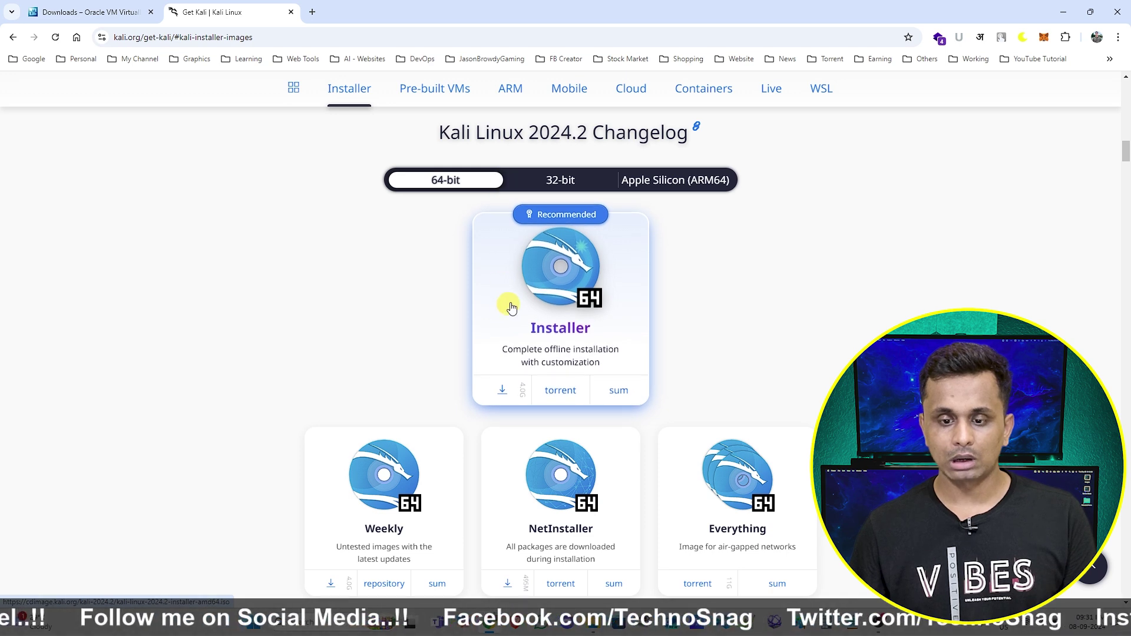
{"action": "left_click", "coordinate": [501, 395]}
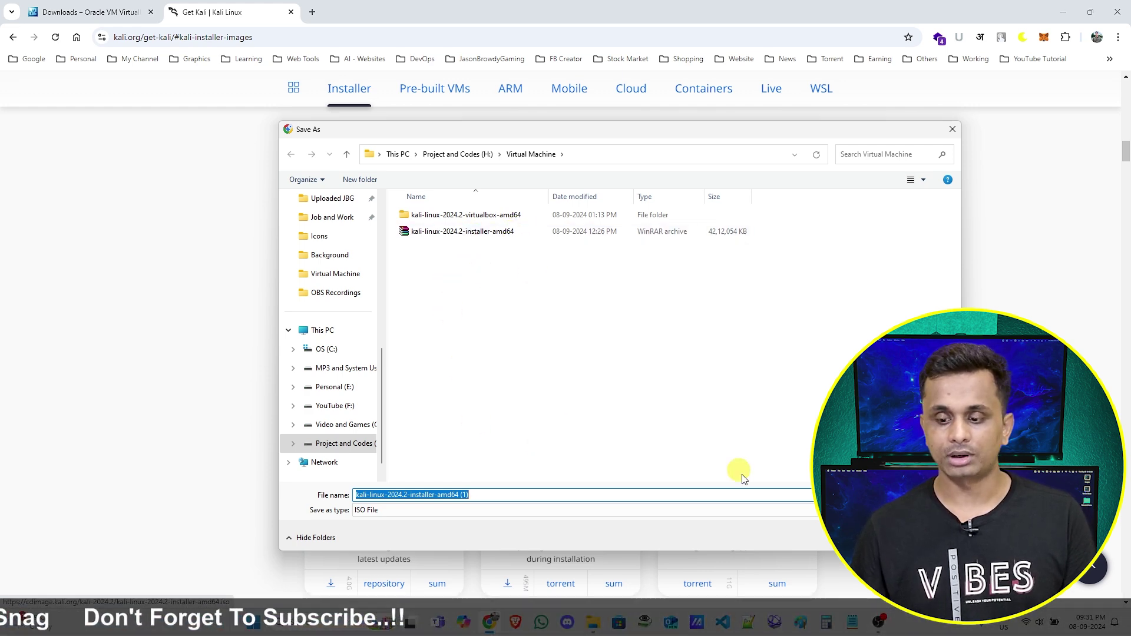
{"action": "key", "text": "Return"}
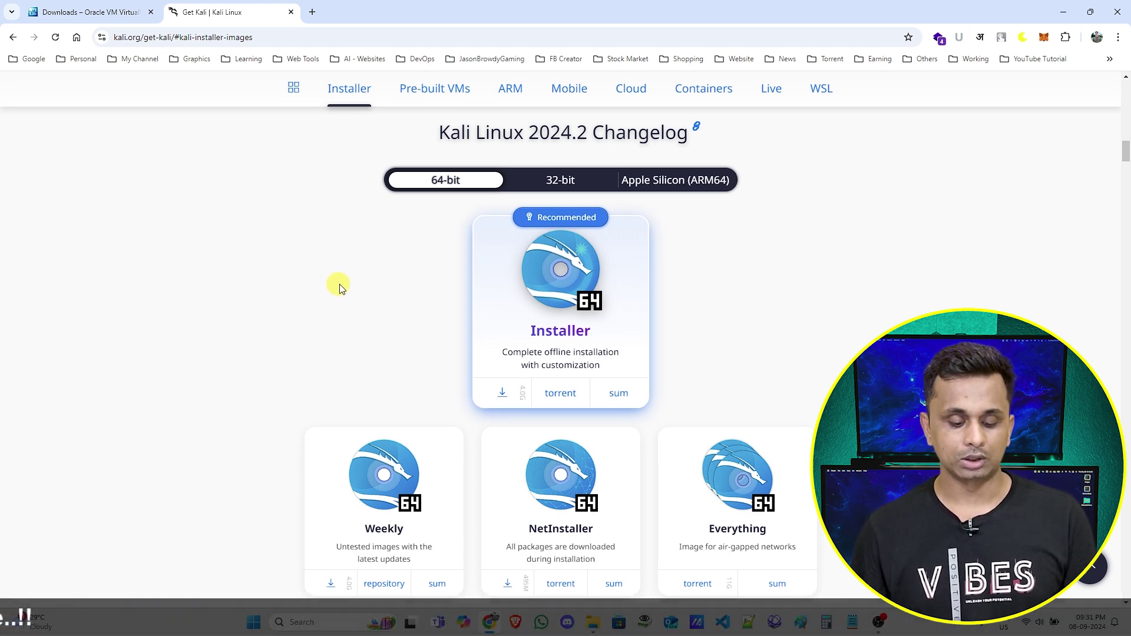
{"action": "key", "text": "super"}
{"action": "type", "text": "oracle"}
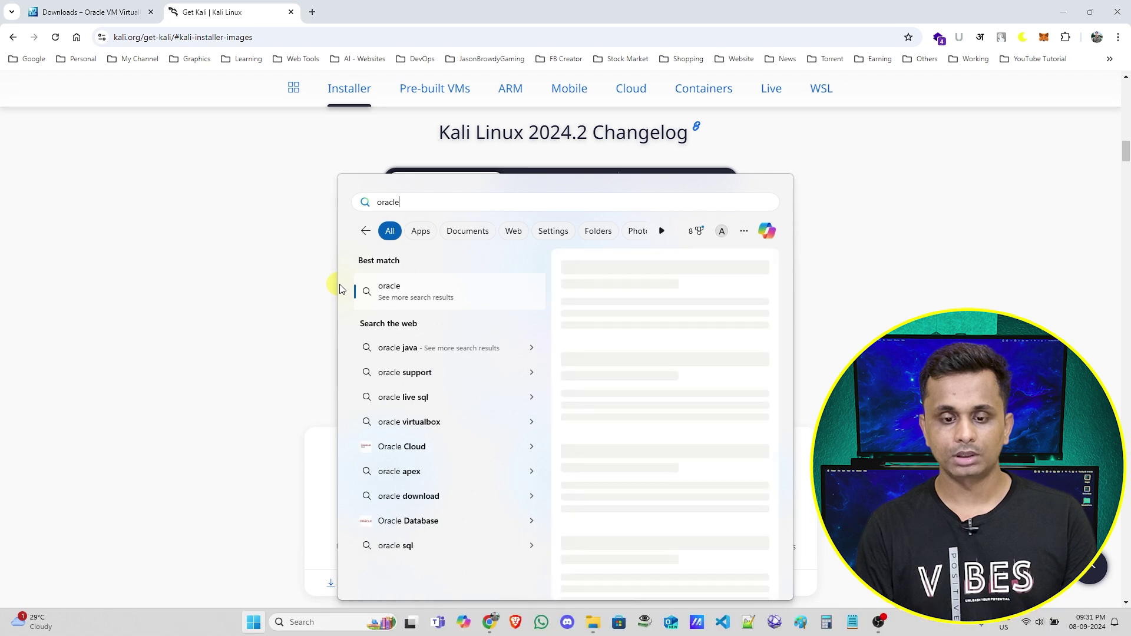
{"action": "left_click", "coordinate": [222, 214]}
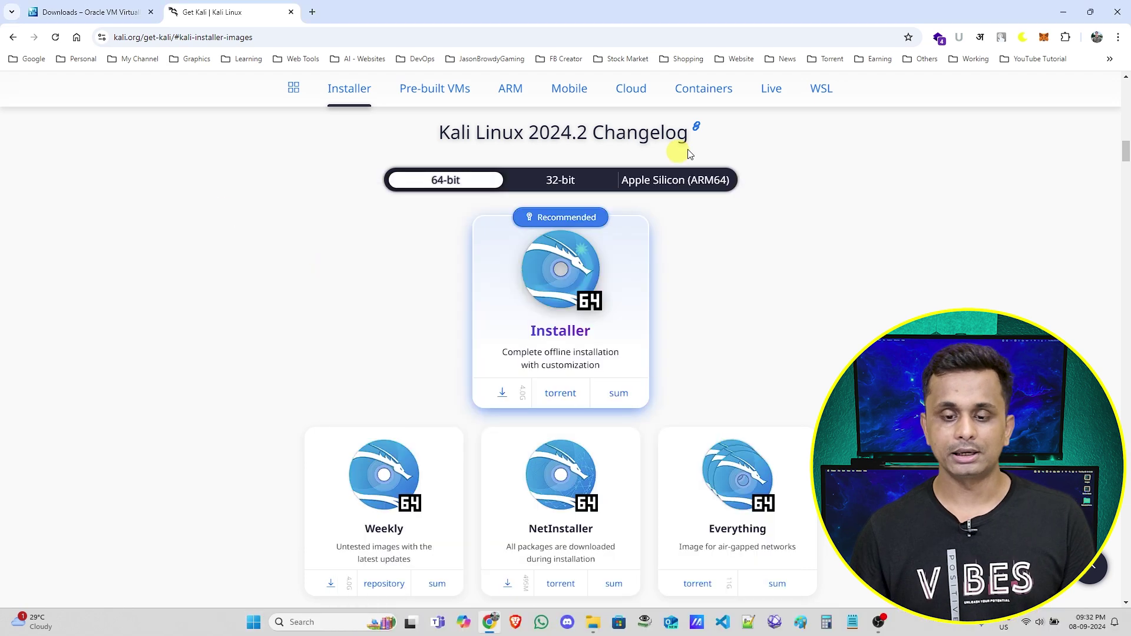
- Switch to File Explorer and open the Virtual Machine folder on the Project and Codes (H:) drive
{"action": "left_click", "coordinate": [1062, 12]}
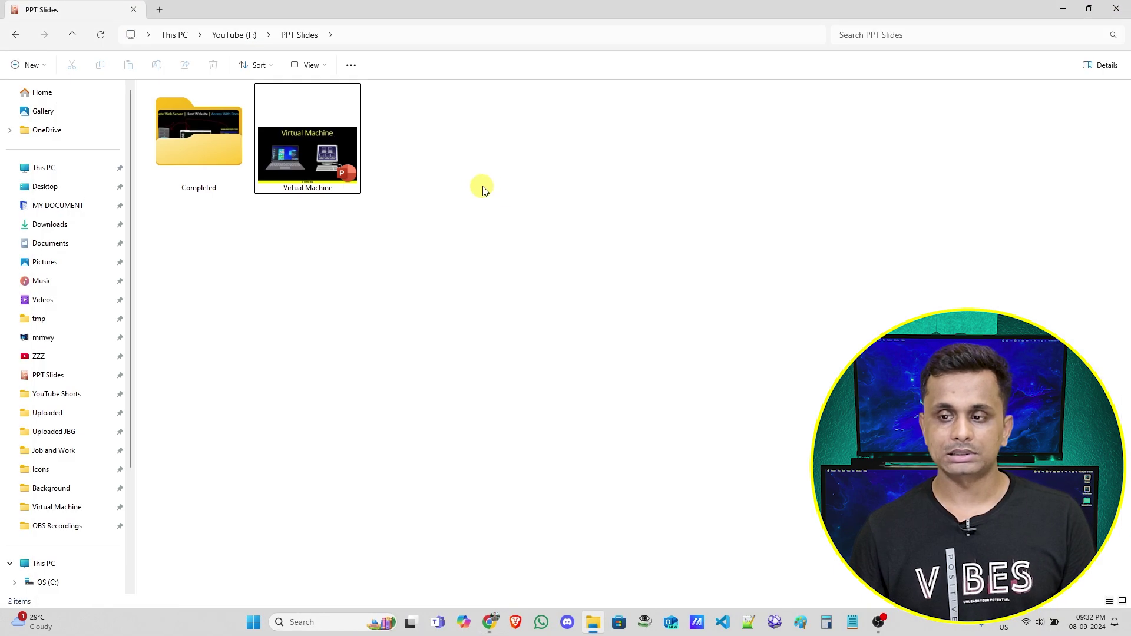
{"action": "key", "text": "super+d"}
{"action": "double_click", "coordinate": [19, 76]}
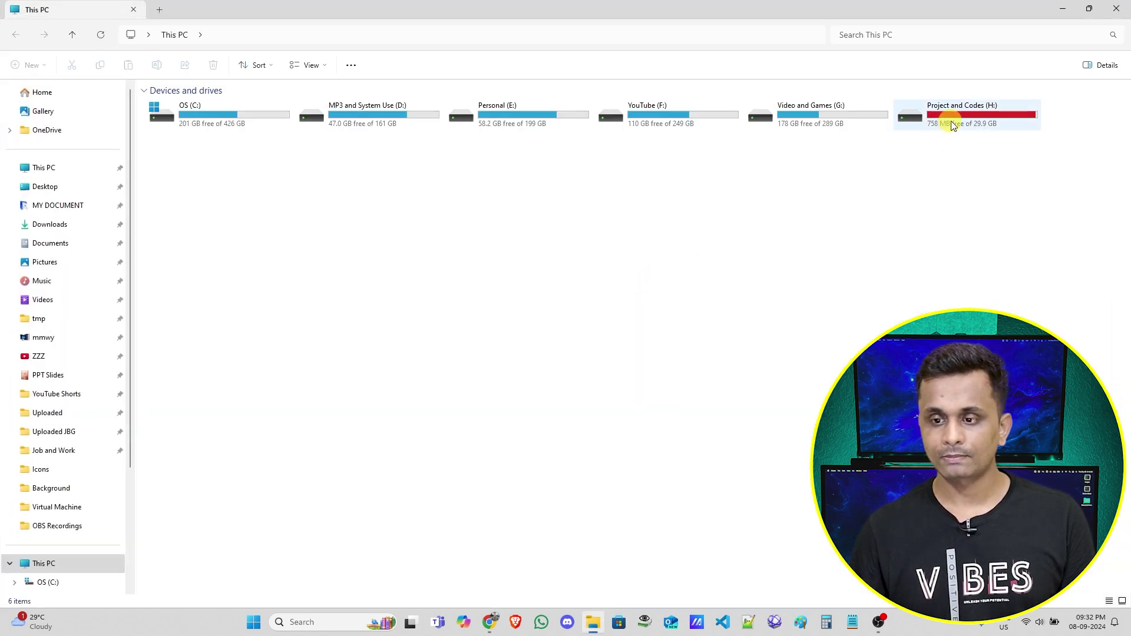
{"action": "double_click", "coordinate": [952, 124]}
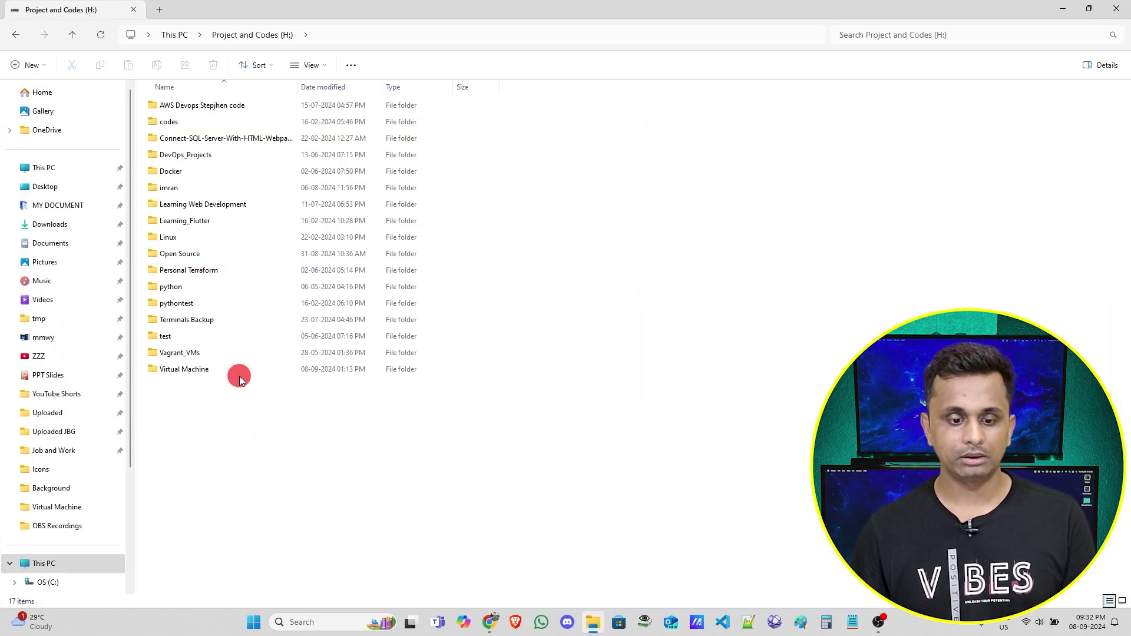
{"action": "left_click", "coordinate": [239, 376]}
{"action": "double_click", "coordinate": [243, 368]}
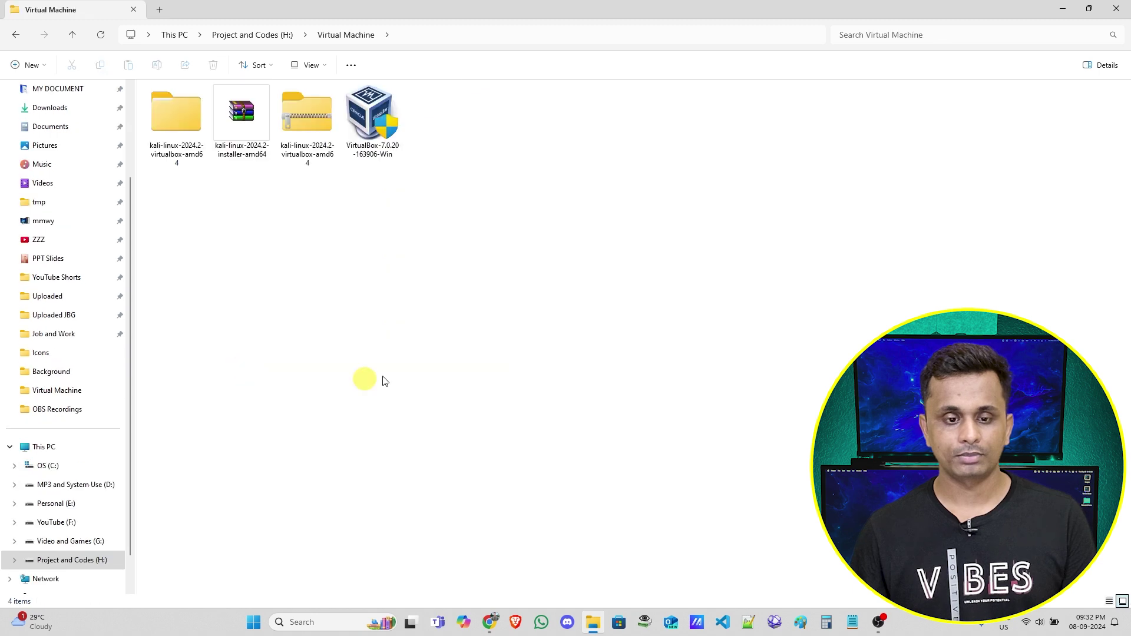
- Run the VirtualBox-7.0.20-163906-Win installer with its default options, accept the network interfaces warning, and finish with VirtualBox set to start
{"action": "left_click", "coordinate": [372, 130]}
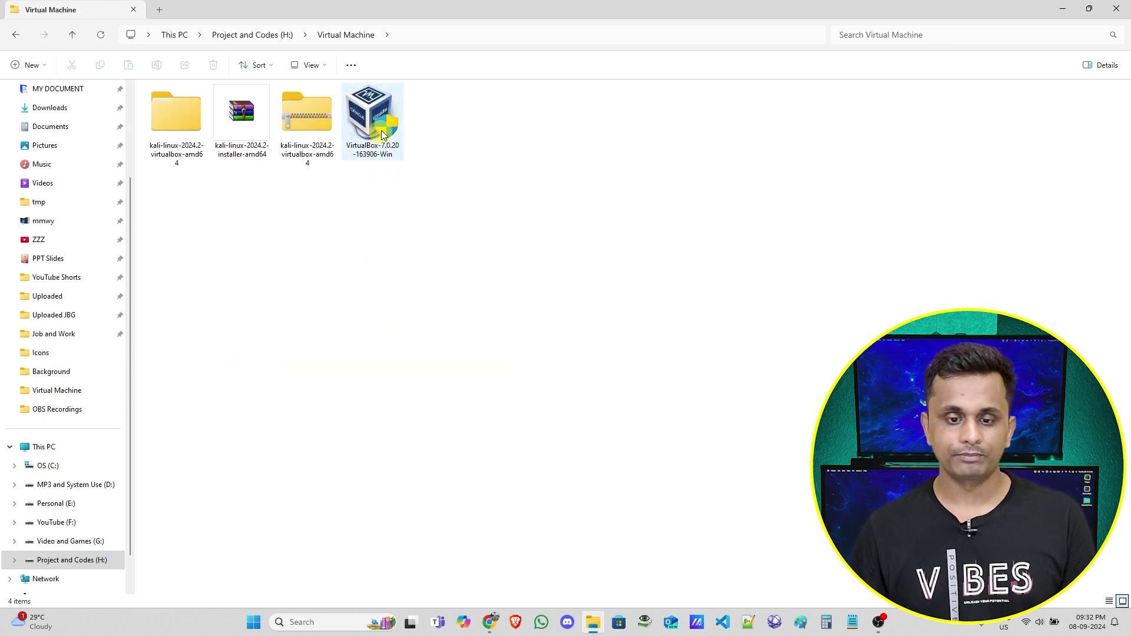
{"action": "double_click", "coordinate": [380, 122]}
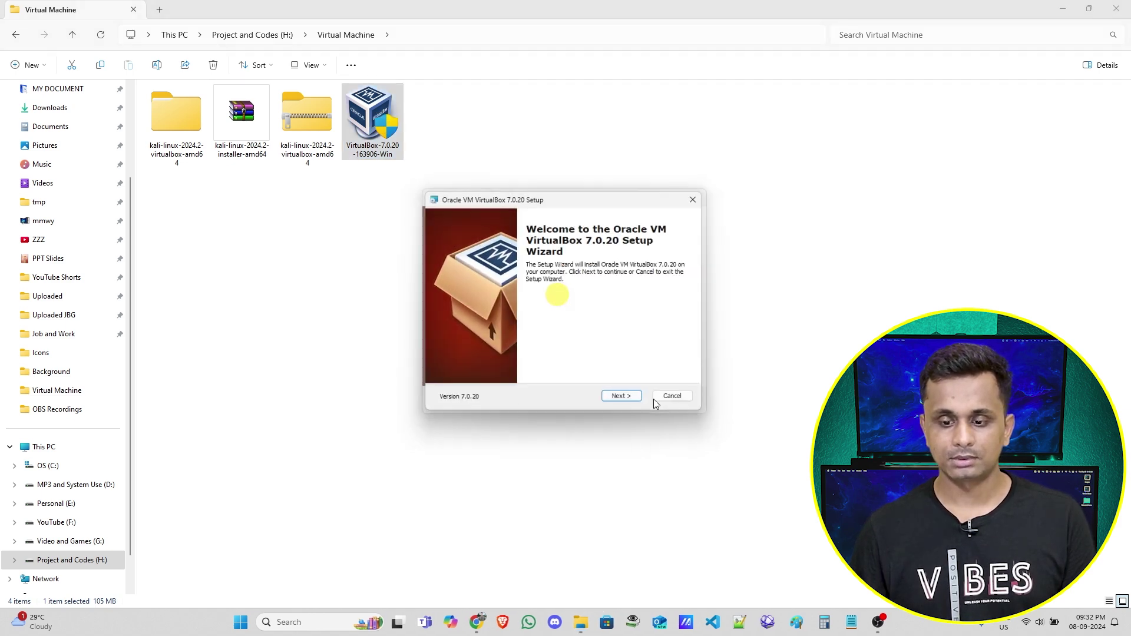
{"action": "left_click", "coordinate": [626, 402]}
{"action": "left_click", "coordinate": [627, 402]}
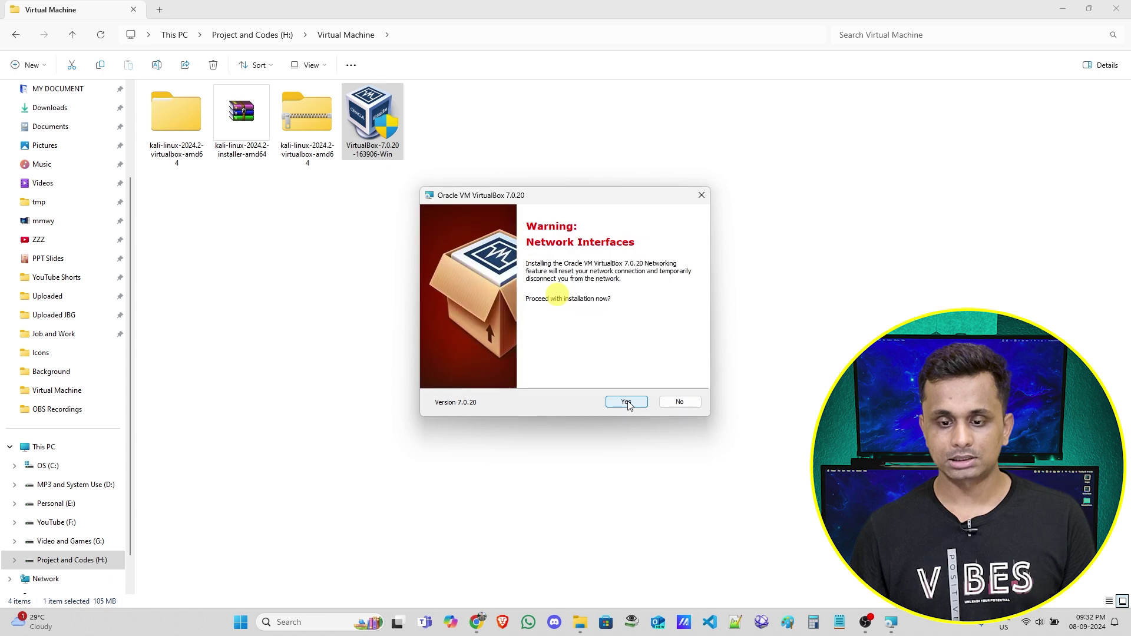
{"action": "left_click", "coordinate": [626, 402]}
{"action": "left_click", "coordinate": [626, 402]}
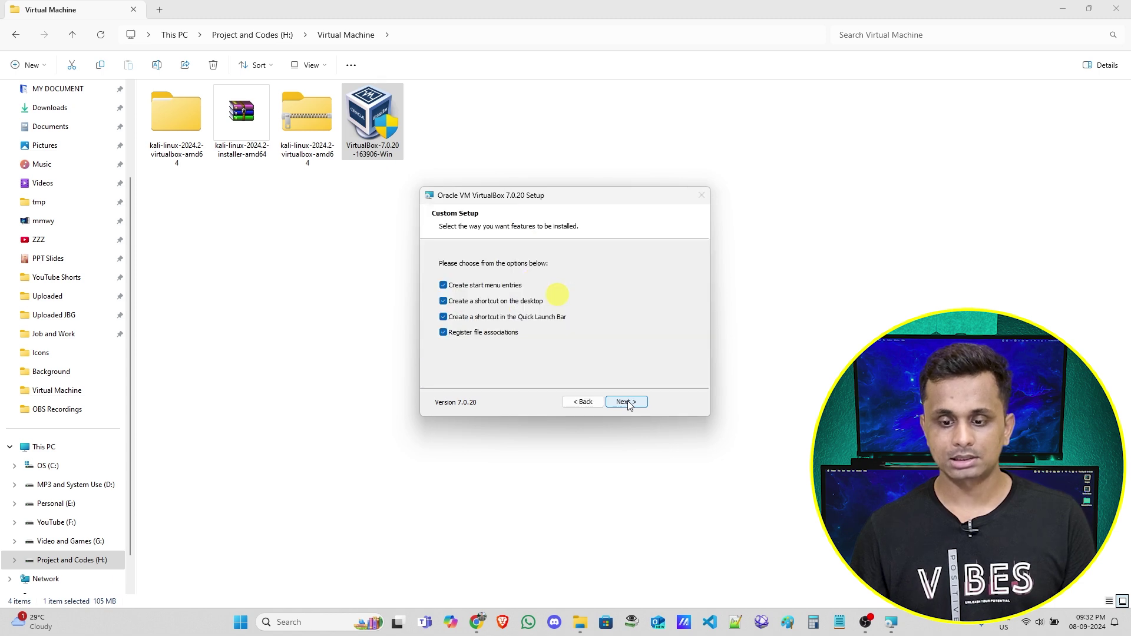
{"action": "left_click", "coordinate": [626, 402]}
{"action": "left_click", "coordinate": [626, 402]}
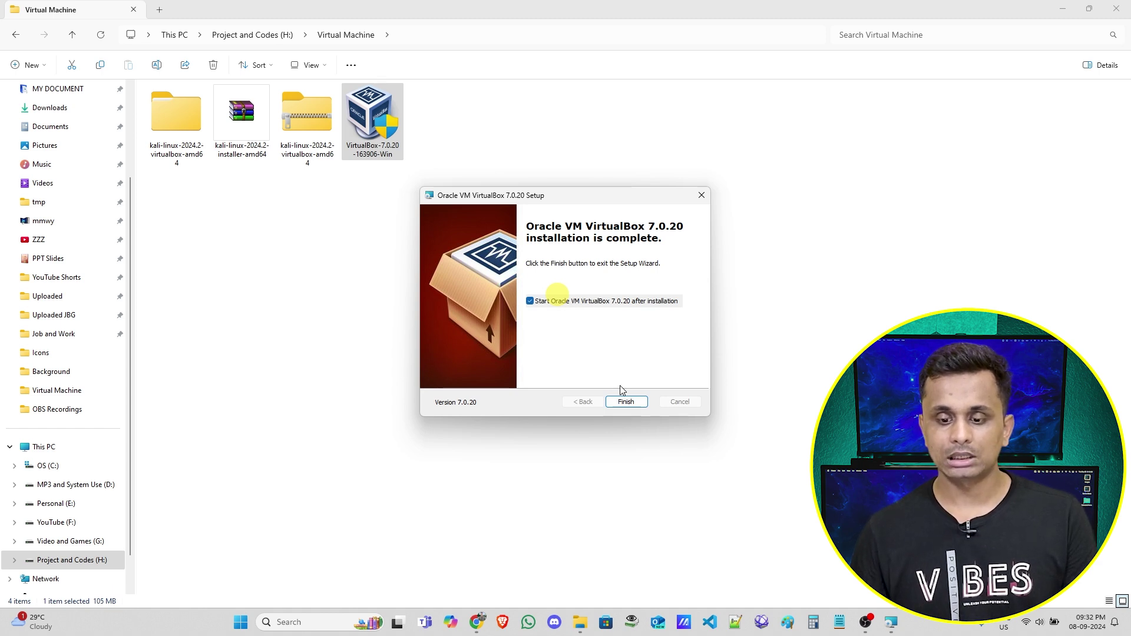
{"action": "left_click", "coordinate": [626, 403]}
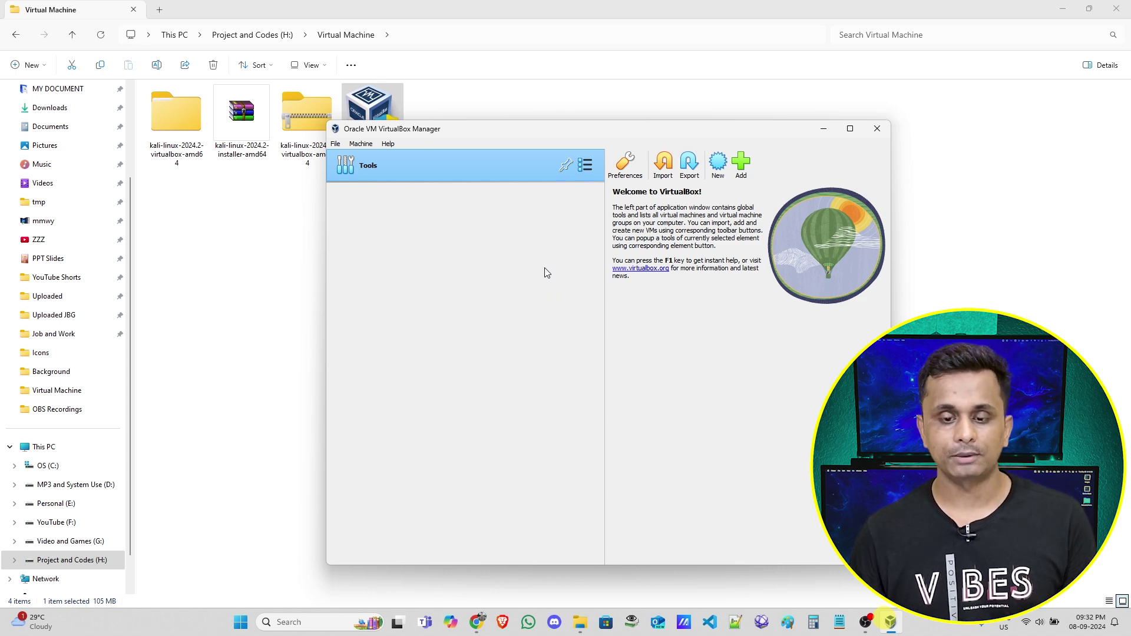
- Check the file size of kali-linux-2024.2-installer-amd64 in its properties
{"action": "left_click", "coordinate": [235, 136]}
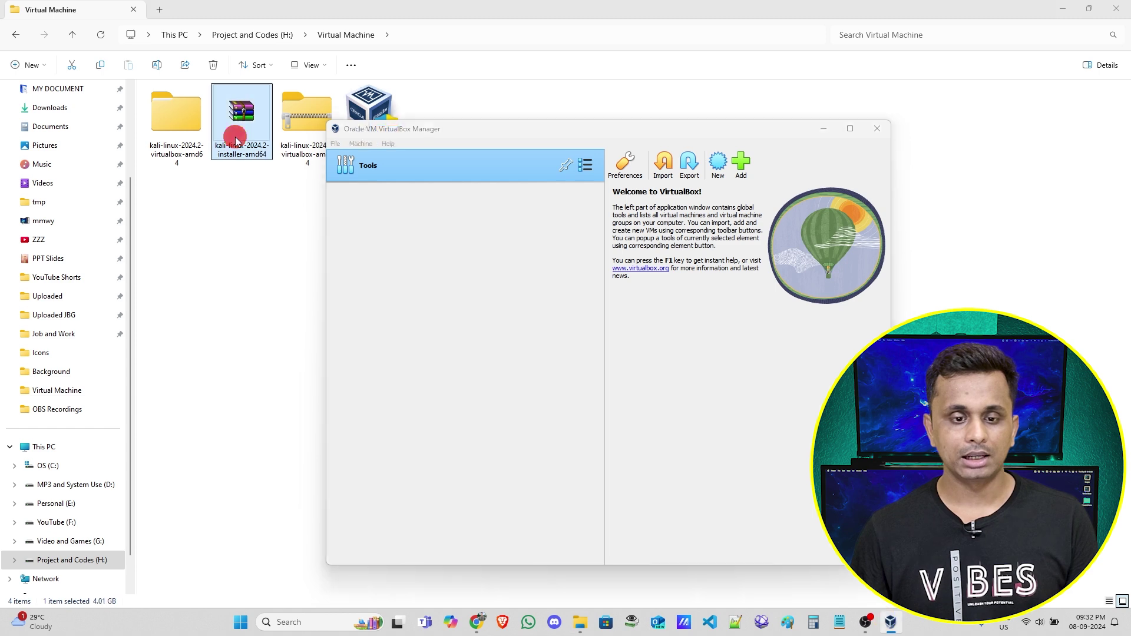
{"action": "key", "text": "alt+Return"}
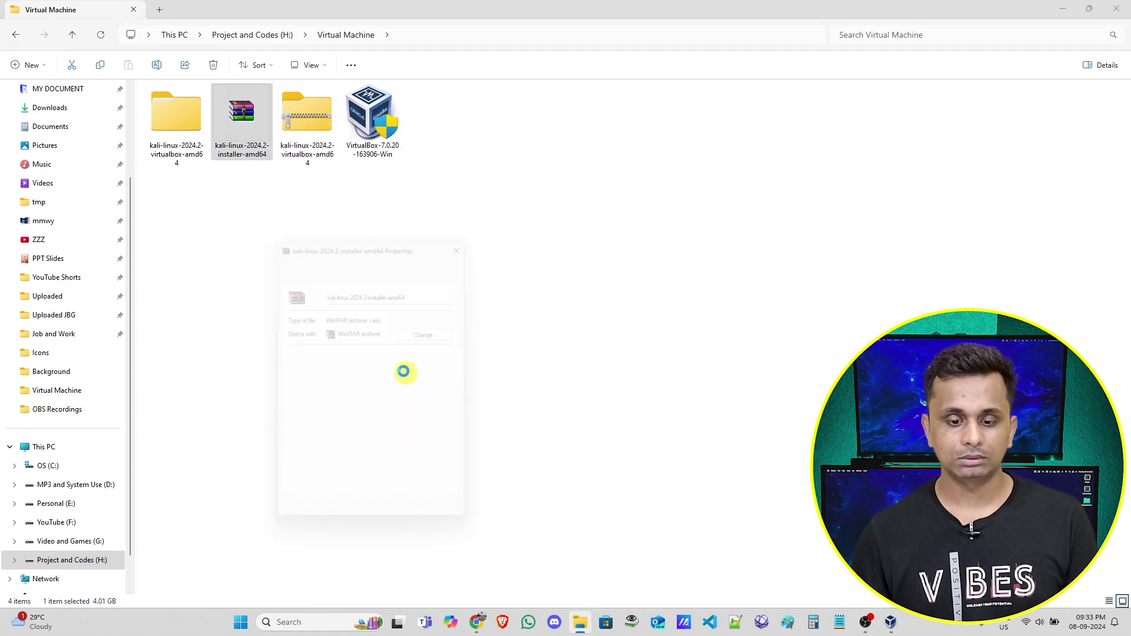
{"action": "left_click_drag", "start_coordinate": [328, 369], "coordinate": [340, 369]}
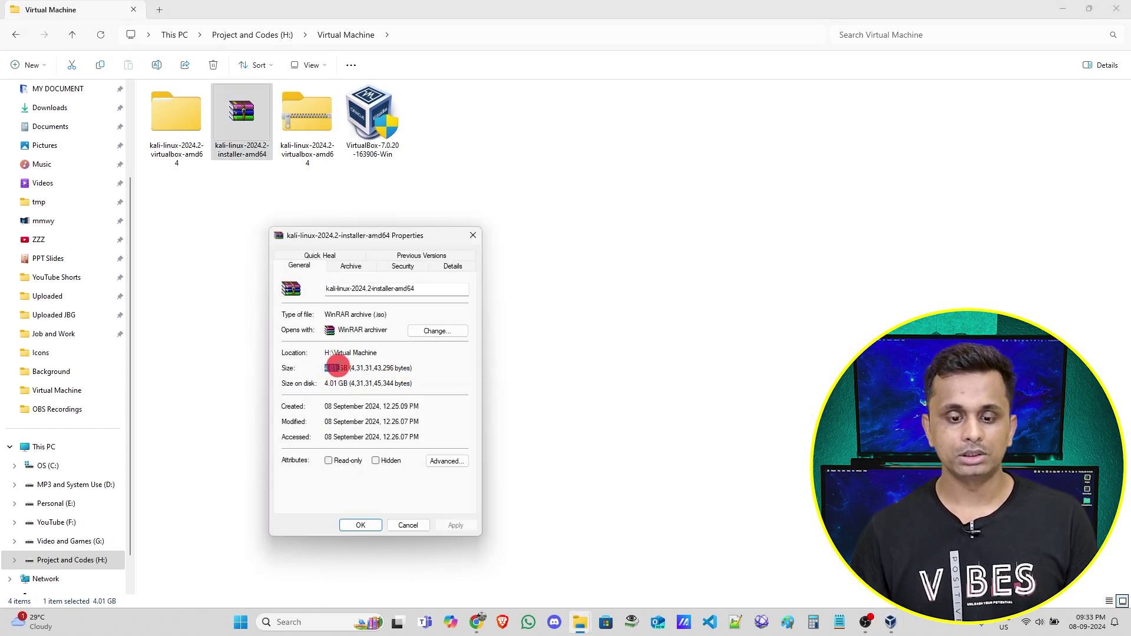
{"action": "left_click", "coordinate": [362, 525]}
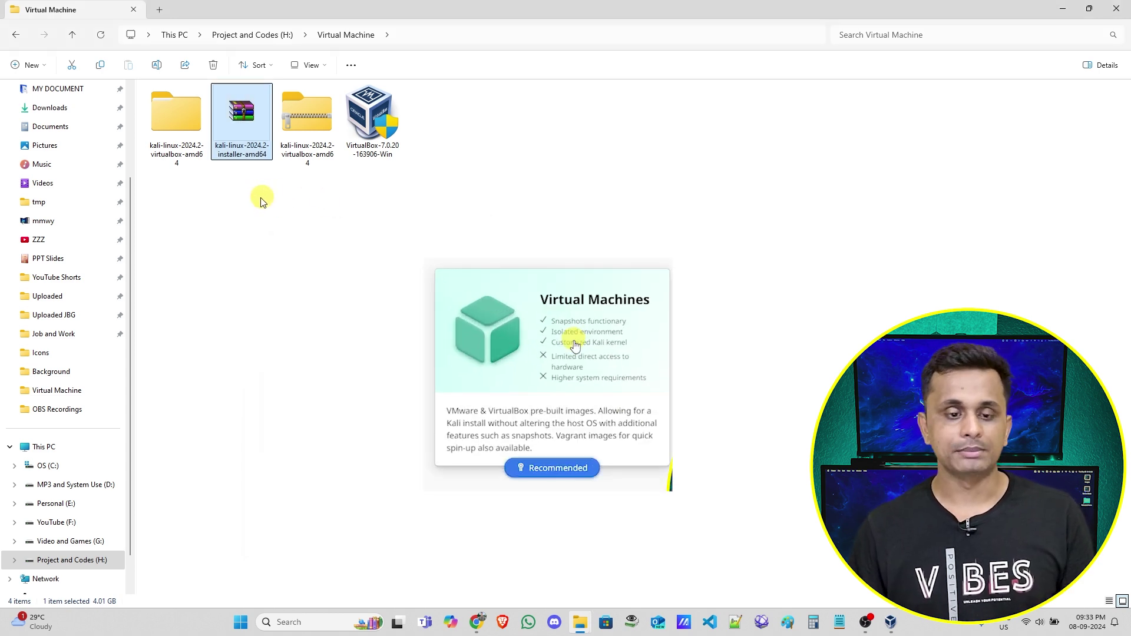
- Inspect the virtual disk image inside the nested kali-linux-2024.2-virtualbox-amd64 folder and switch to Oracle VM VirtualBox Manager
{"action": "double_click", "coordinate": [177, 115]}
{"action": "double_click", "coordinate": [245, 108]}
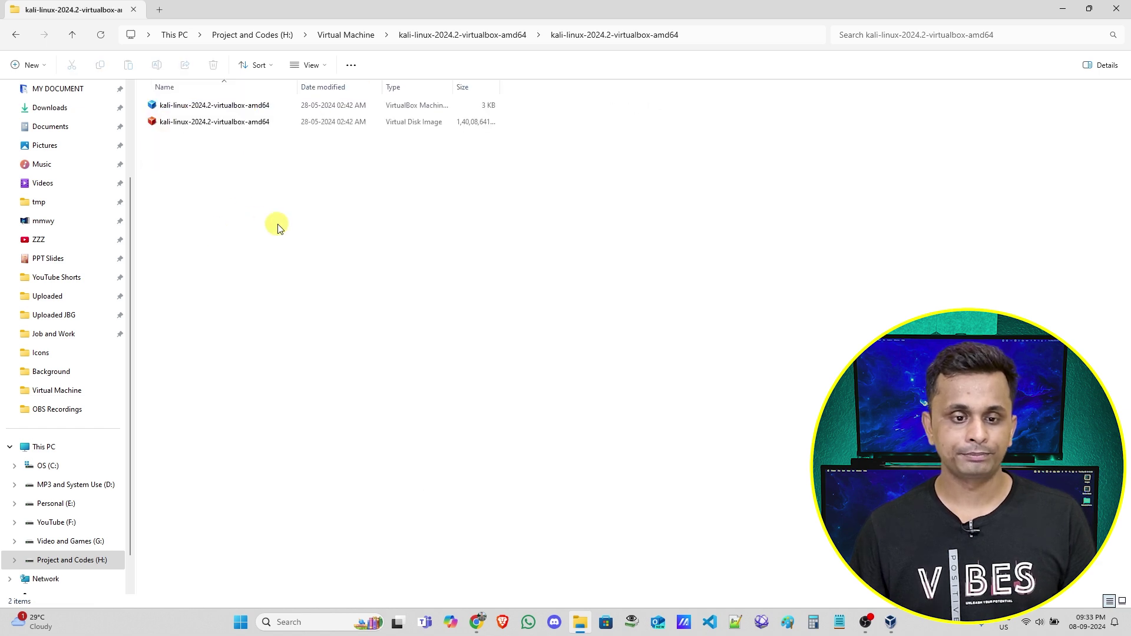
{"action": "left_click", "coordinate": [265, 124]}
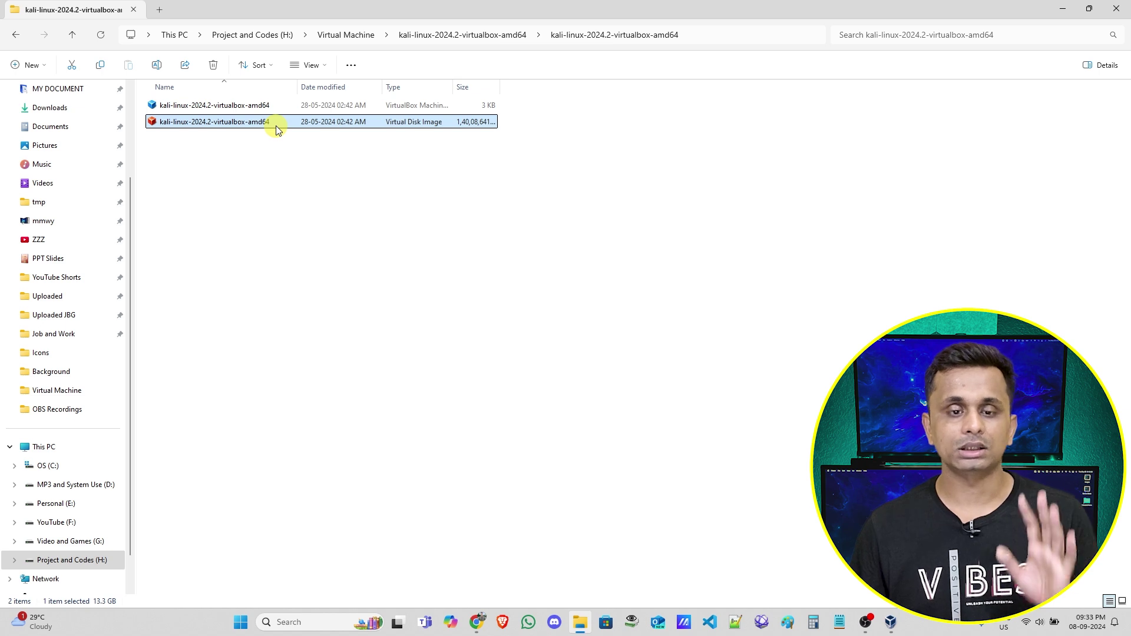
{"action": "mouse_move", "coordinate": [277, 128]}
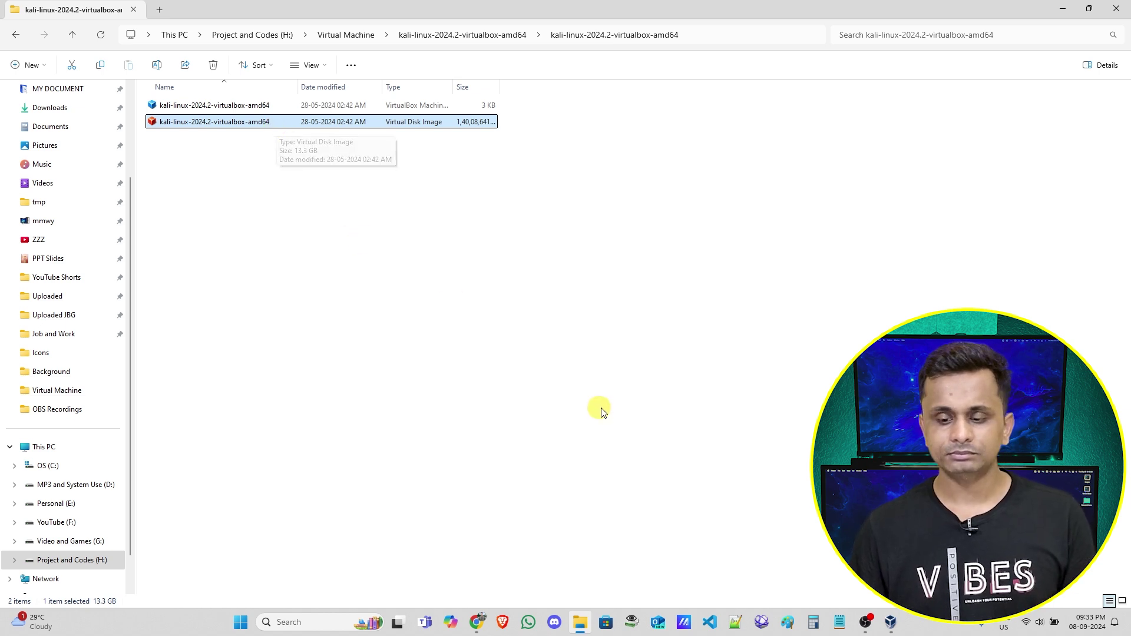
{"action": "left_click", "coordinate": [890, 622]}
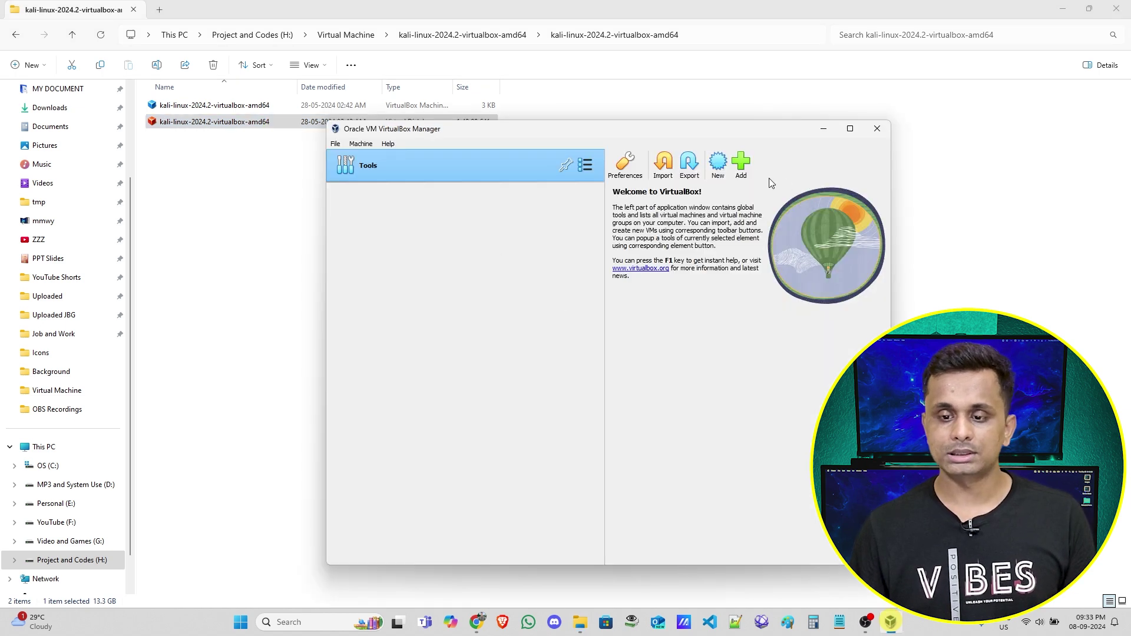
{"action": "left_click", "coordinate": [740, 165]}
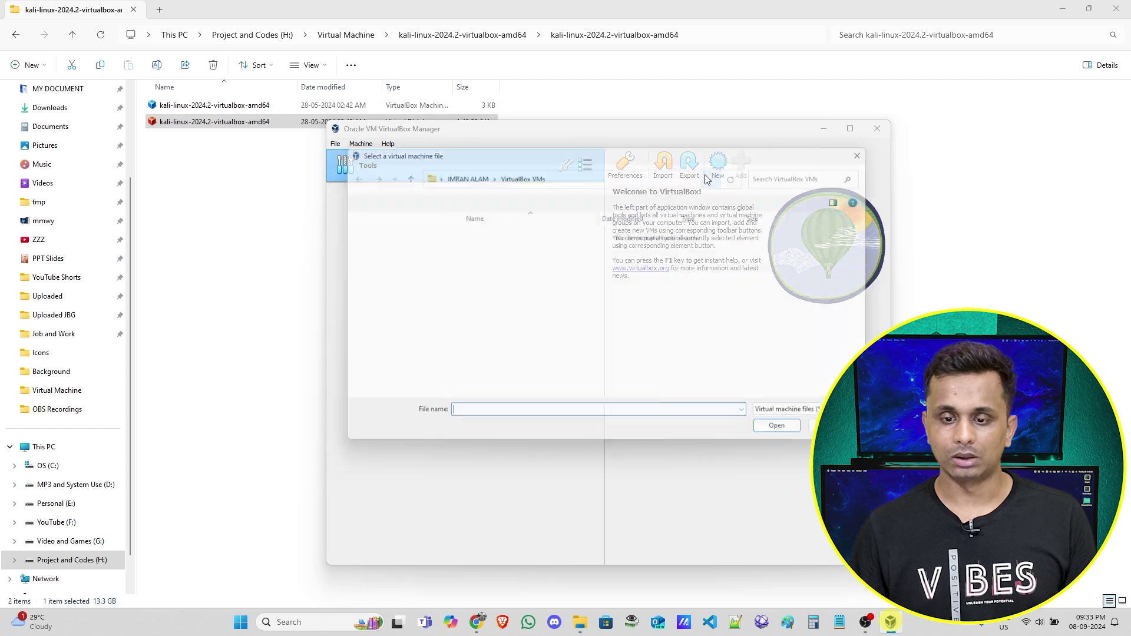
{"action": "left_click", "coordinate": [391, 252]}
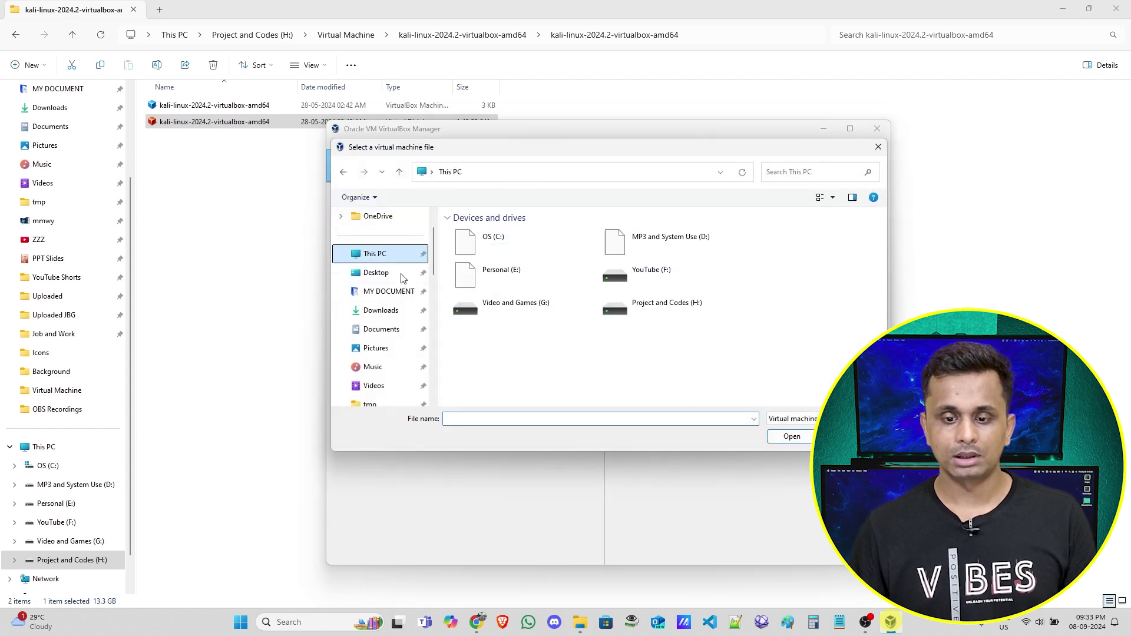
{"action": "double_click", "coordinate": [623, 306]}
{"action": "scroll", "coordinate": [550, 304], "scroll_direction": "down", "scroll_amount": 2}
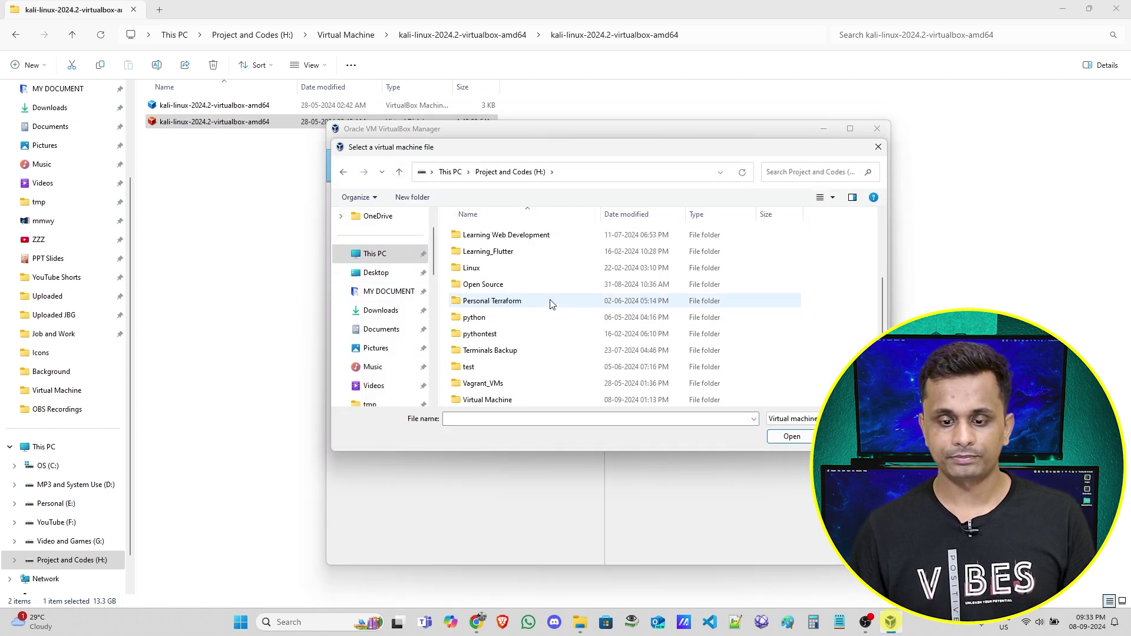
{"action": "double_click", "coordinate": [521, 402]}
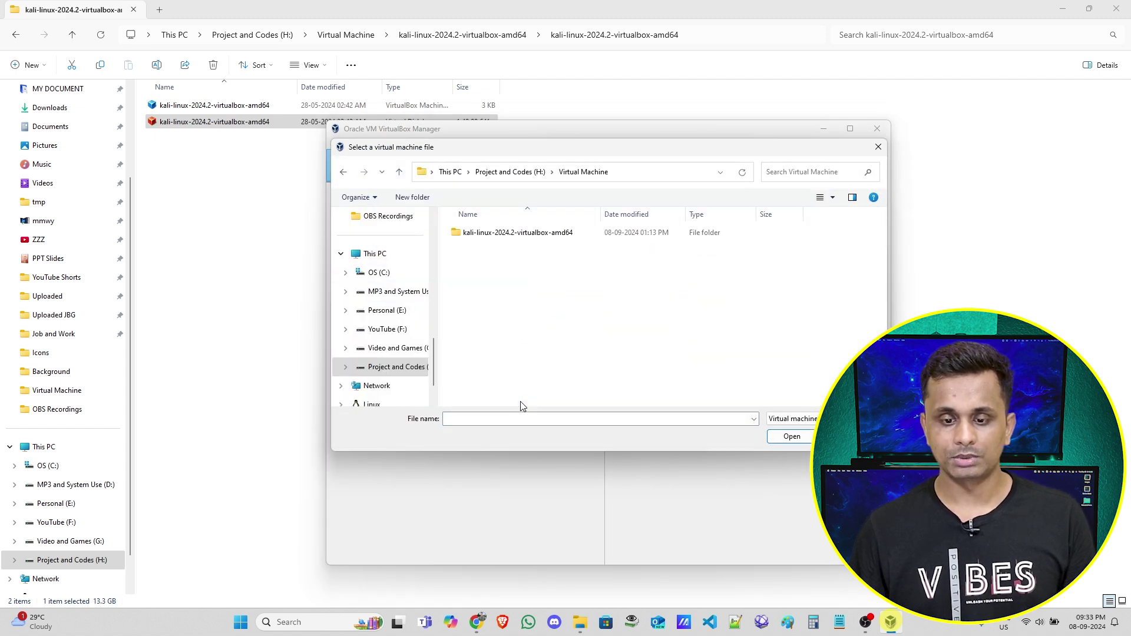
{"action": "double_click", "coordinate": [524, 233]}
{"action": "left_click", "coordinate": [526, 239]}
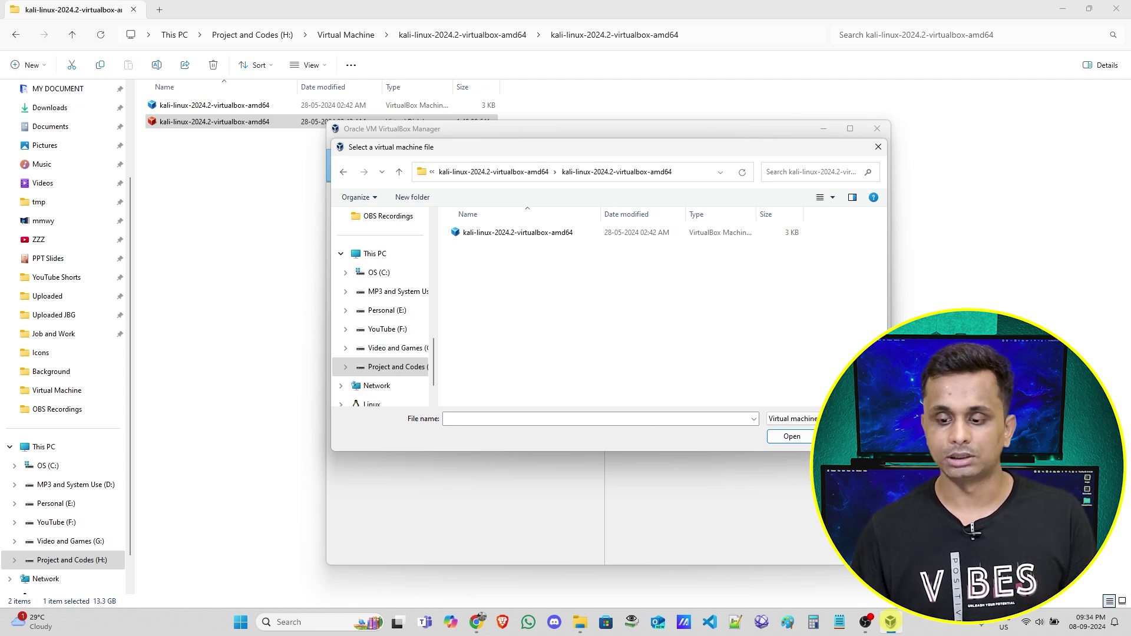
{"action": "key", "text": "Escape"}
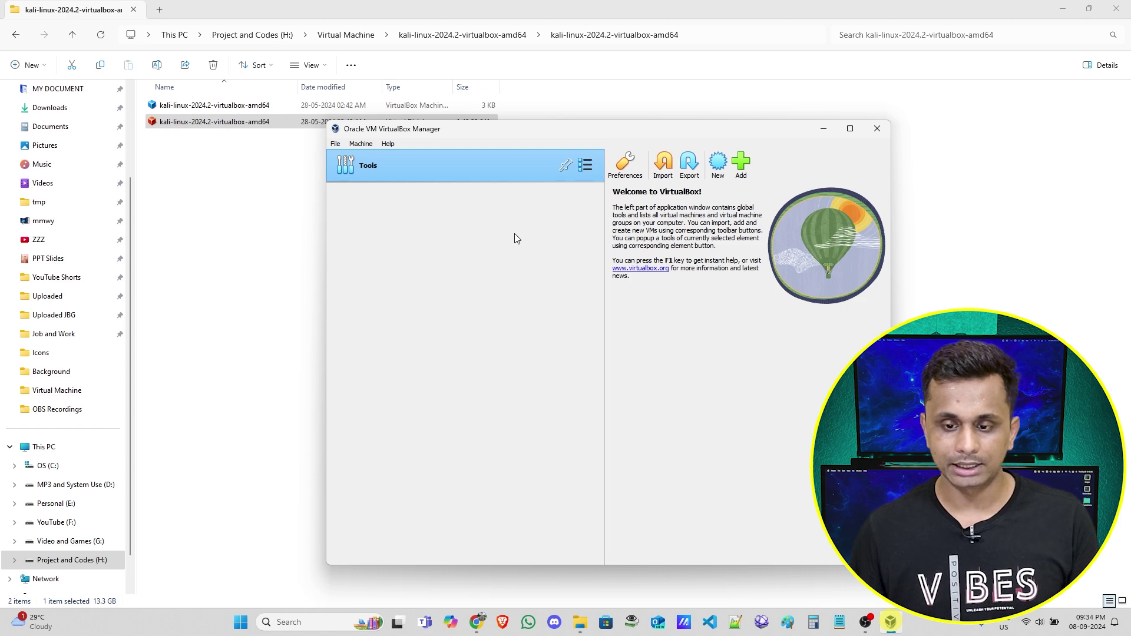
- Start a new virtual machine named kali-linux and choose kali-linux-2024.2-installer-amd64 from the Virtual Machine folder as its ISO image
{"action": "left_click", "coordinate": [718, 162]}
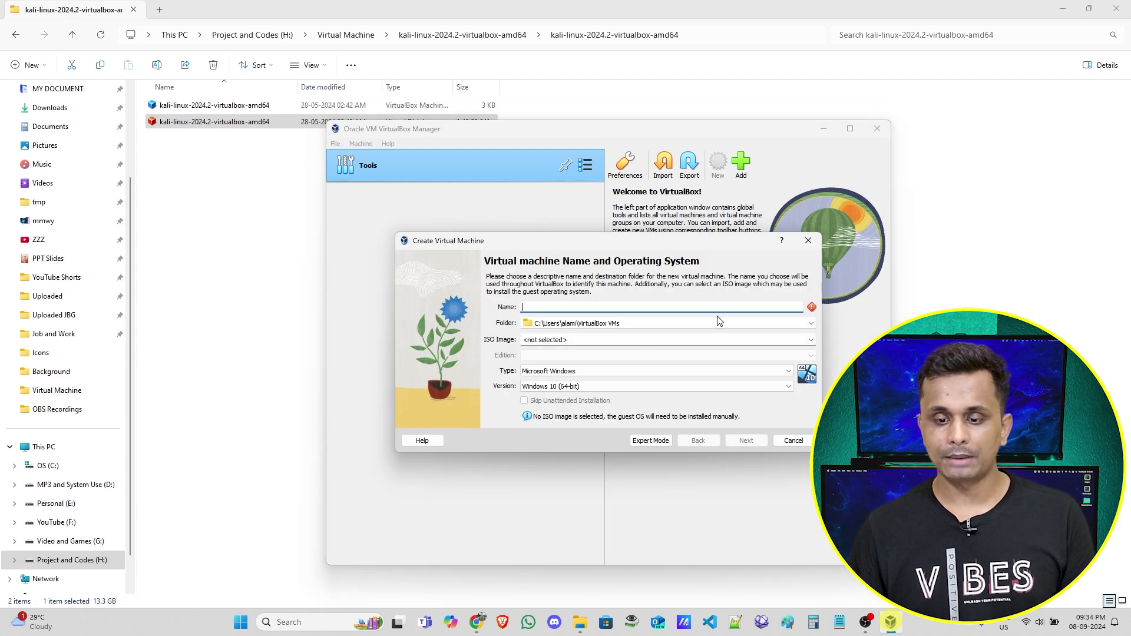
{"action": "type", "text": "kali"}
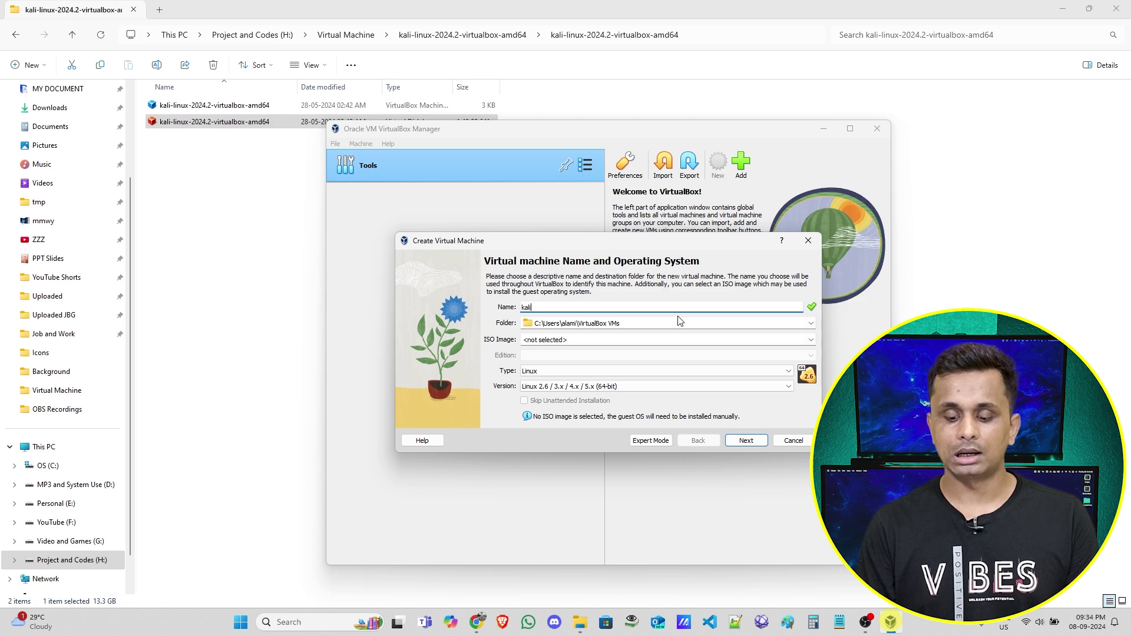
{"action": "type", "text": "-linux"}
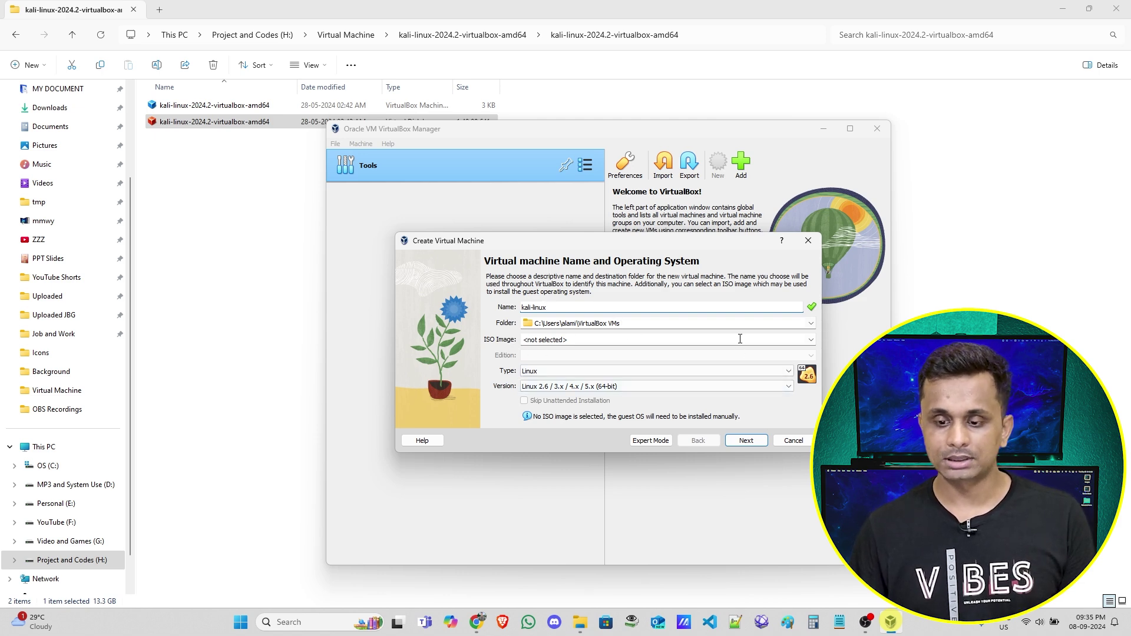
{"action": "left_click", "coordinate": [811, 339]}
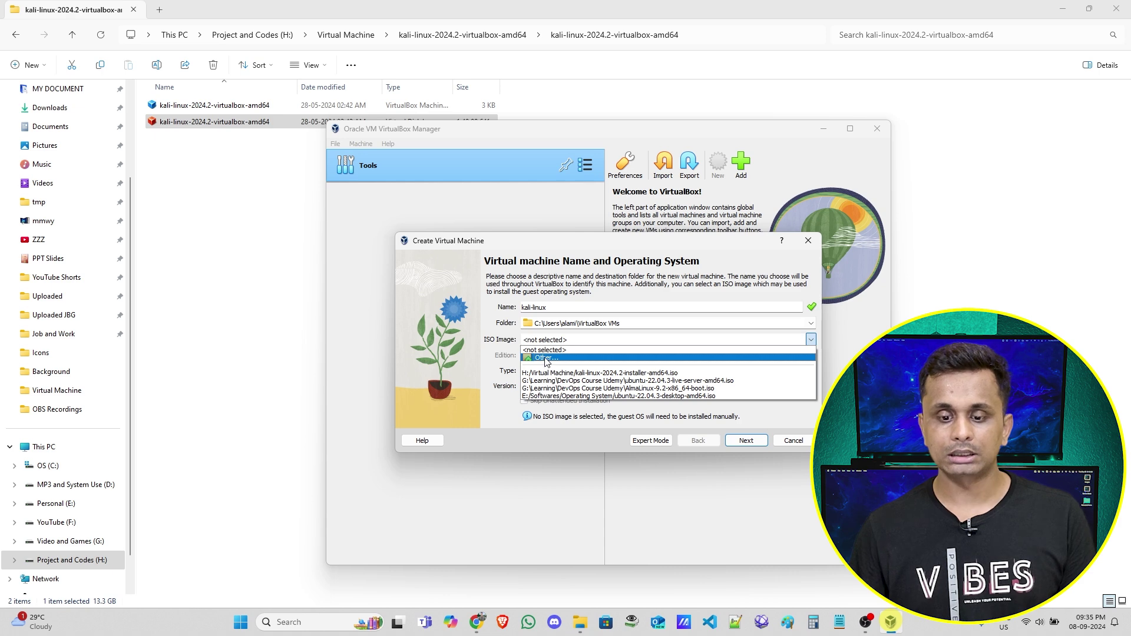
{"action": "left_click", "coordinate": [548, 360]}
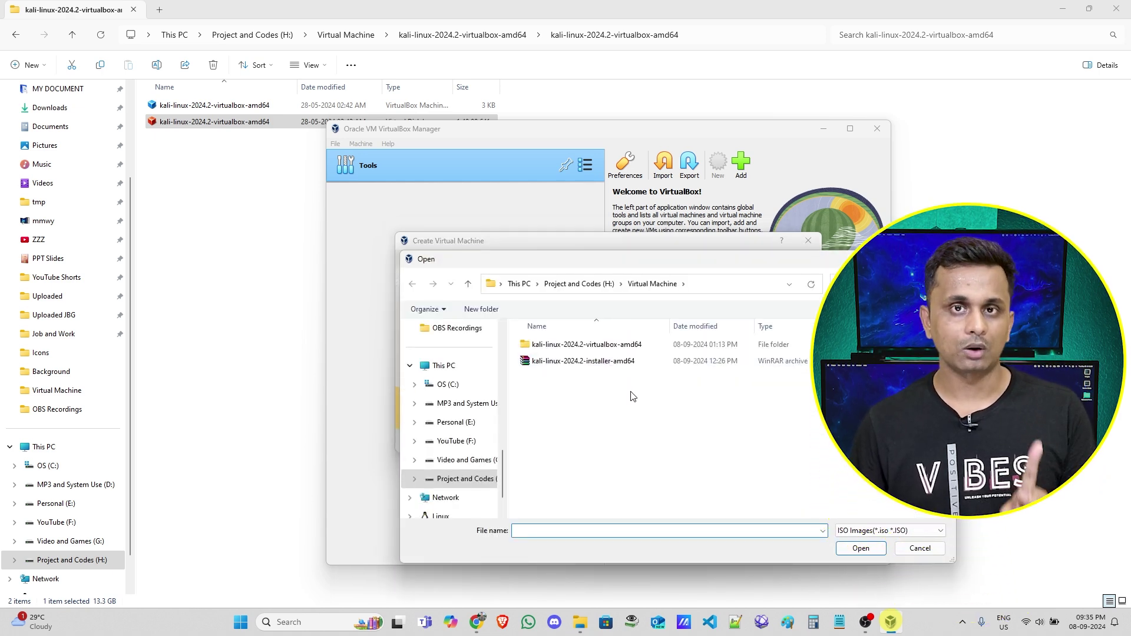
{"action": "left_click", "coordinate": [566, 361]}
{"action": "left_click", "coordinate": [845, 547]}
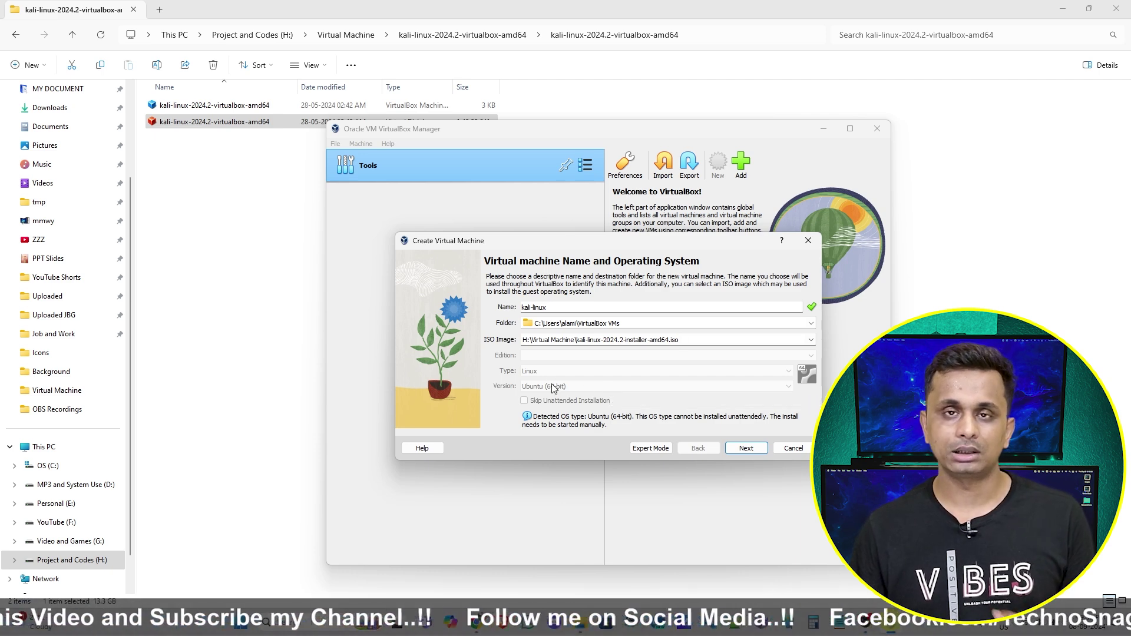
{"action": "left_click", "coordinate": [747, 448]}
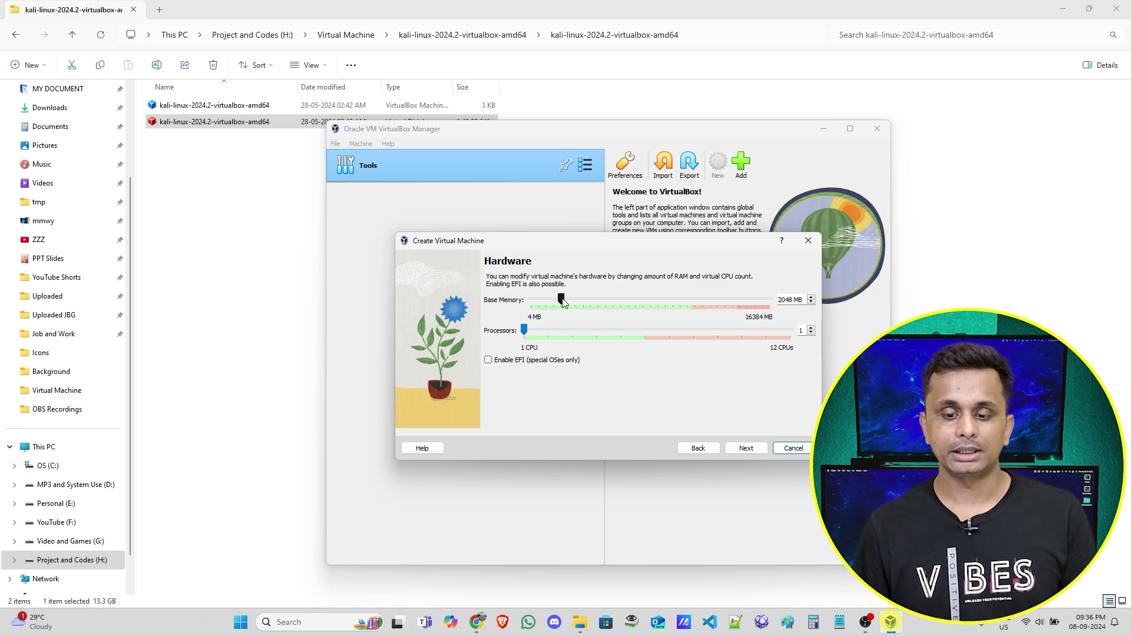
- Allocate about 9023 MB of base memory and 6 processors to the new virtual machine
{"action": "left_click_drag", "start_coordinate": [561, 300], "coordinate": [681, 303]}
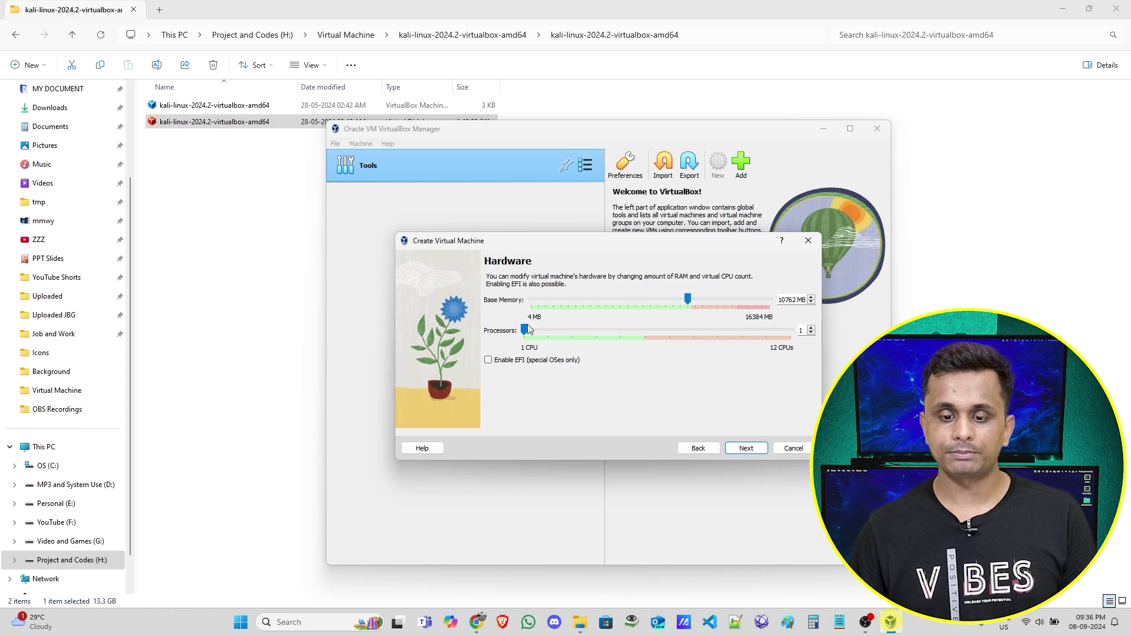
{"action": "left_click_drag", "start_coordinate": [634, 331], "coordinate": [635, 333]}
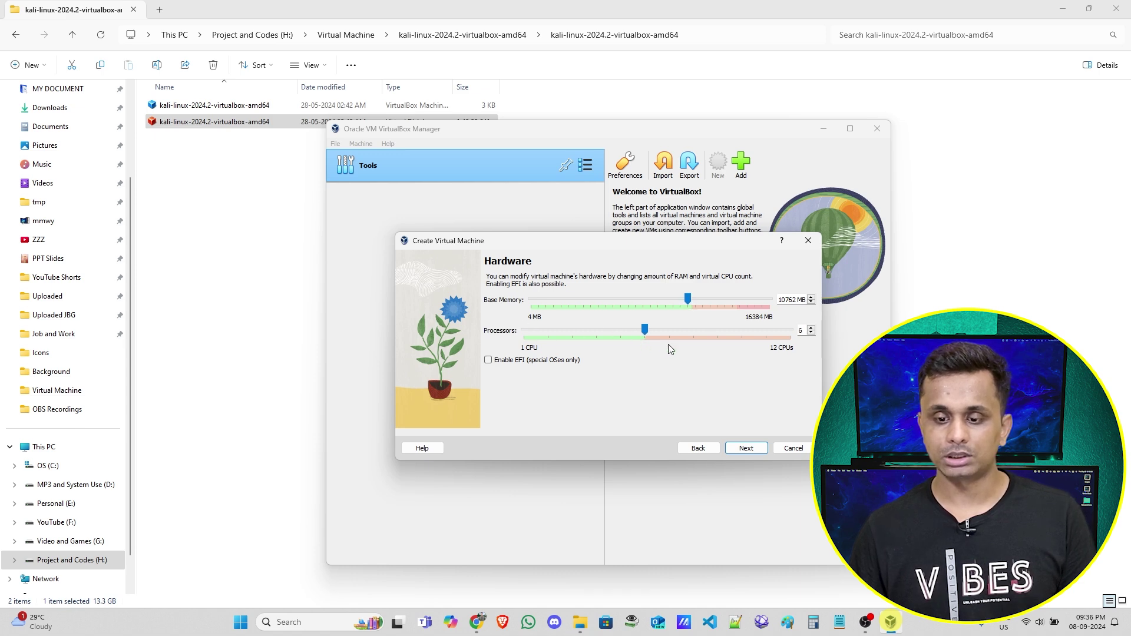
{"action": "left_click", "coordinate": [687, 299]}
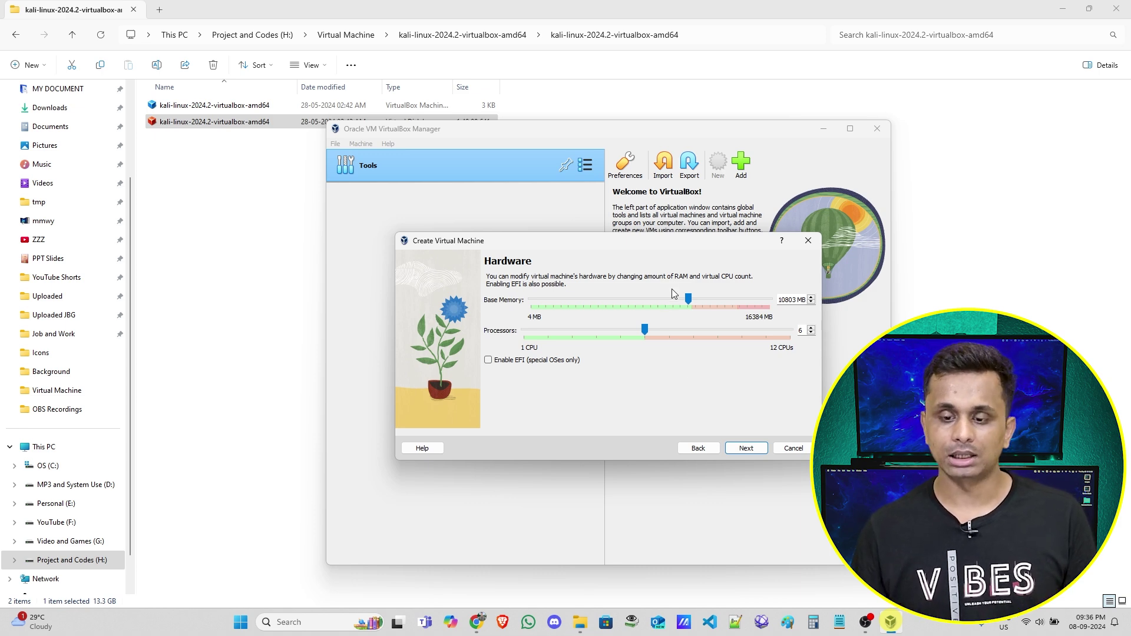
{"action": "left_click_drag", "start_coordinate": [689, 299], "coordinate": [663, 298]}
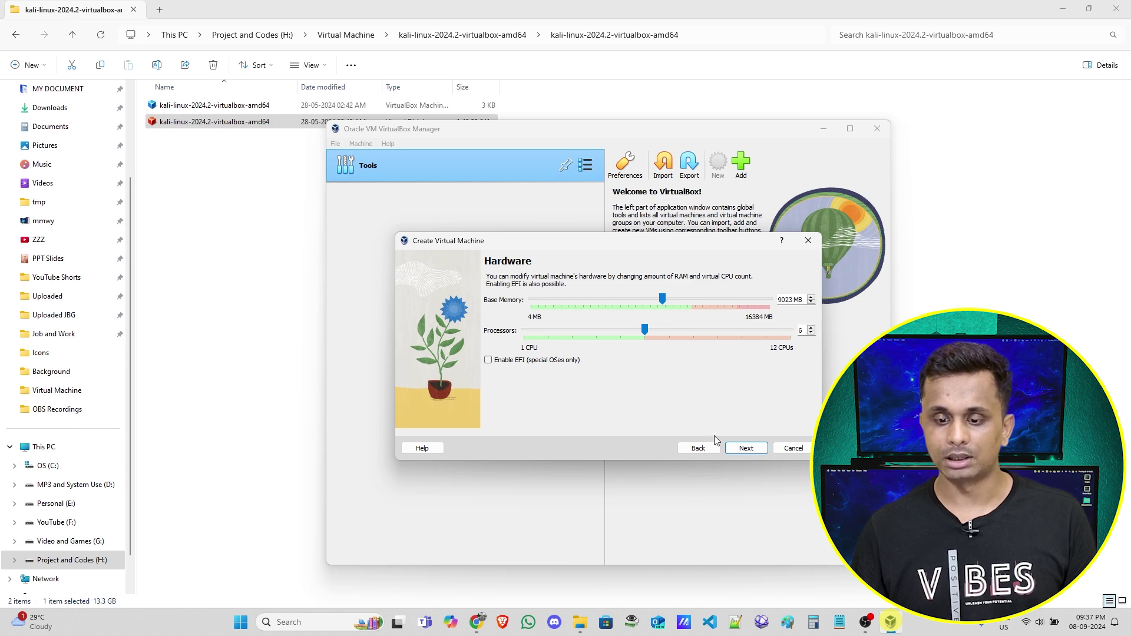
{"action": "left_click", "coordinate": [747, 450]}
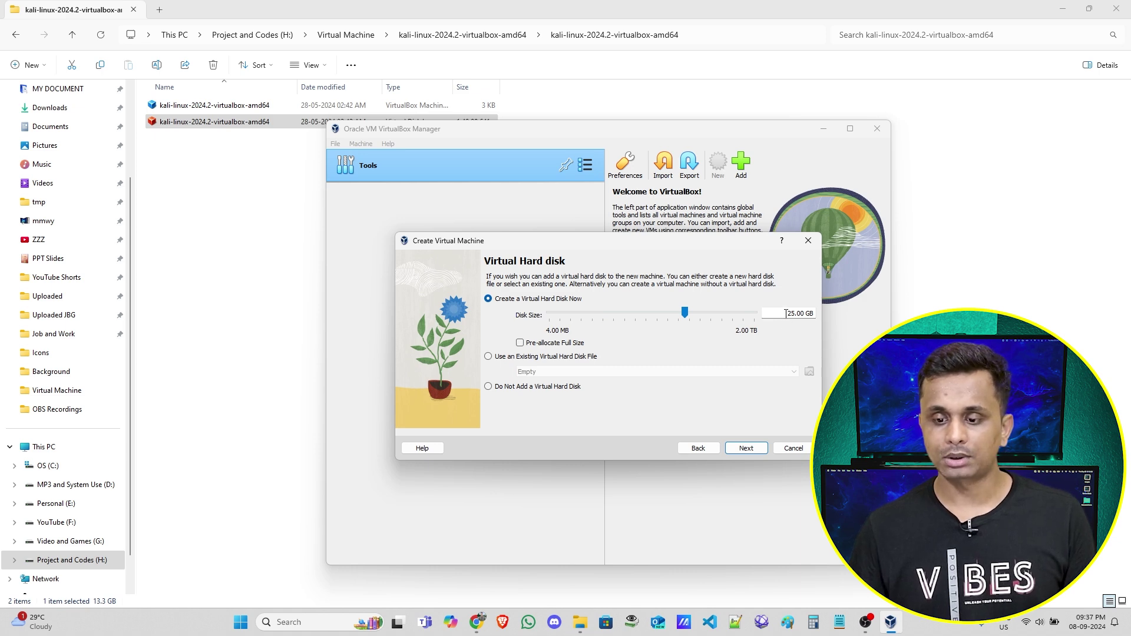
- Set the new virtual hard disk's size to 30 GB and finish creating the virtual machine
{"action": "left_click_drag", "start_coordinate": [794, 313], "coordinate": [789, 314]}
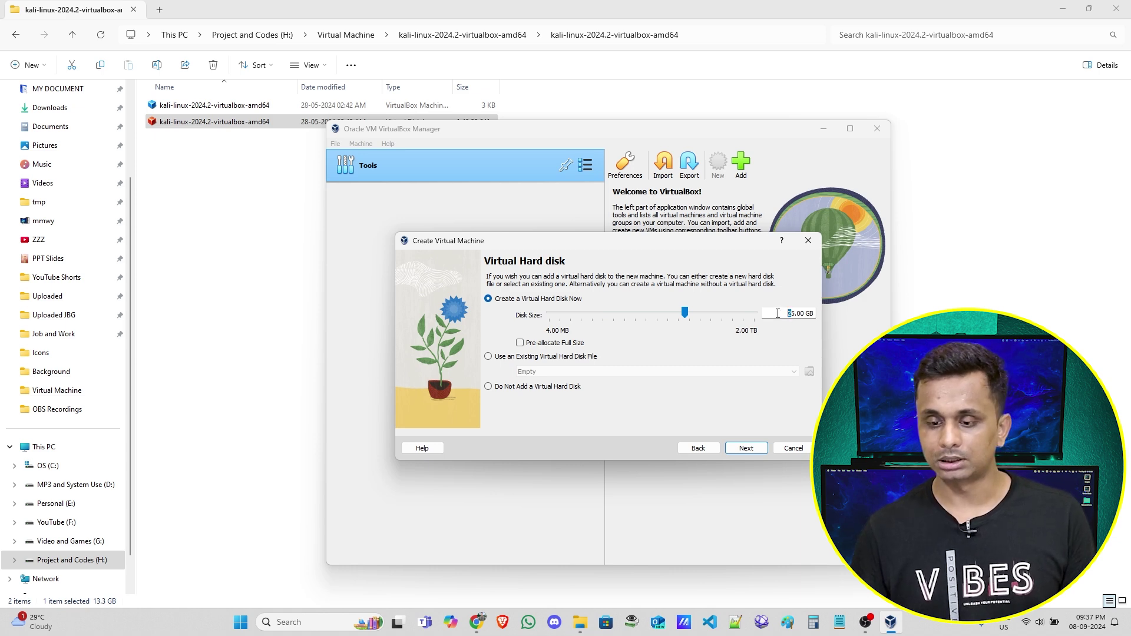
{"action": "type", "text": "30"}
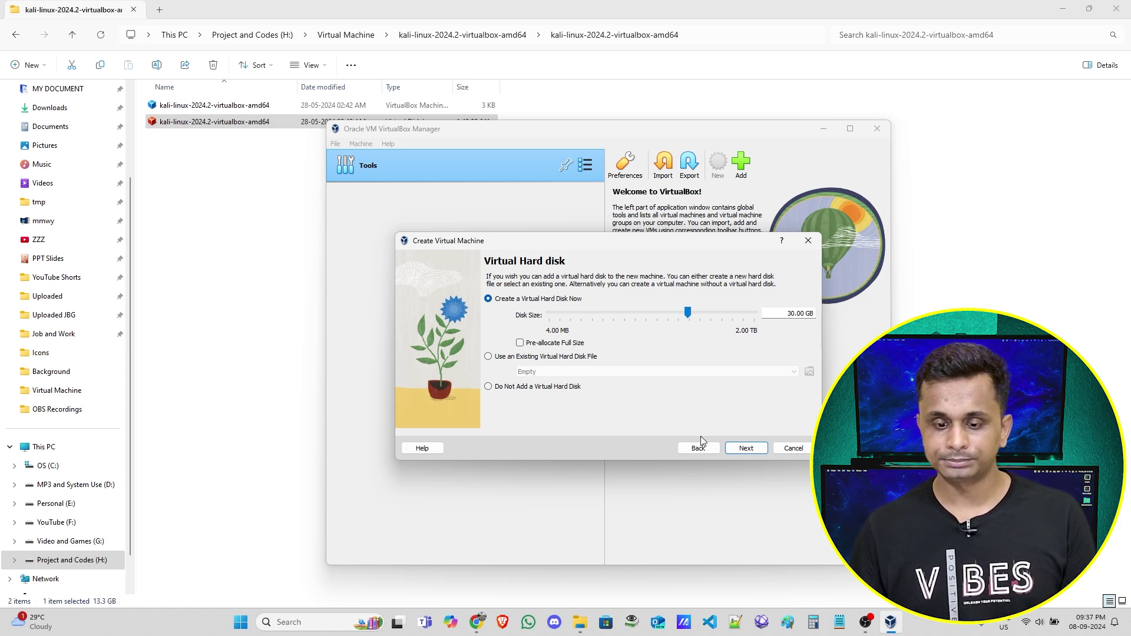
{"action": "left_click", "coordinate": [746, 448]}
{"action": "key", "text": "Return"}
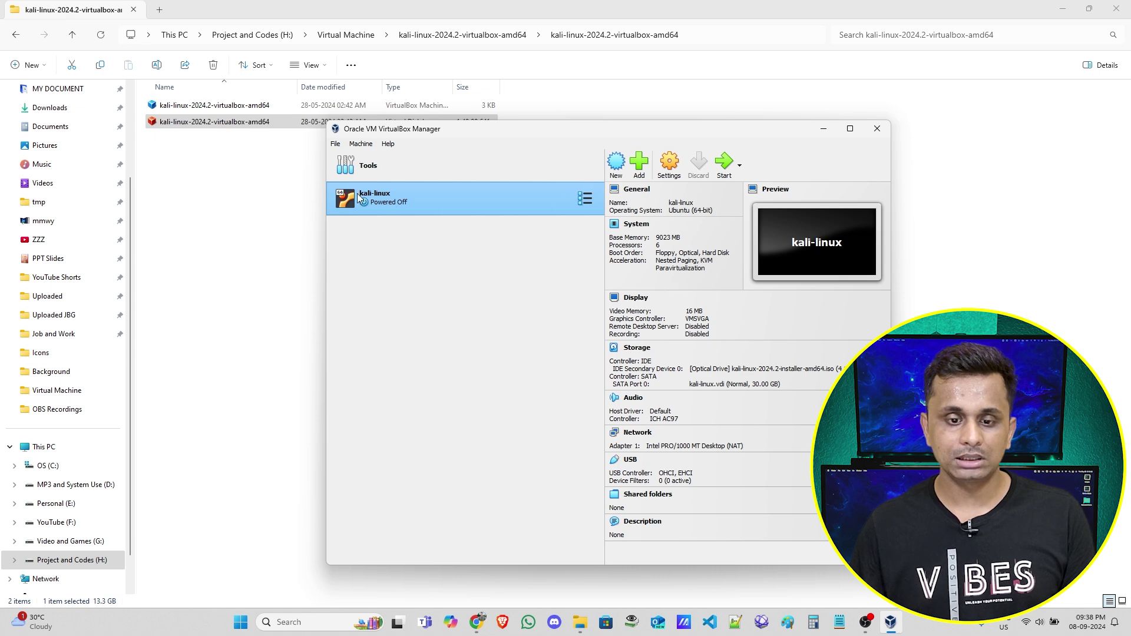
- Start the kali-linux virtual machine, maximize its window, and launch Graphical install from the Kali installer menu
{"action": "left_click", "coordinate": [725, 167]}
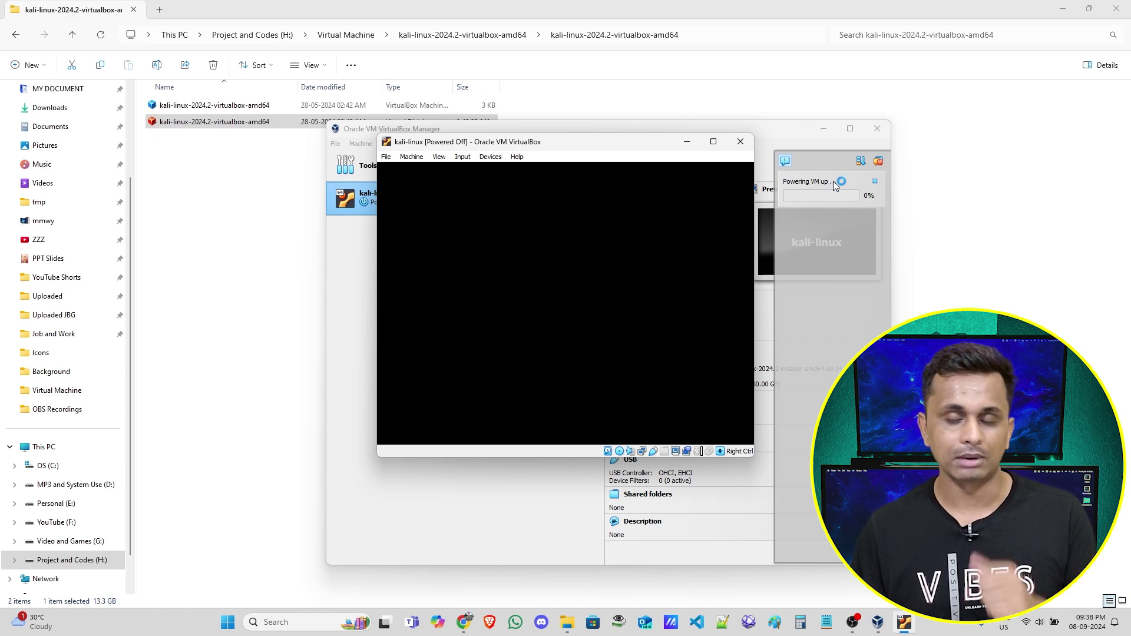
{"action": "left_click", "coordinate": [713, 142]}
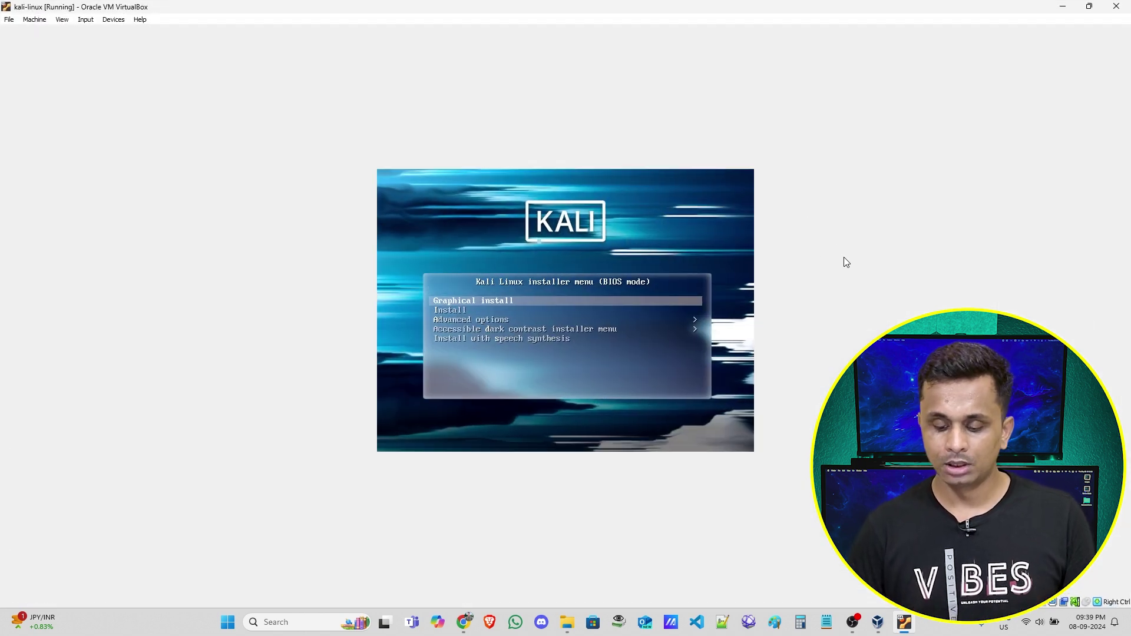
{"action": "key", "text": "Down"}
{"action": "key", "text": "Up"}
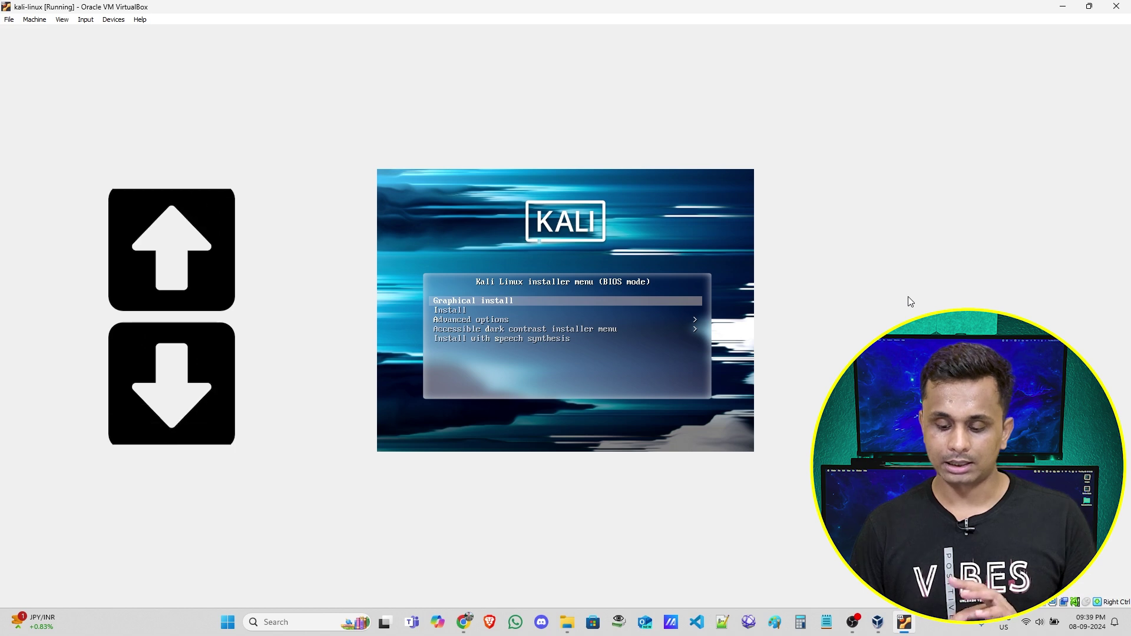
{"action": "key", "text": "Down"}
{"action": "key", "text": "Up"}
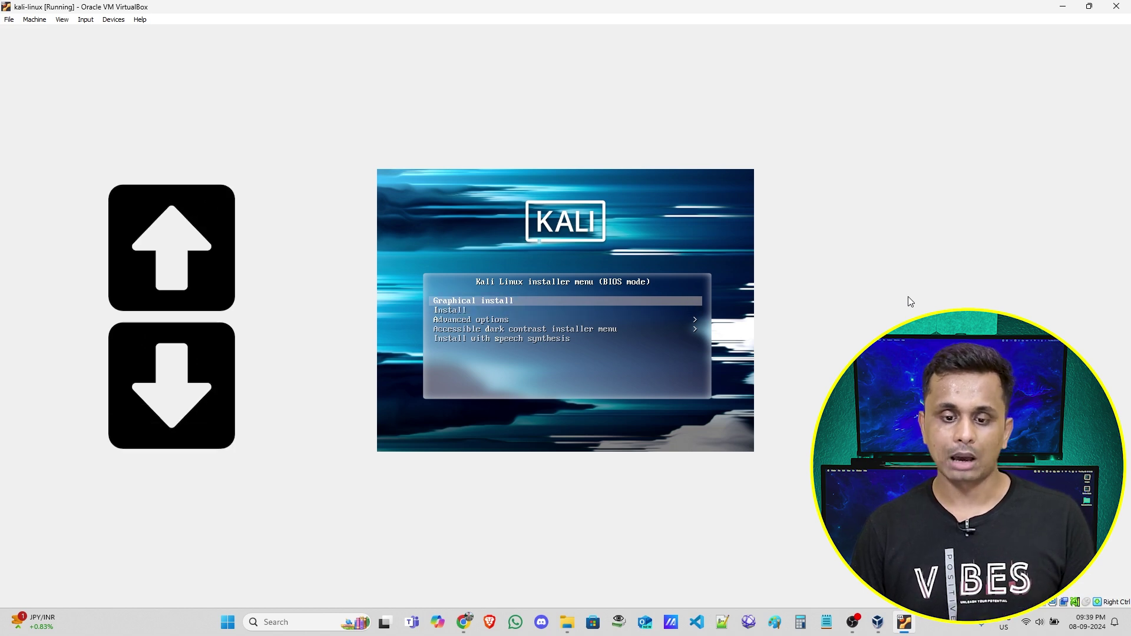
{"action": "key", "text": "Down"}
{"action": "key", "text": "Up"}
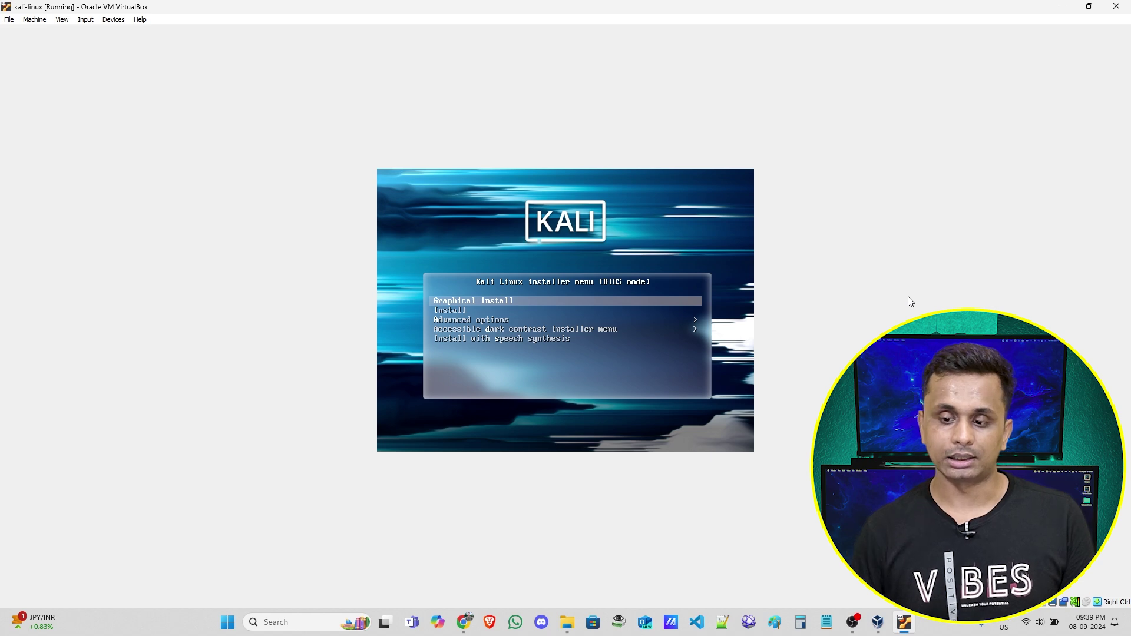
{"action": "key", "text": "Return"}
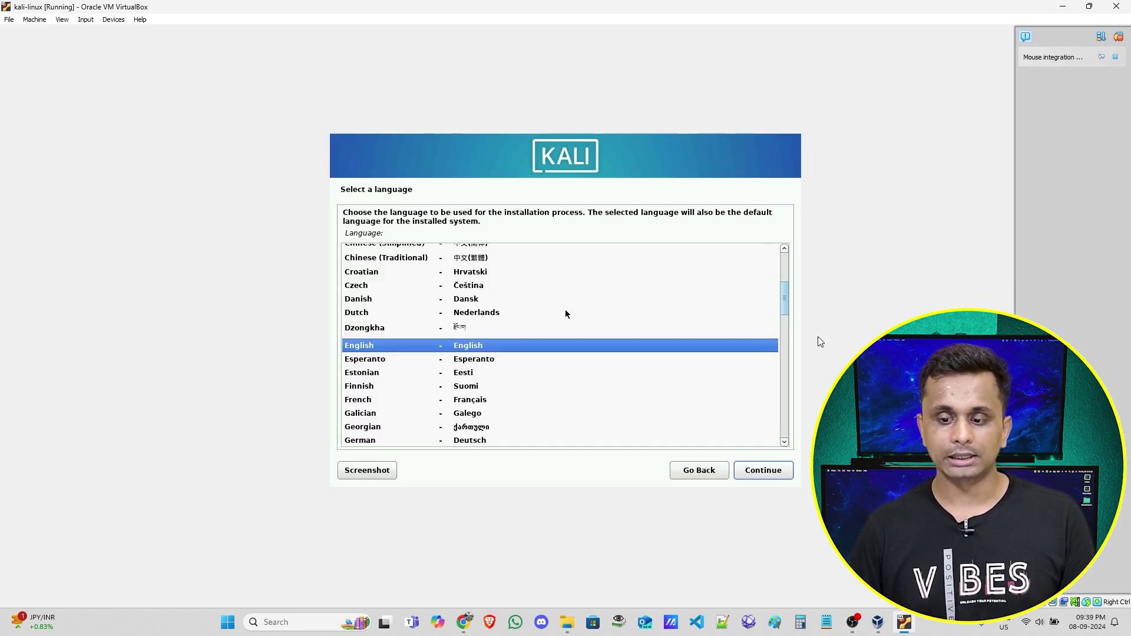
- Set the installer language to English, the location to India, and the keymap to American English
{"action": "left_click", "coordinate": [776, 473]}
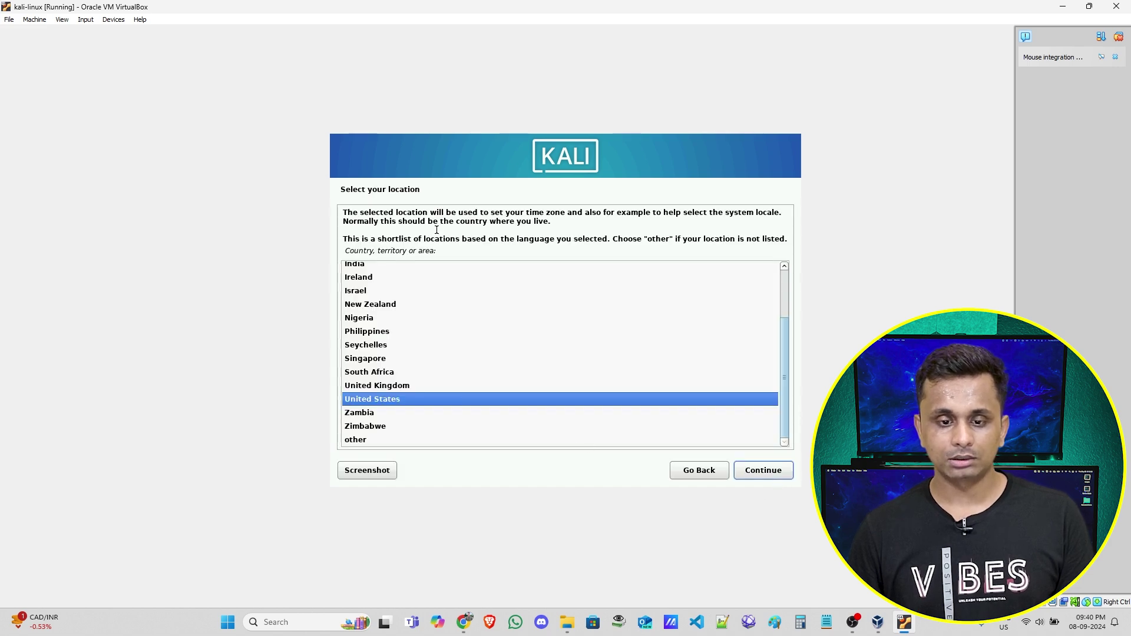
{"action": "left_click", "coordinate": [444, 337]}
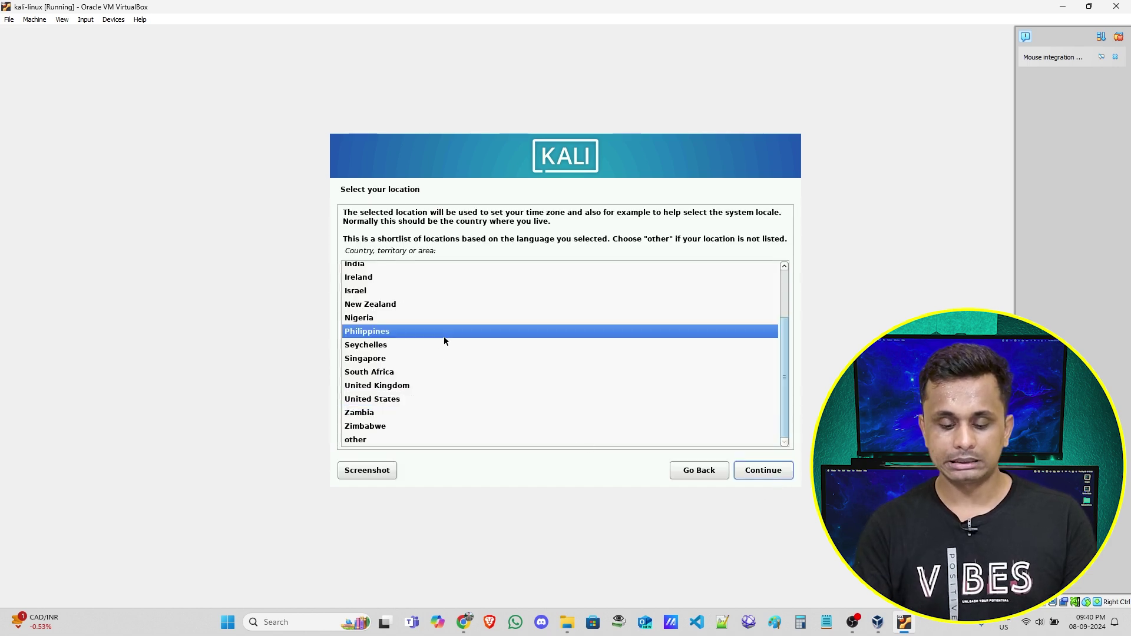
{"action": "type", "text": "india"}
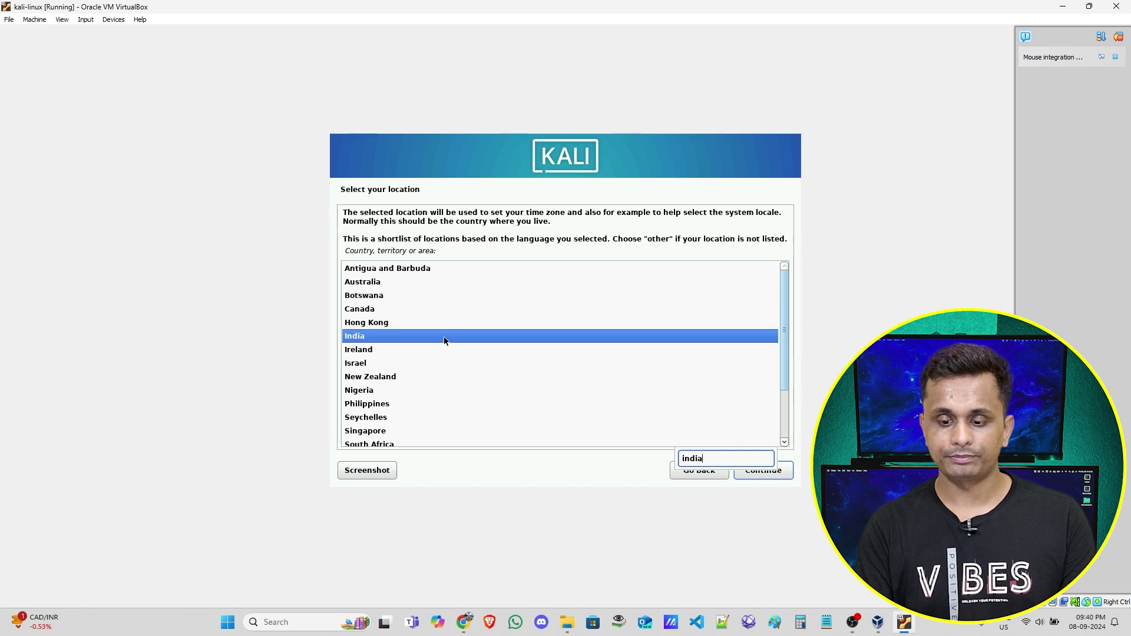
{"action": "left_click", "coordinate": [777, 475]}
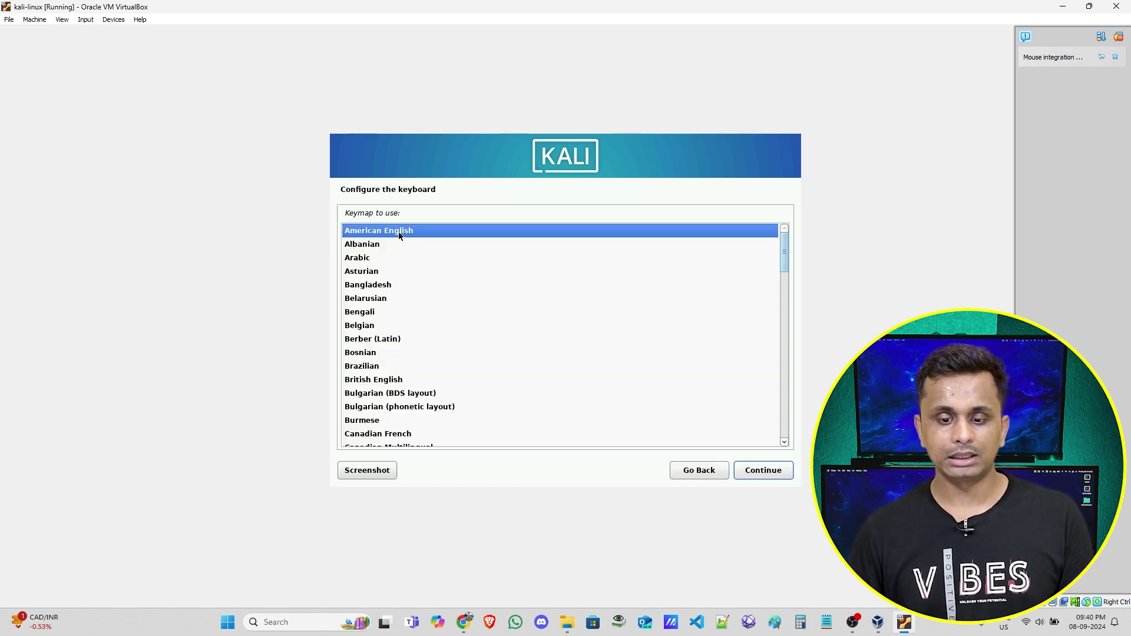
{"action": "left_click", "coordinate": [754, 472]}
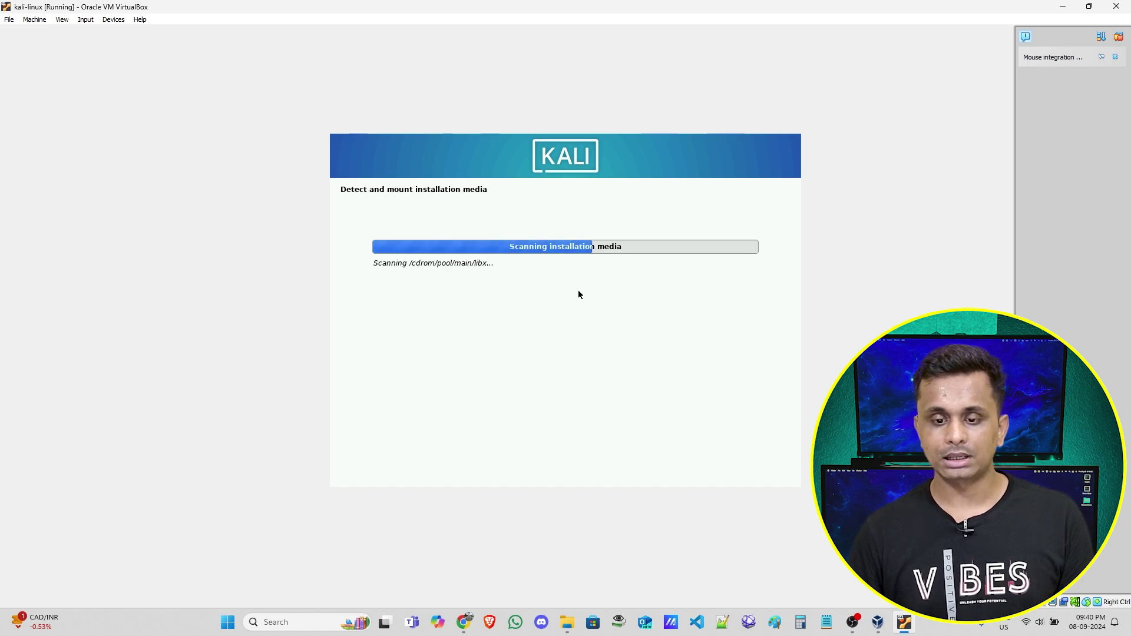
- Dismiss the mouse integration notification, and restore and re-maximize the virtual machine window
{"action": "left_click", "coordinate": [1116, 39]}
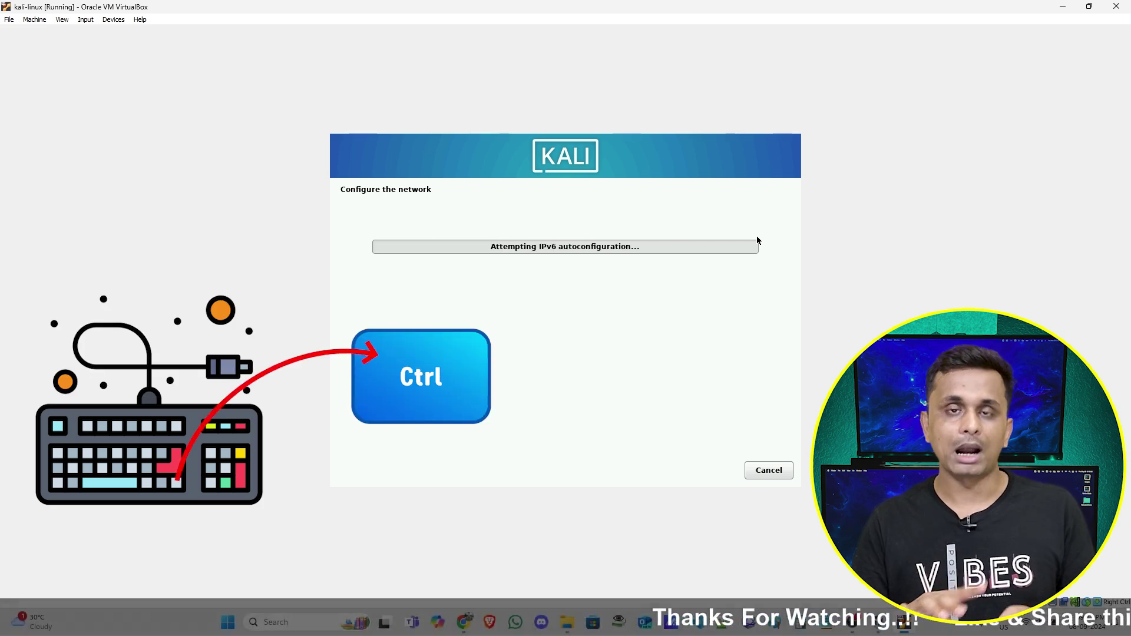
{"action": "left_click", "coordinate": [1089, 7]}
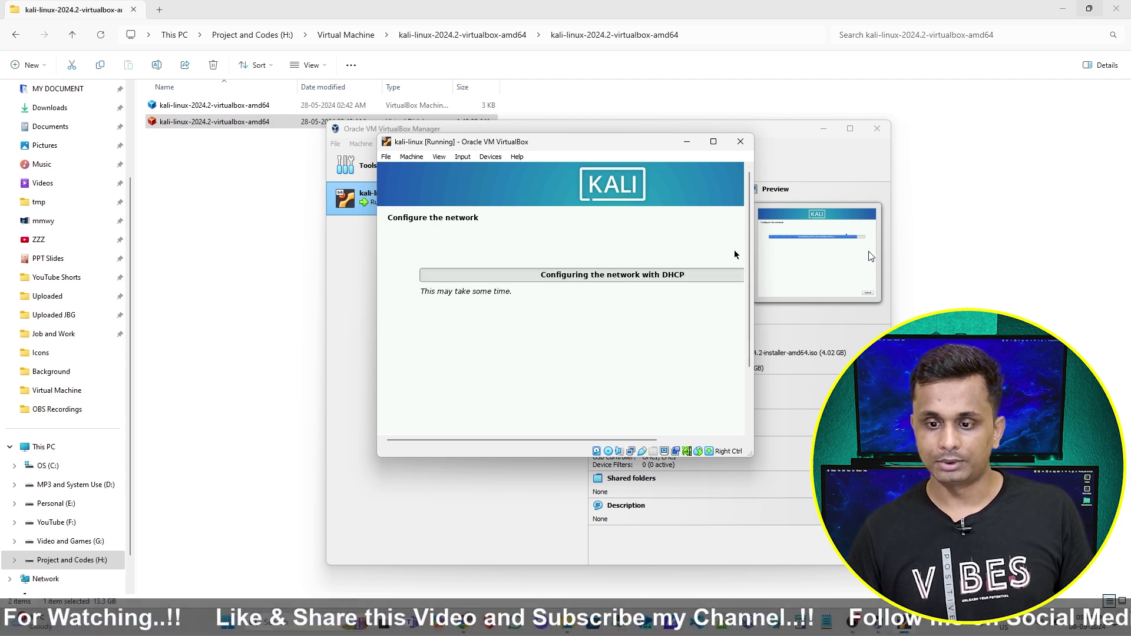
{"action": "left_click", "coordinate": [714, 141]}
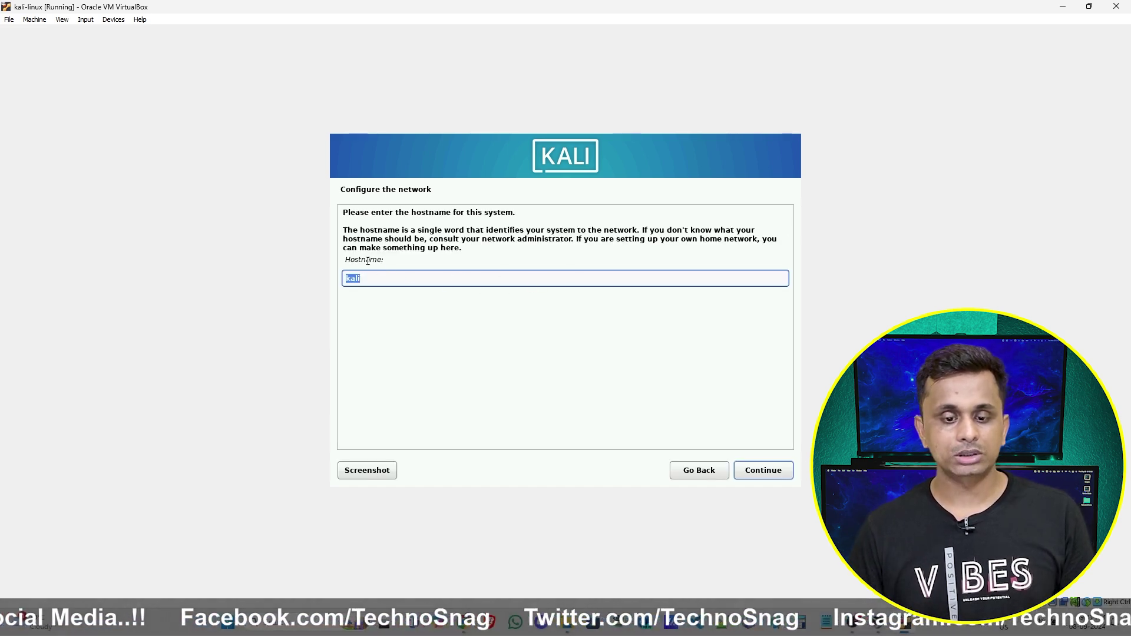
- Keep kali as the hostname with an empty domain name, and use technosnag as the new user's full name and username
{"action": "left_click", "coordinate": [776, 476]}
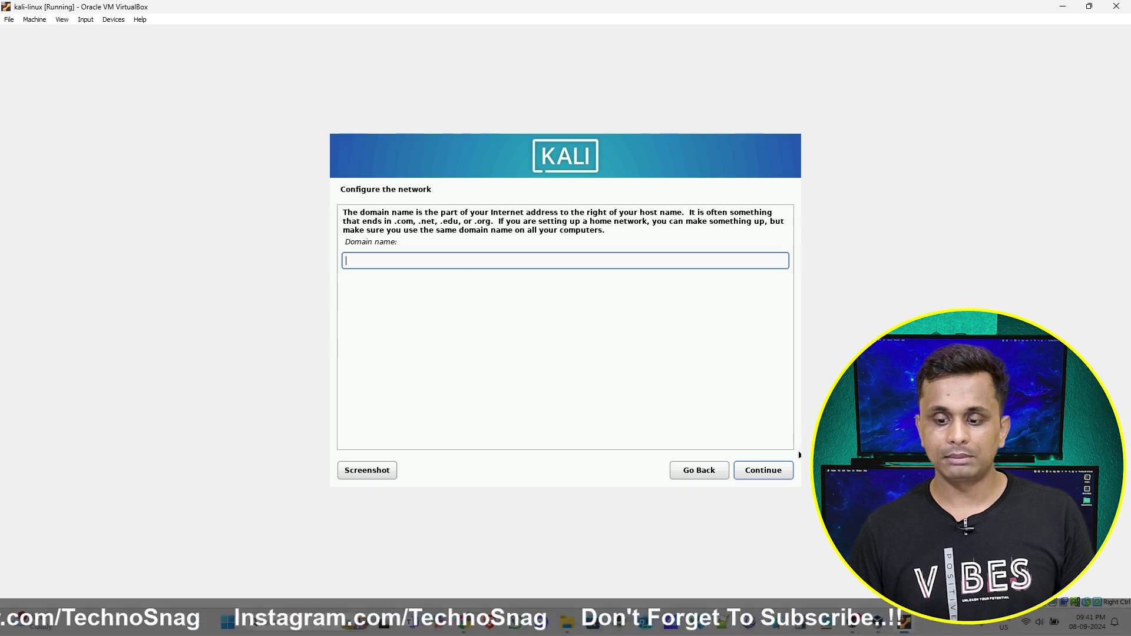
{"action": "left_click", "coordinate": [776, 471]}
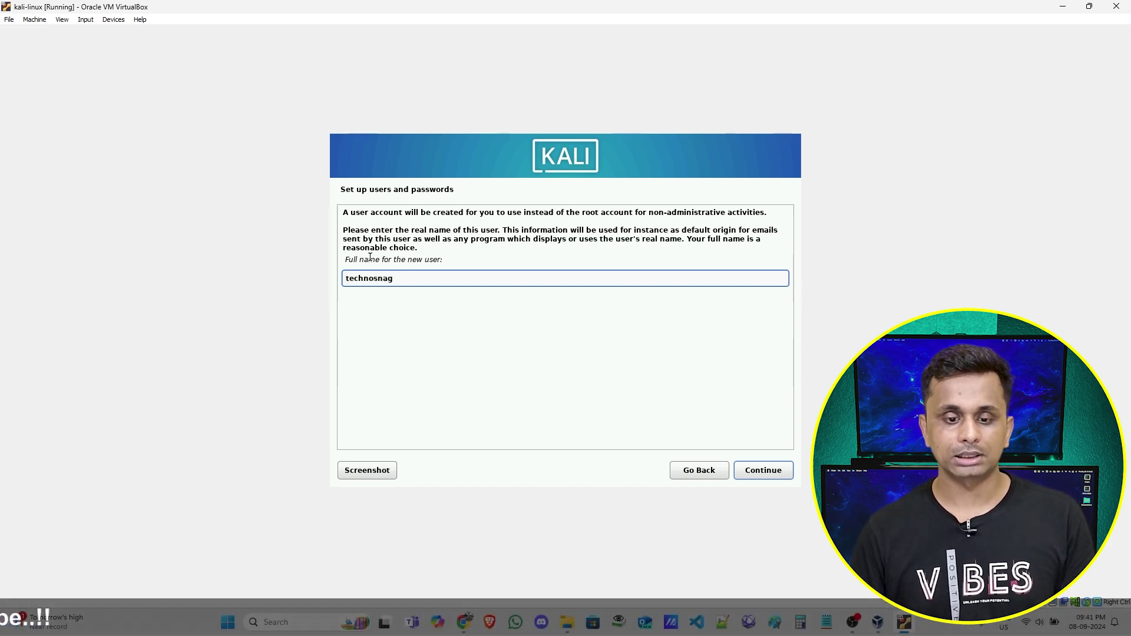
{"action": "left_click_drag", "start_coordinate": [346, 259], "coordinate": [449, 259]}
{"action": "left_click", "coordinate": [452, 256]}
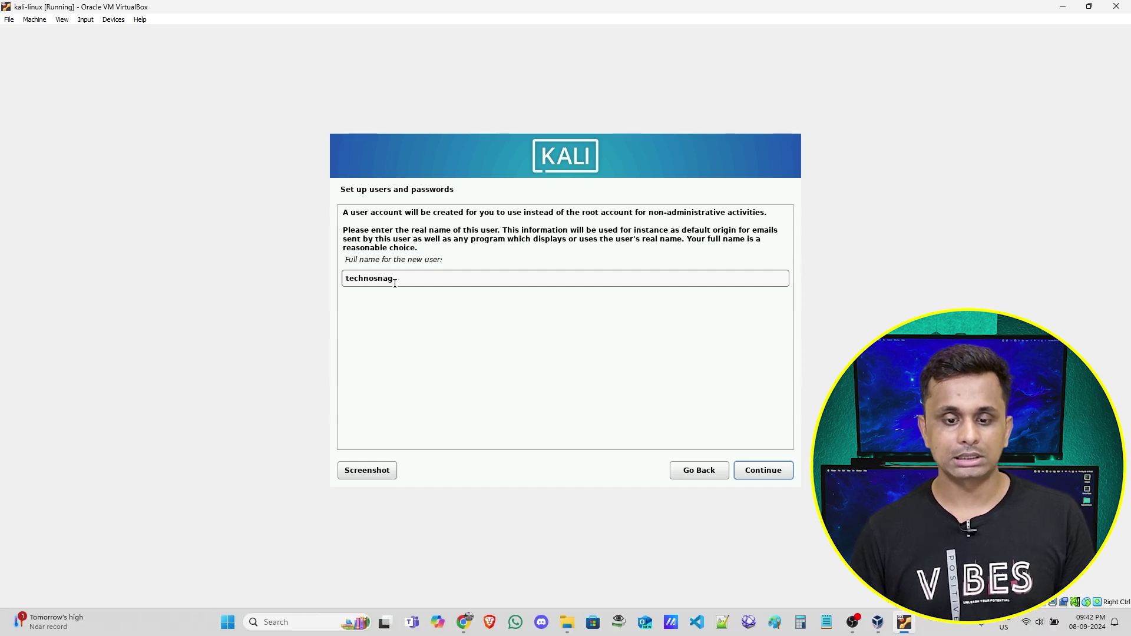
{"action": "left_click", "coordinate": [760, 471]}
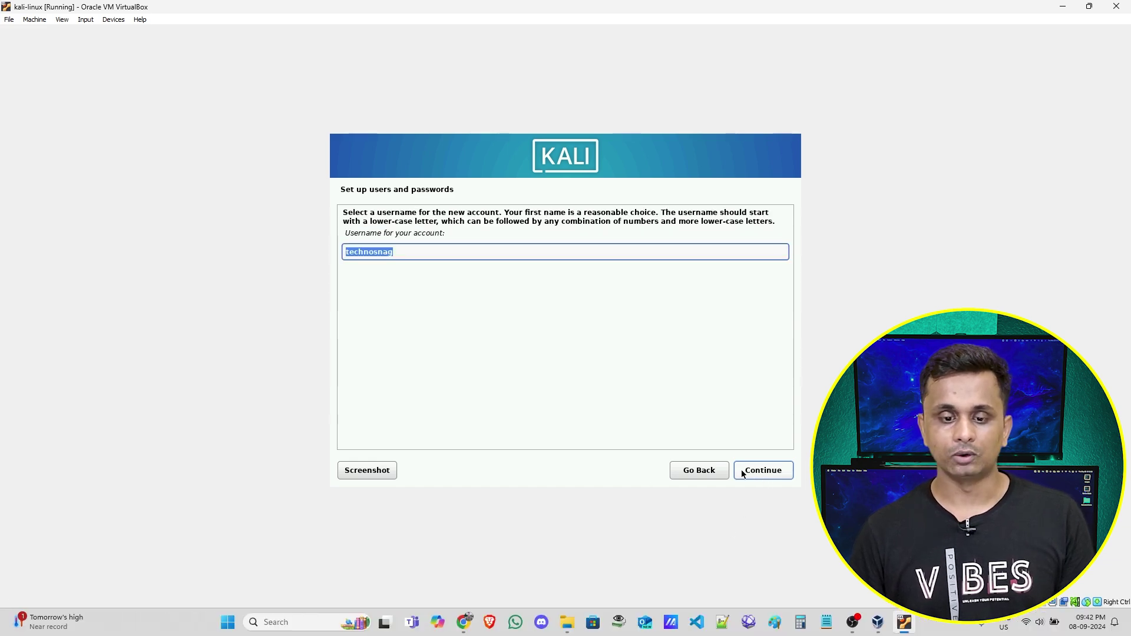
{"action": "left_click", "coordinate": [765, 476]}
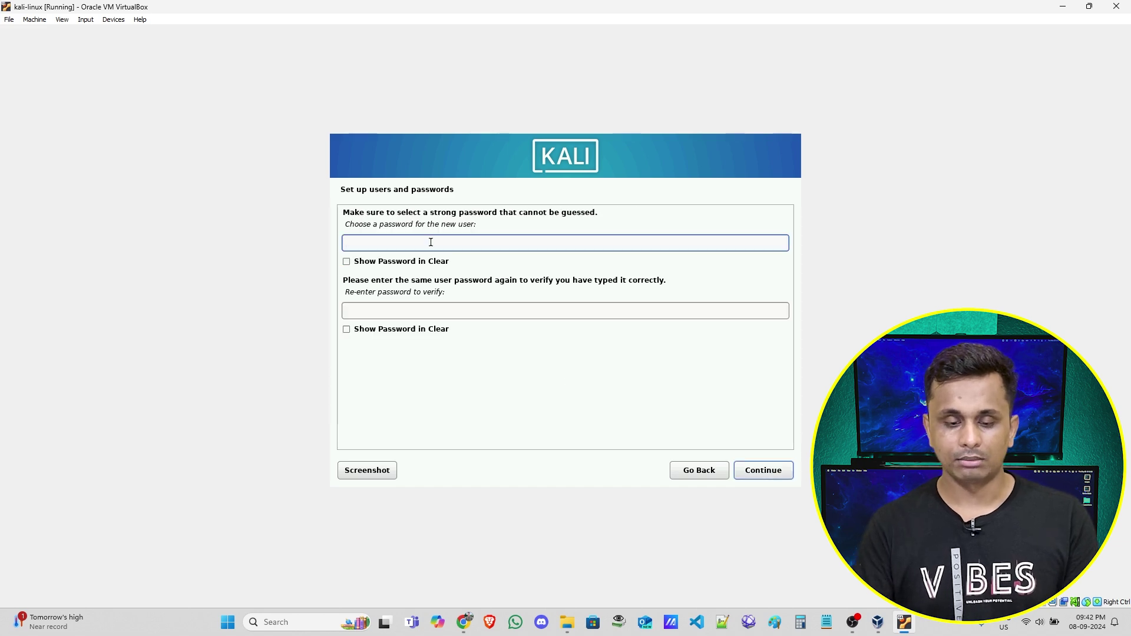
- Enter and verify the new user's password, show both password entries in clear, and continue the installation
{"action": "left_click", "coordinate": [445, 311]}
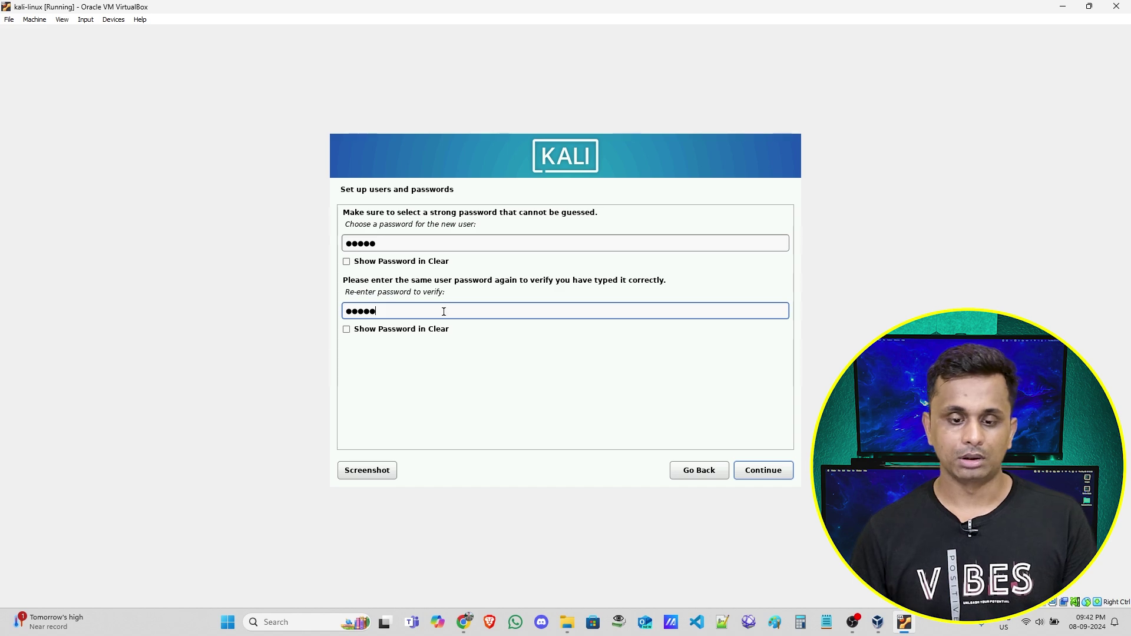
{"action": "left_click", "coordinate": [346, 262]}
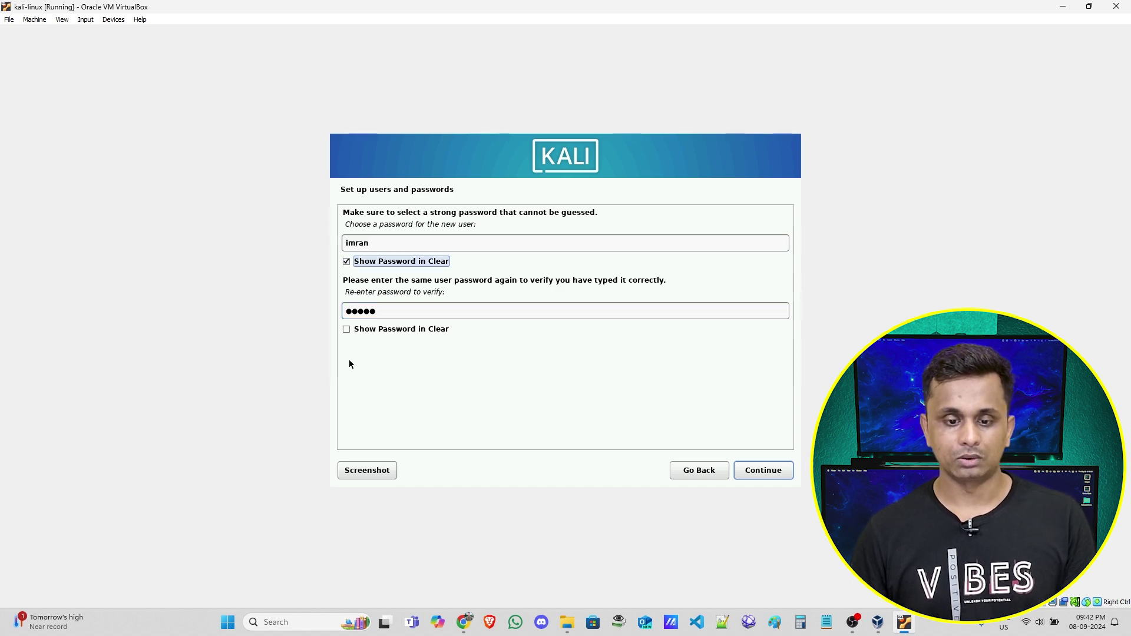
{"action": "left_click", "coordinate": [346, 330]}
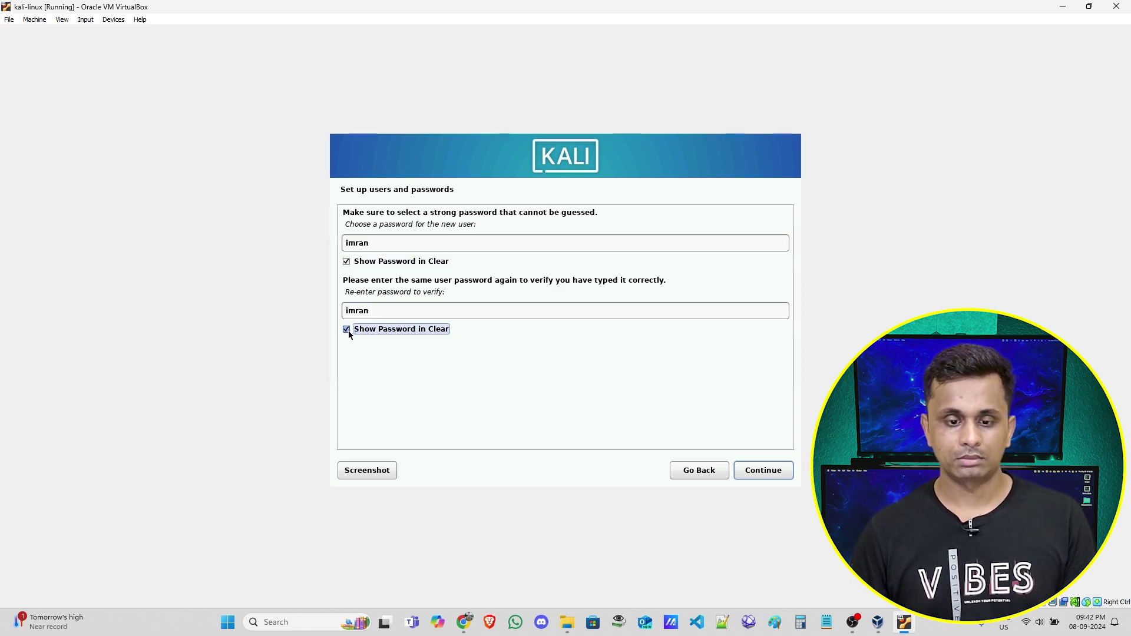
{"action": "left_click", "coordinate": [760, 472]}
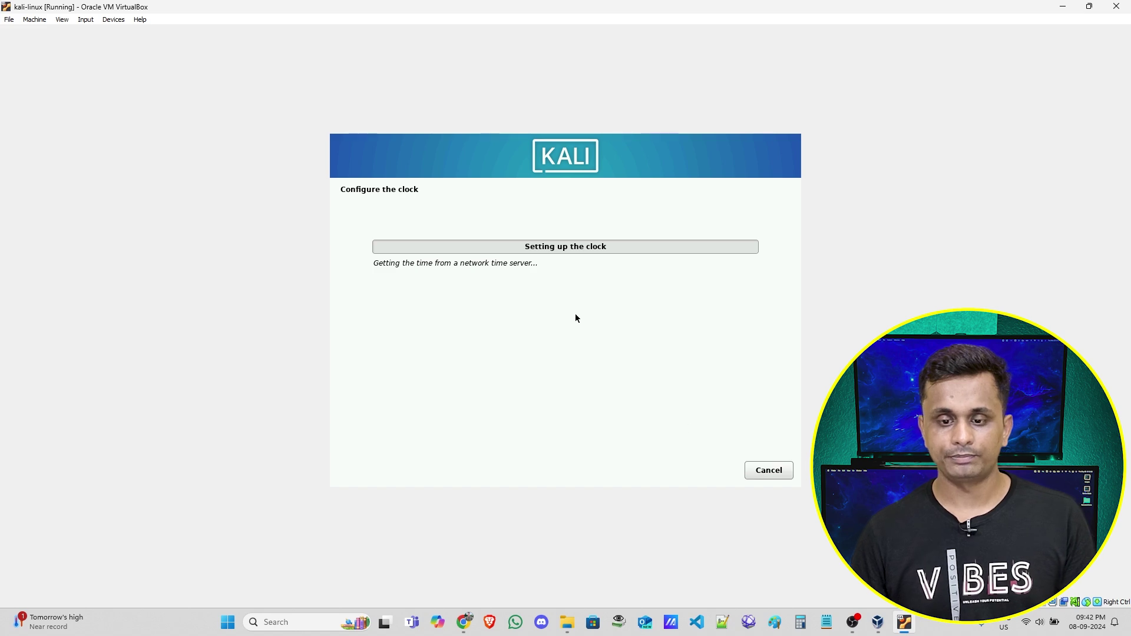
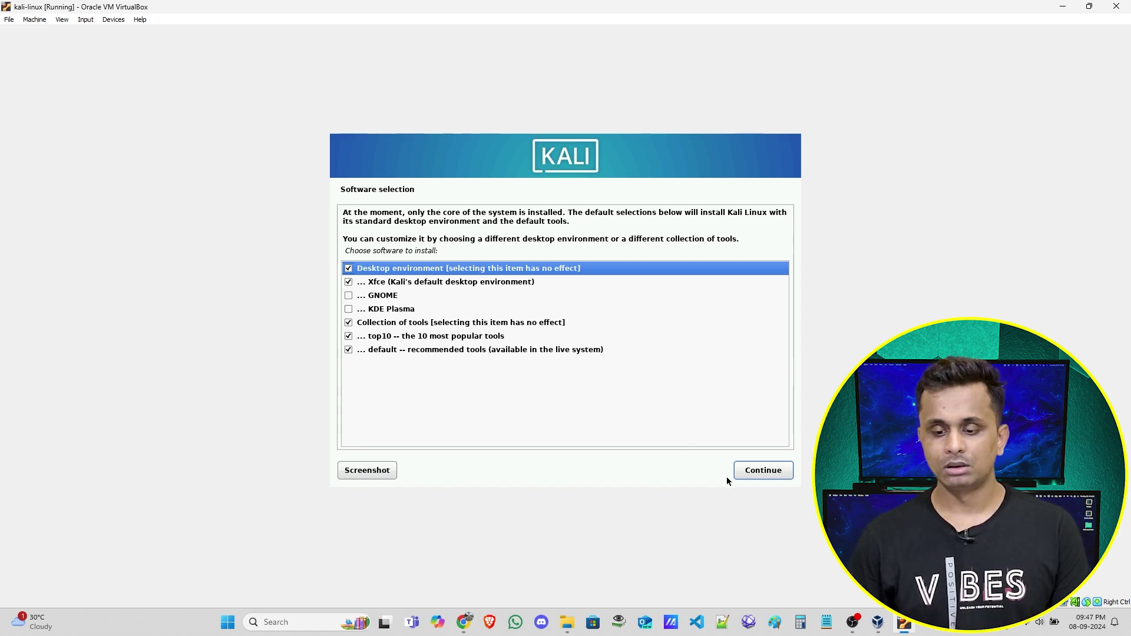
- Install the default software selection with the Xfce desktop, the top10 tools and the default recommended tools
{"action": "left_click", "coordinate": [757, 471]}
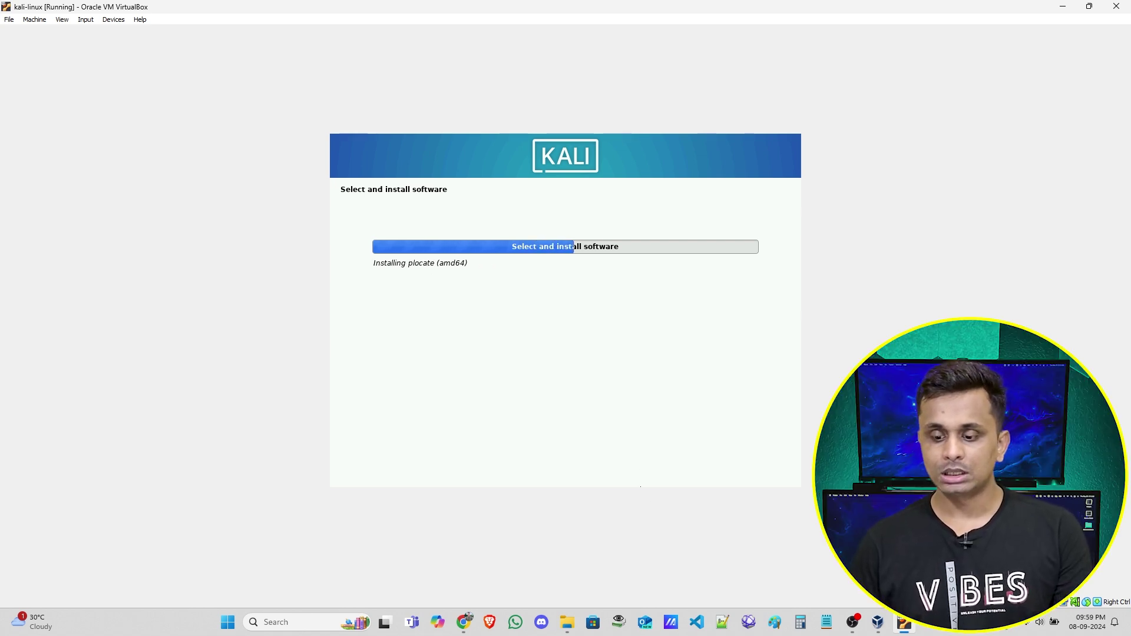
- In VirtualBox Manager, set the kali-linux machine's Shared Clipboard and Drag'n'Drop to Bidirectional and save the settings
{"action": "left_click", "coordinate": [877, 622]}
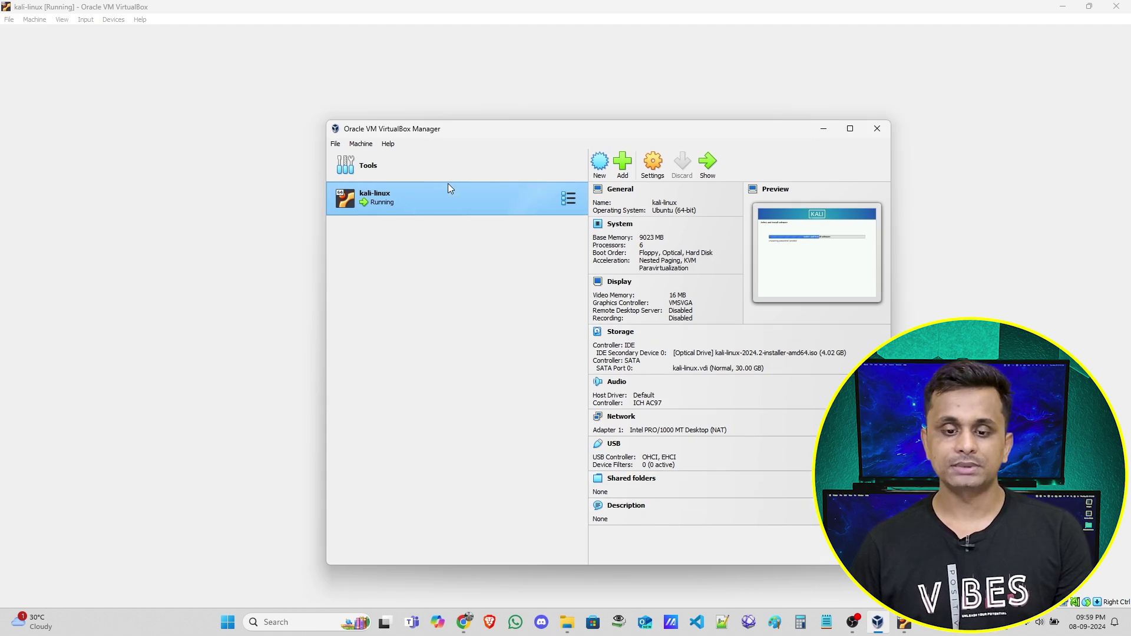
{"action": "left_click", "coordinate": [652, 171]}
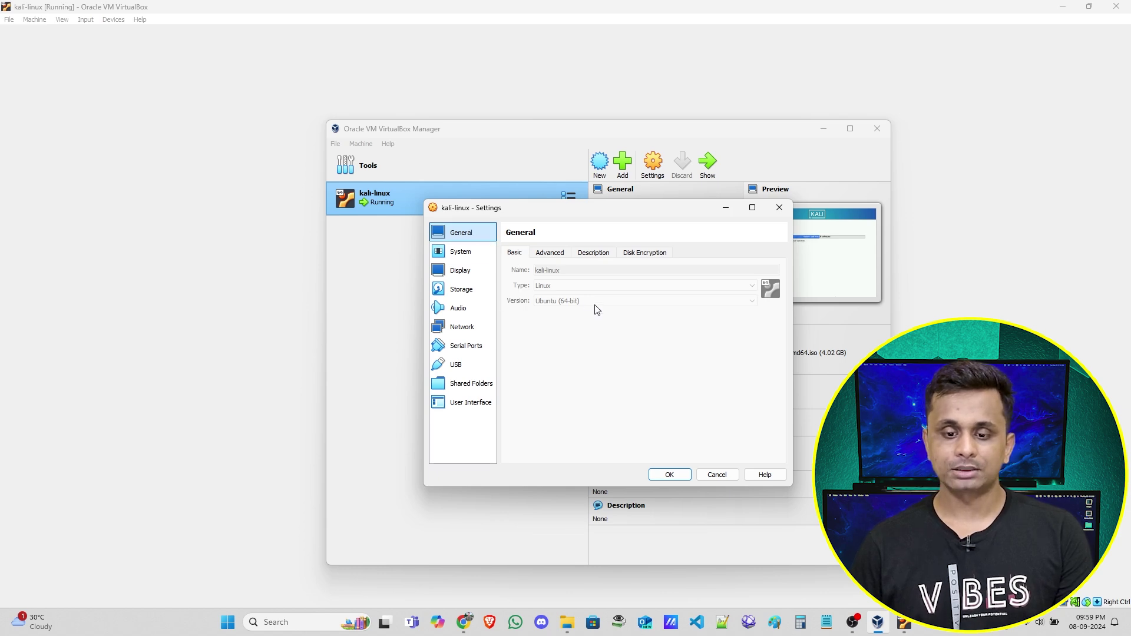
{"action": "left_click", "coordinate": [548, 253]}
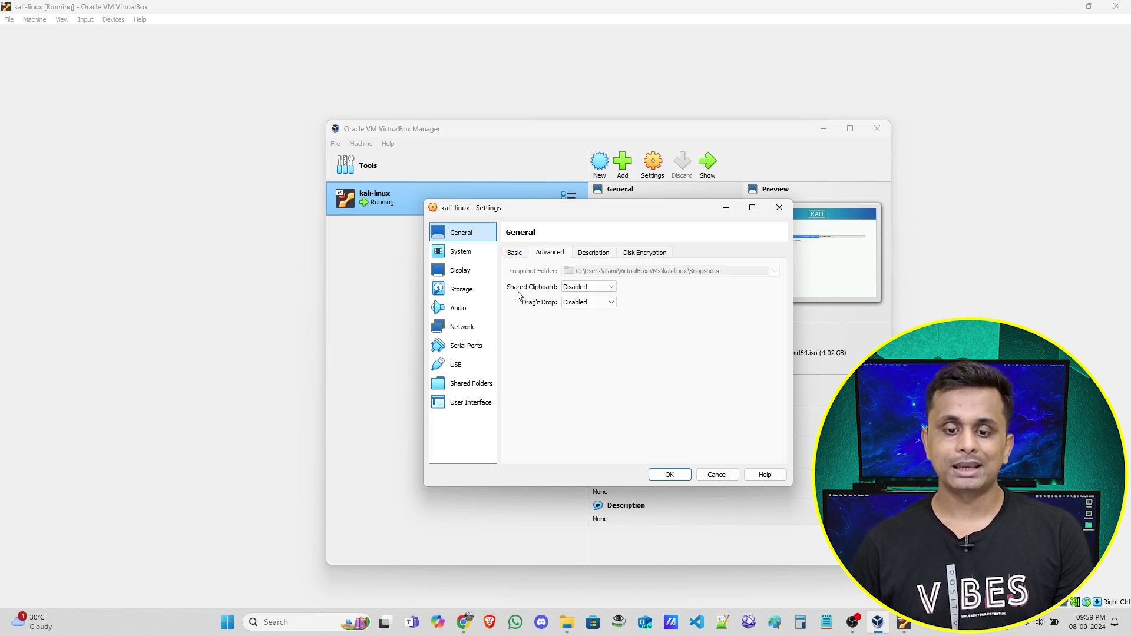
{"action": "left_click", "coordinate": [583, 287]}
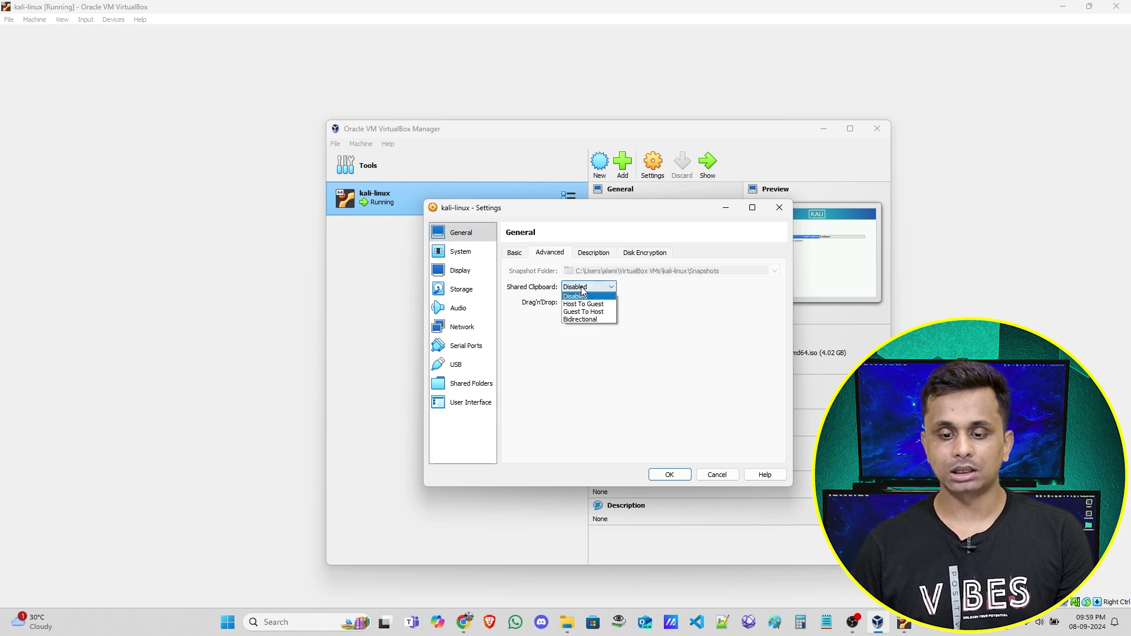
{"action": "left_click", "coordinate": [585, 319]}
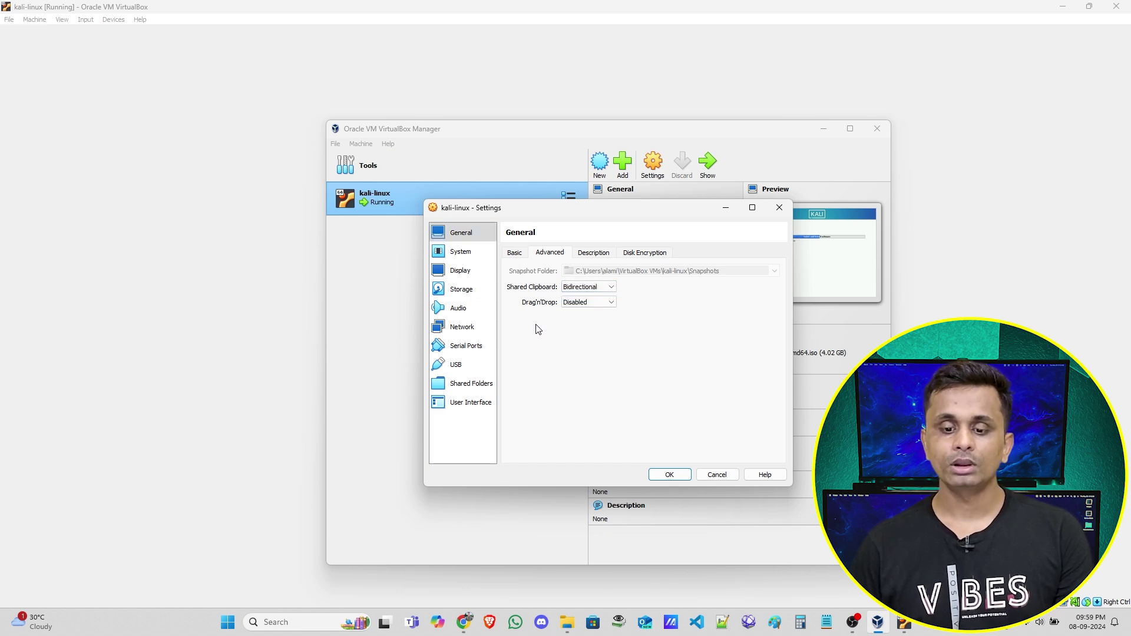
{"action": "left_click", "coordinate": [574, 303]}
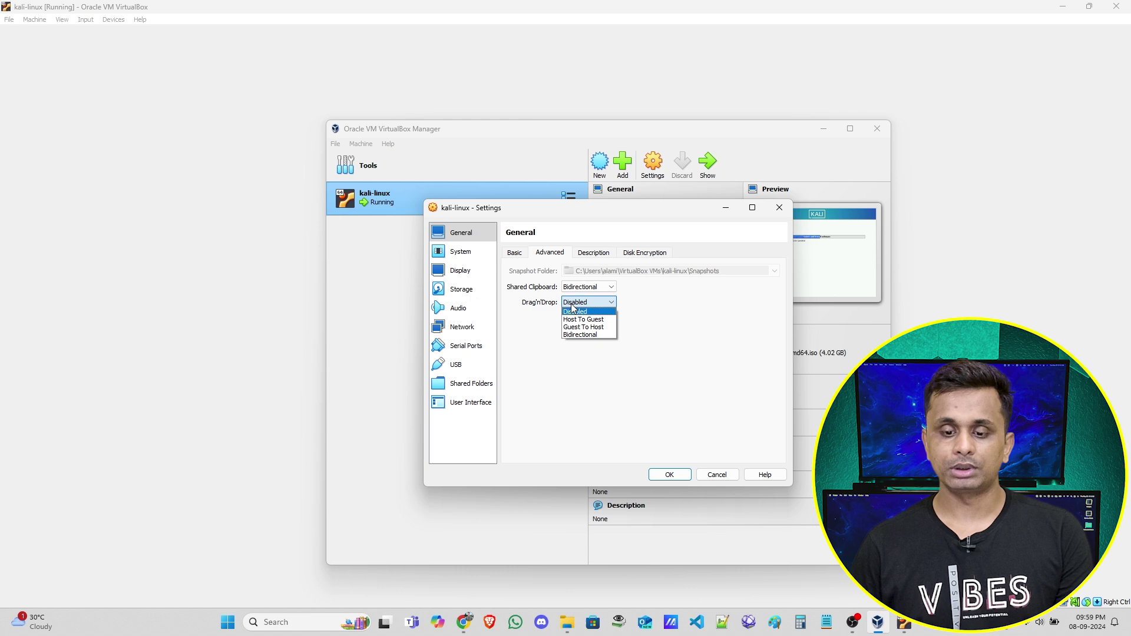
{"action": "left_click", "coordinate": [579, 335]}
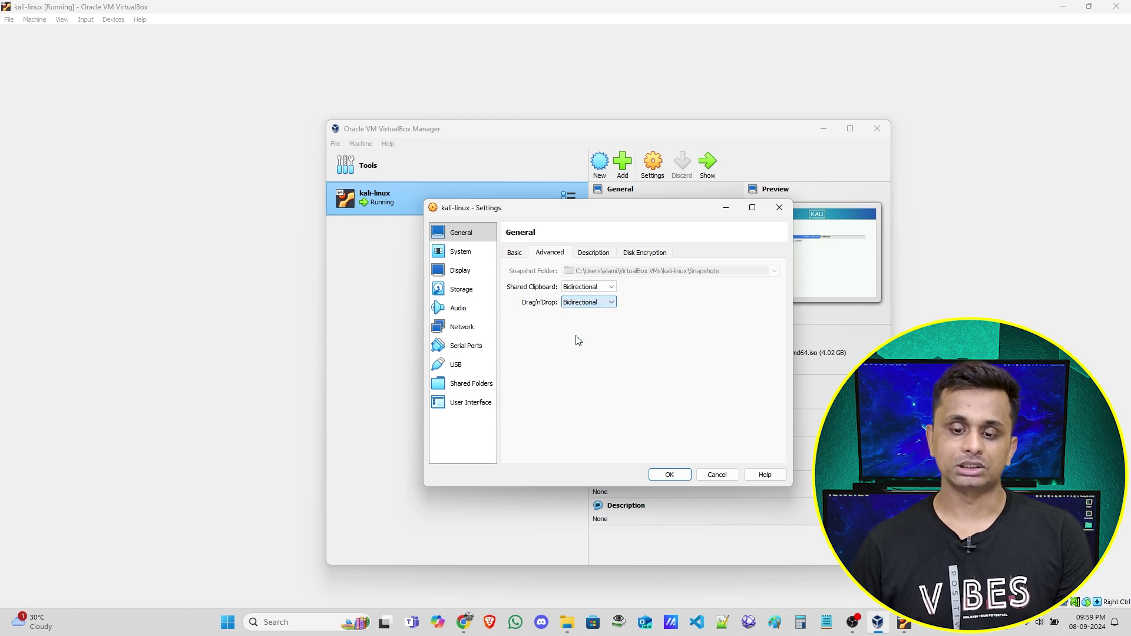
{"action": "left_click", "coordinate": [677, 479]}
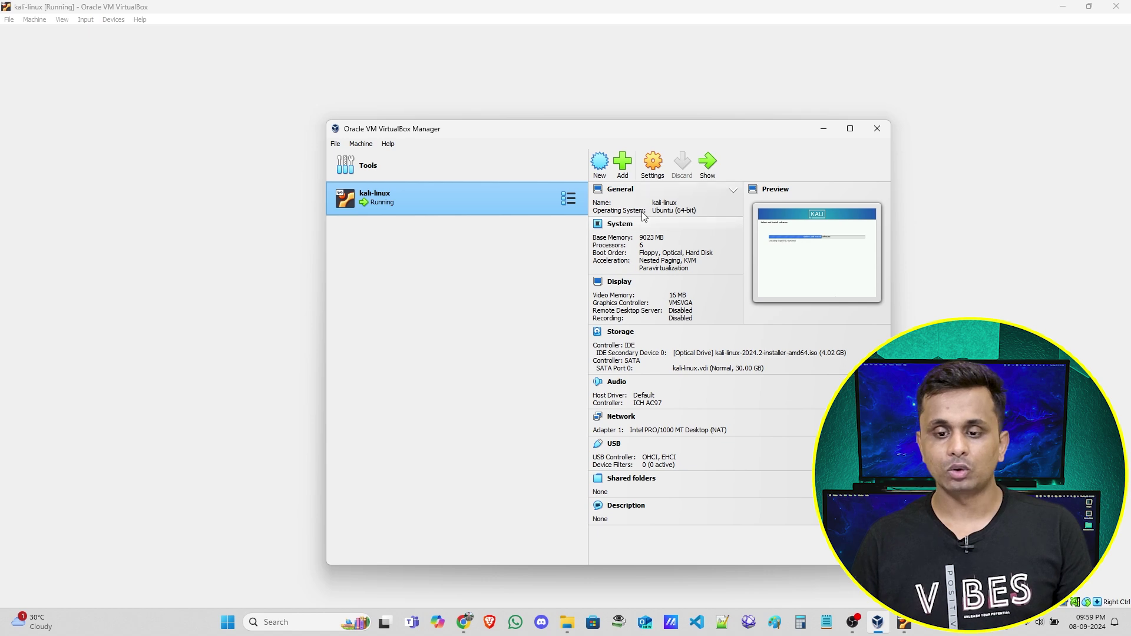
- Review the kali-linux machine's memory, processor, acceleration, display, storage, audio and network settings, and leave them without saving
{"action": "left_click", "coordinate": [651, 164]}
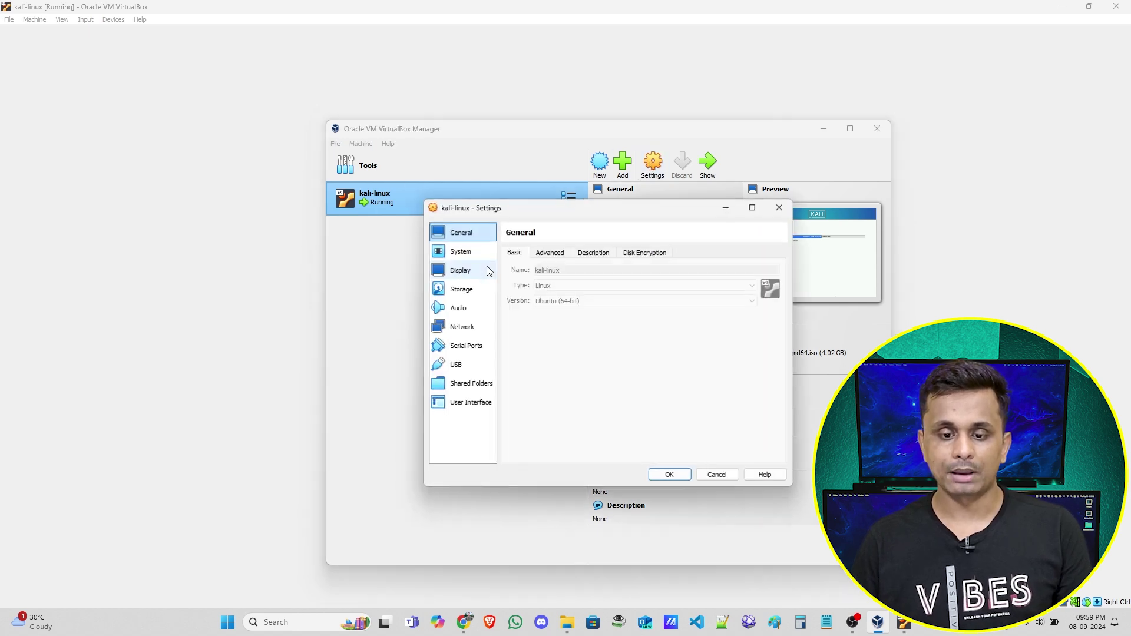
{"action": "left_click", "coordinate": [460, 252]}
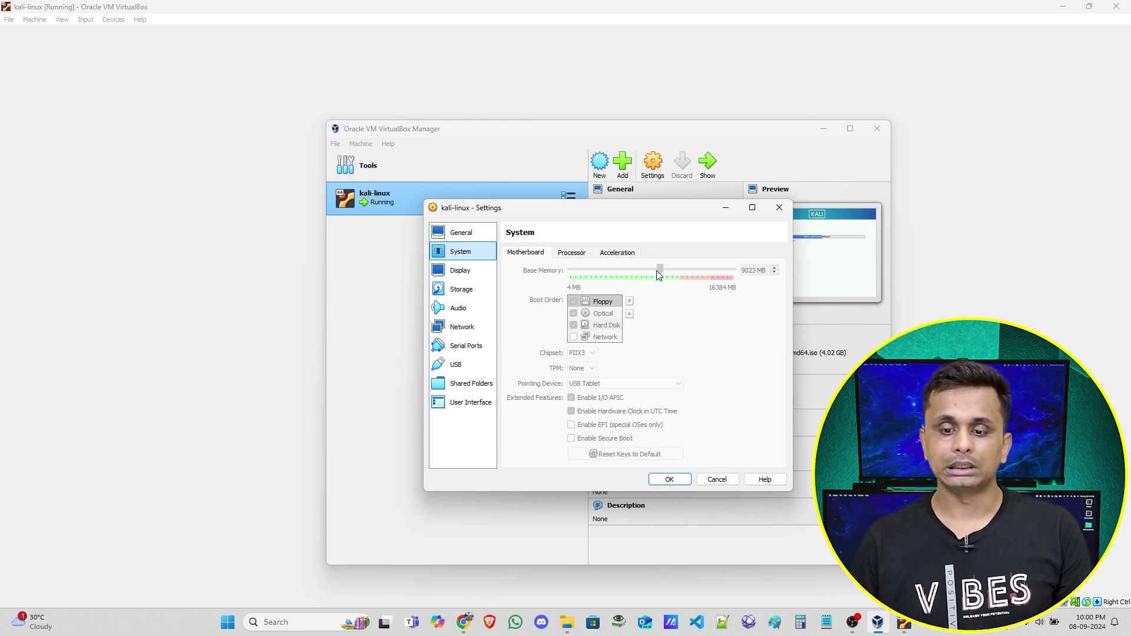
{"action": "left_click", "coordinate": [572, 253]}
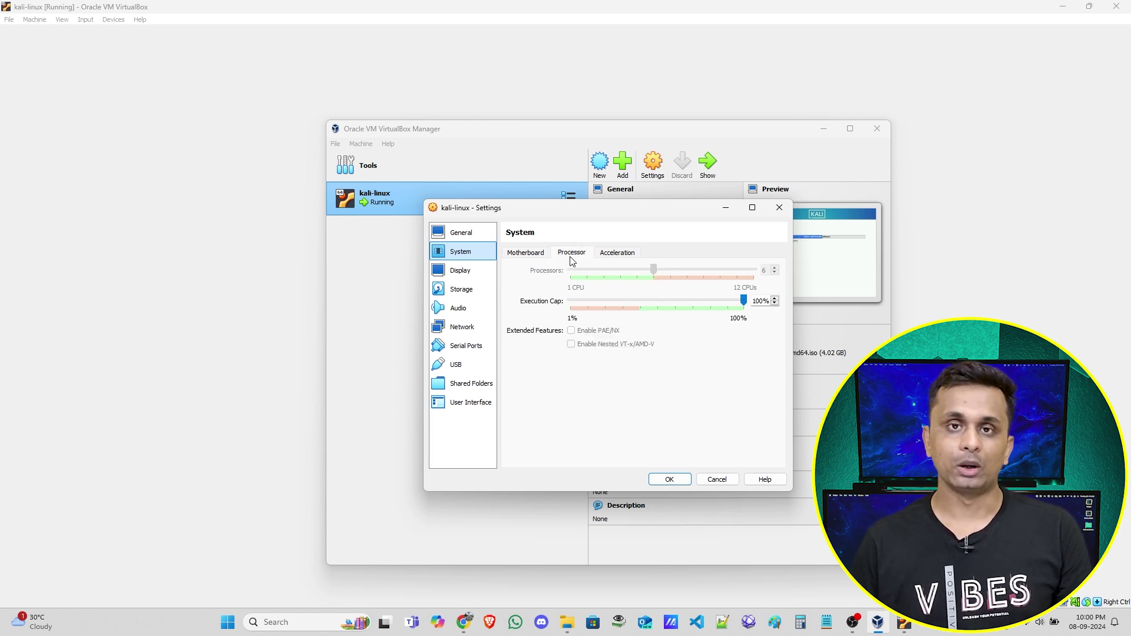
{"action": "left_click", "coordinate": [617, 253]}
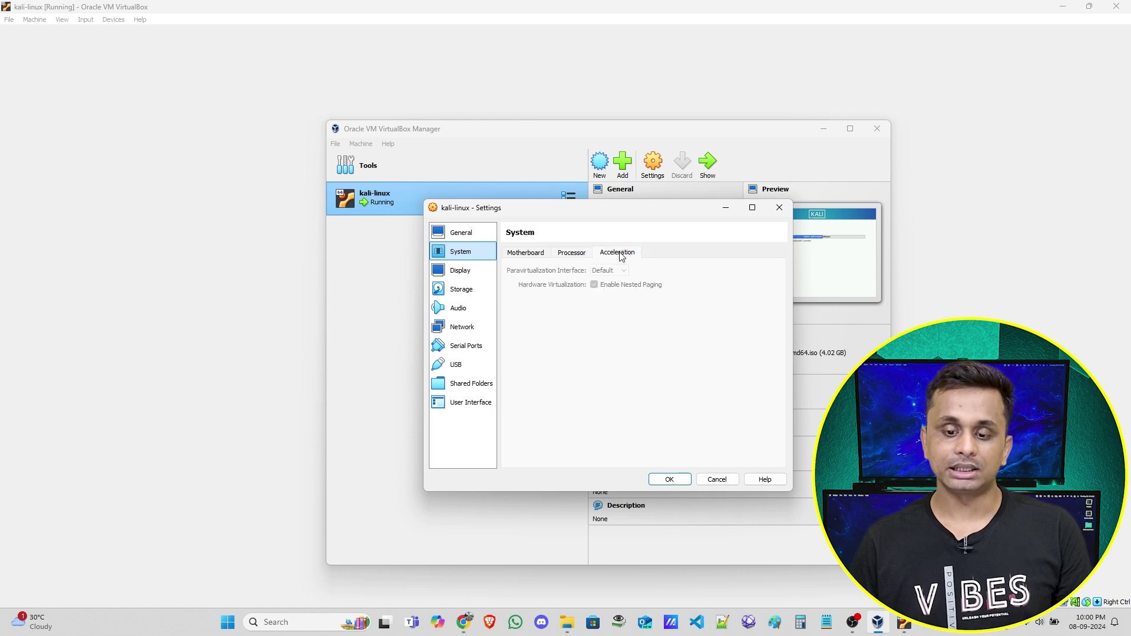
{"action": "left_click", "coordinate": [473, 275]}
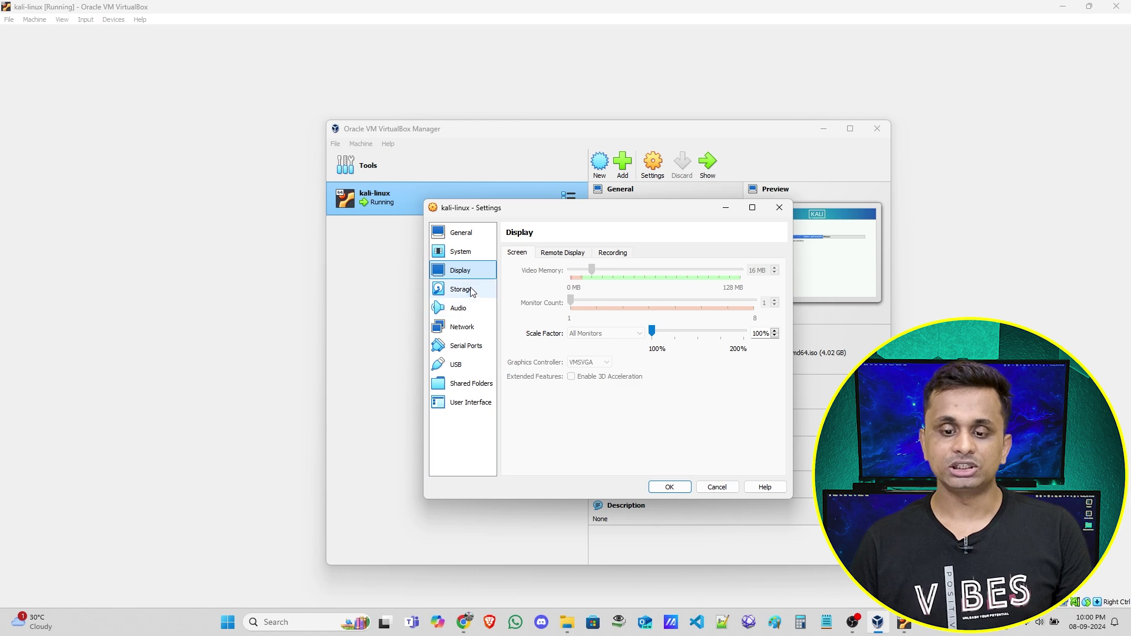
{"action": "left_click", "coordinate": [475, 291]}
{"action": "left_click", "coordinate": [467, 308]}
{"action": "left_click", "coordinate": [467, 328]}
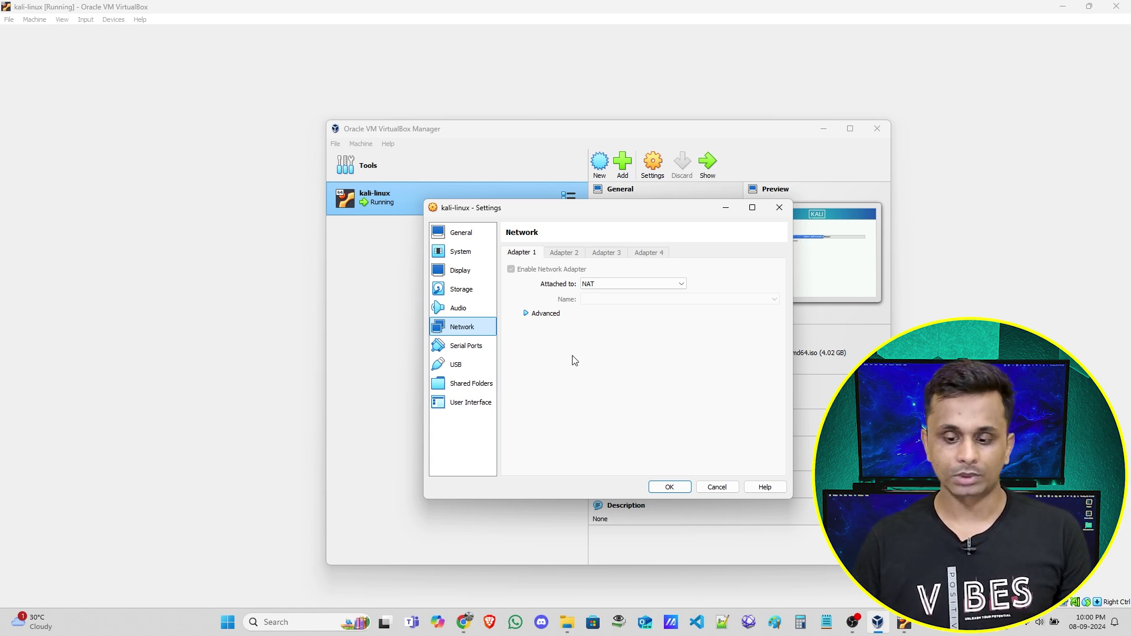
{"action": "left_click", "coordinate": [717, 486]}
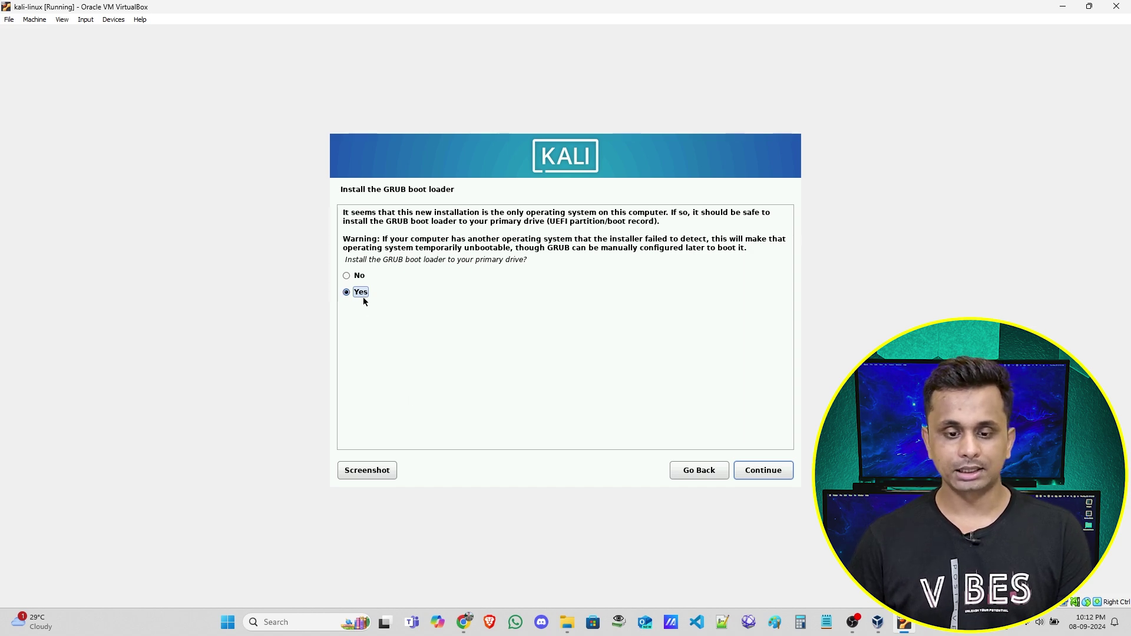
- Install the GRUB boot loader to the primary drive /dev/sda, and finish the installation by rebooting into the new system
{"action": "left_click", "coordinate": [770, 471]}
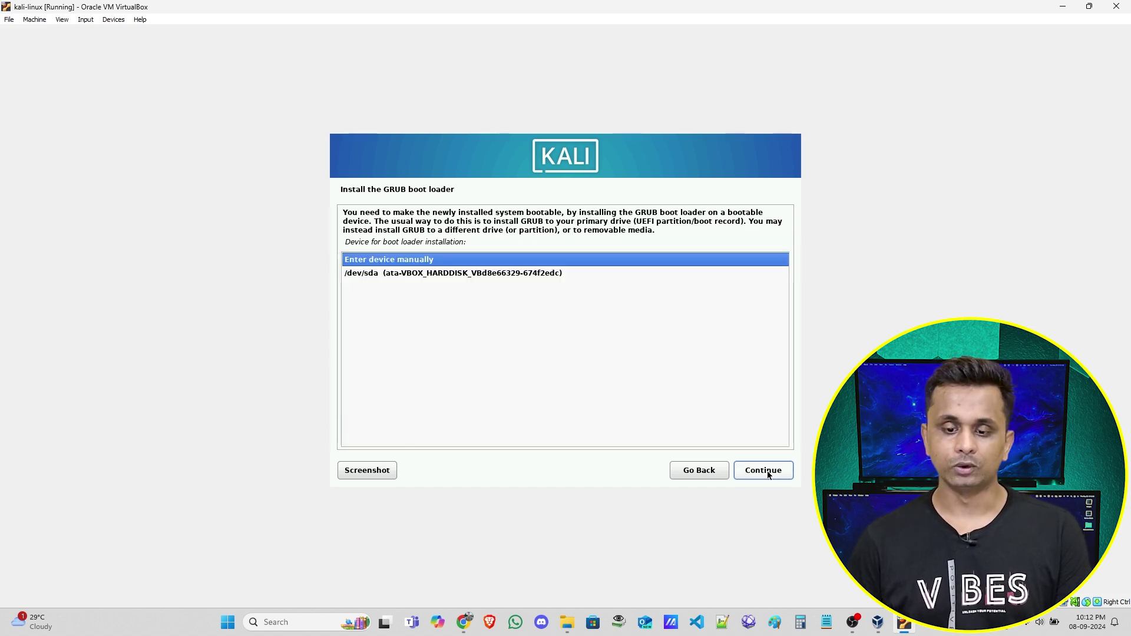
{"action": "left_click", "coordinate": [375, 276]}
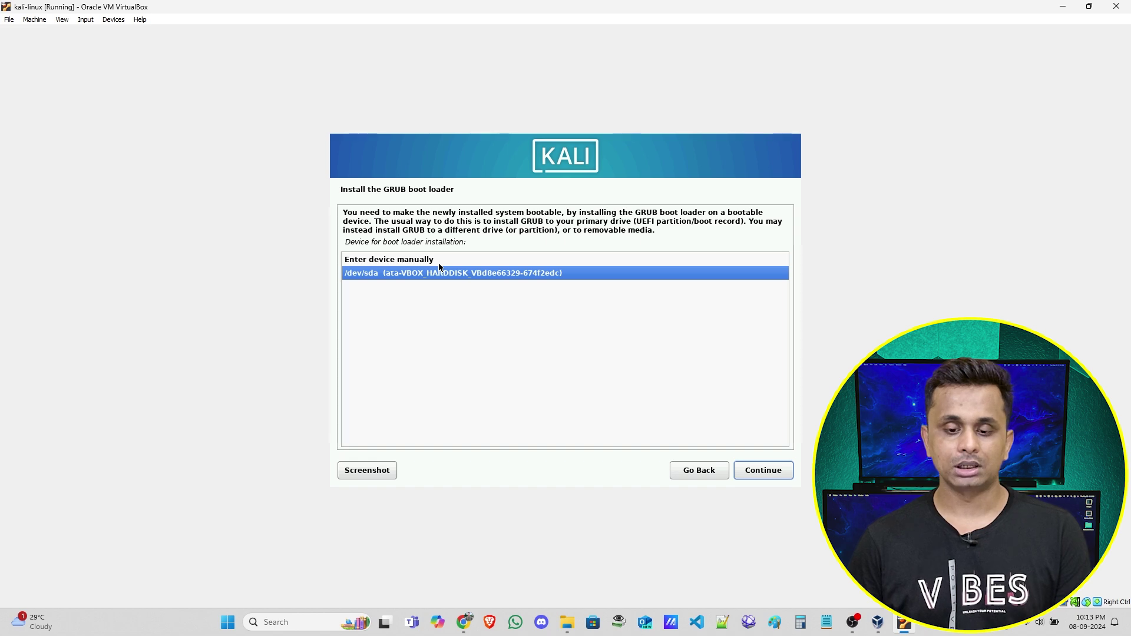
{"action": "left_click", "coordinate": [748, 470]}
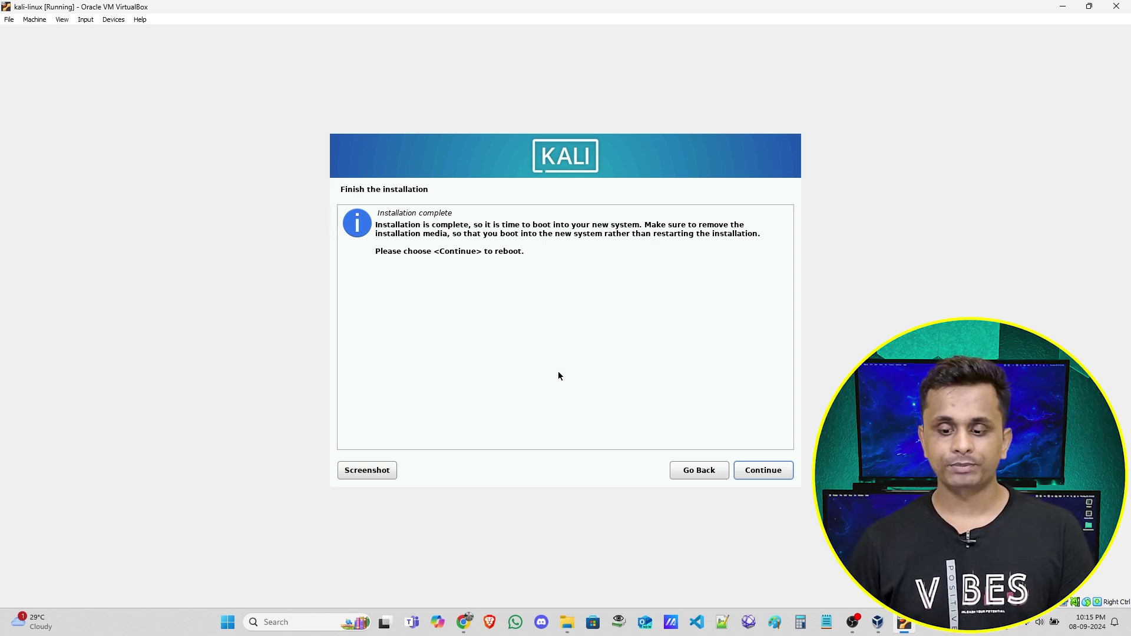
{"action": "left_click", "coordinate": [761, 474]}
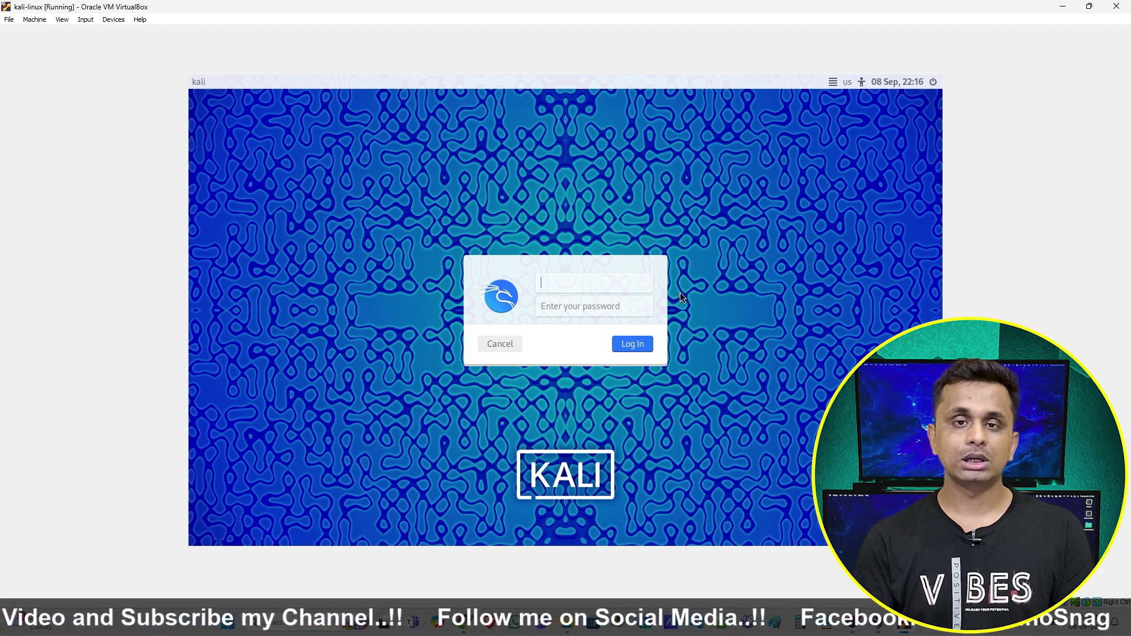
- Log in to Kali with the username technosnag and the account password
{"action": "type", "text": "technos"}
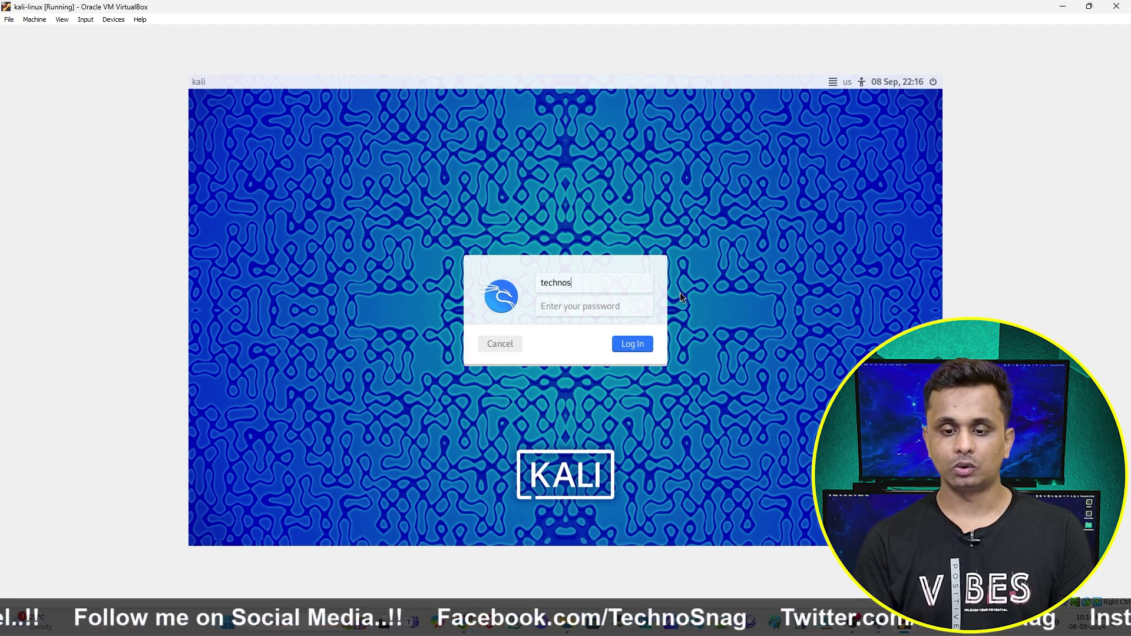
{"action": "type", "text": "nag"}
{"action": "key", "text": "Tab"}
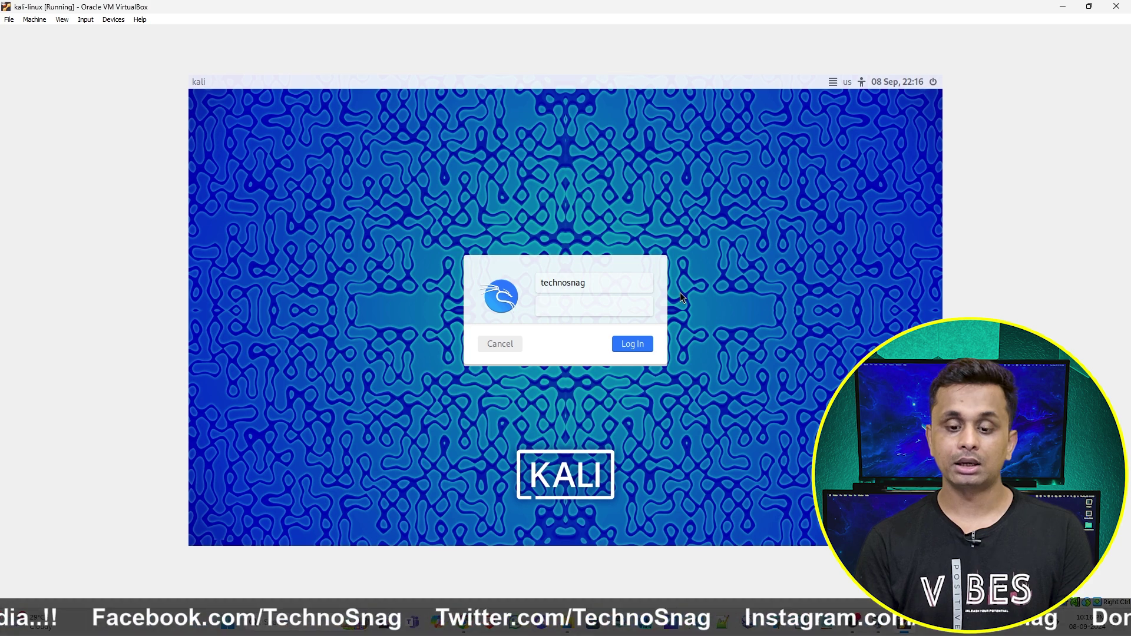
{"action": "type", "text": "•••••"}
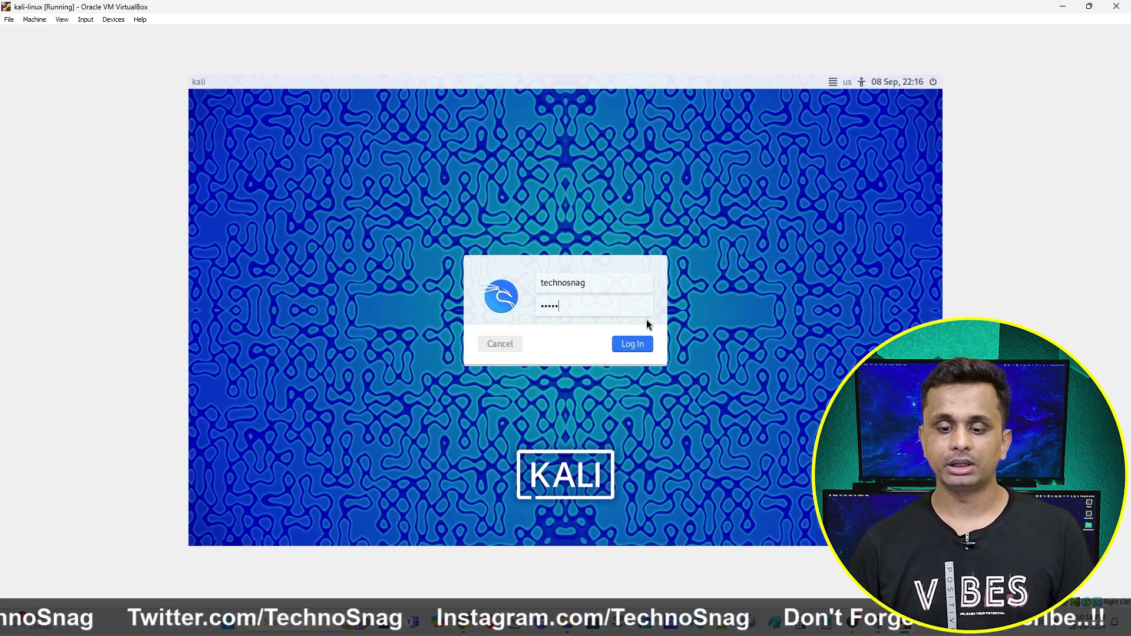
{"action": "left_click", "coordinate": [629, 345]}
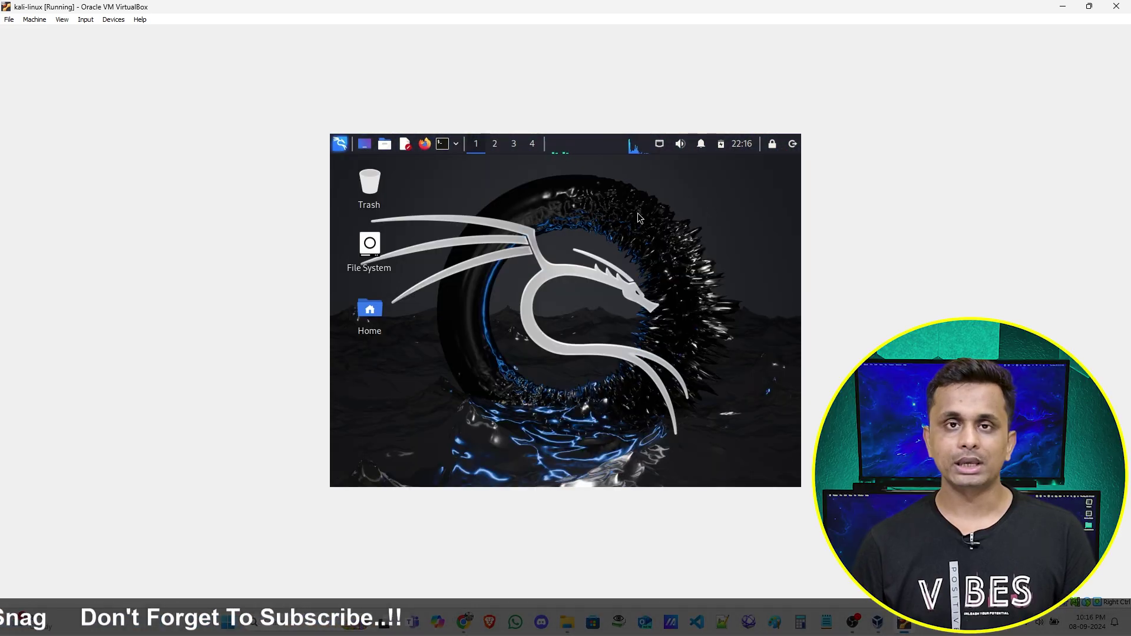
- Resize the kali-linux machine's display by restoring and maximizing its window, and switch the machine to full-screen mode
{"action": "left_click", "coordinate": [1087, 8]}
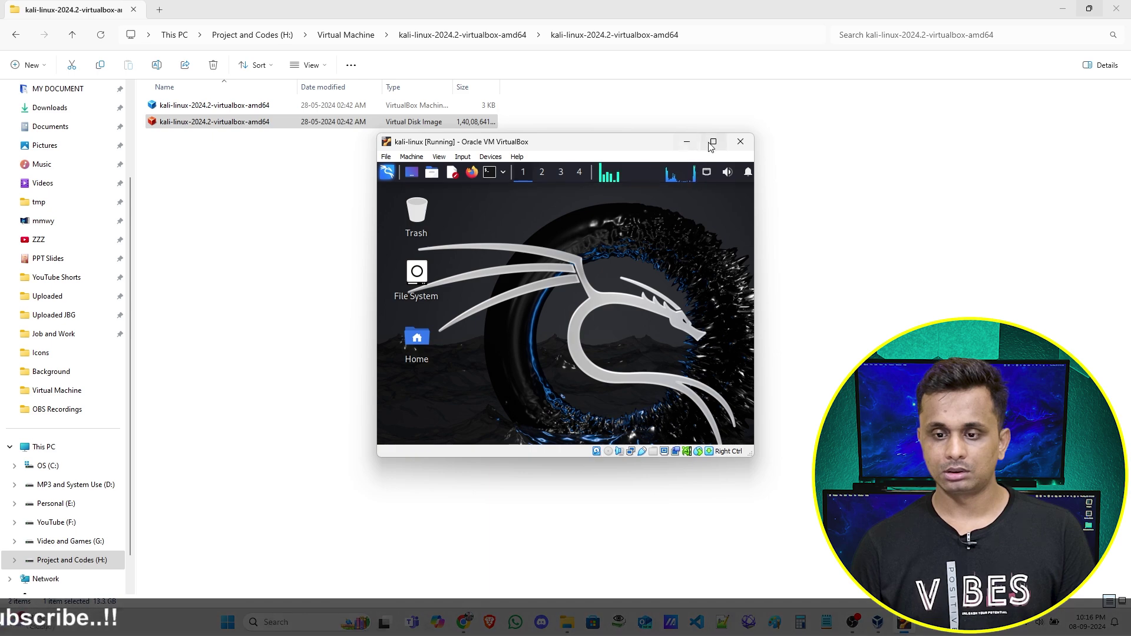
{"action": "left_click", "coordinate": [712, 144]}
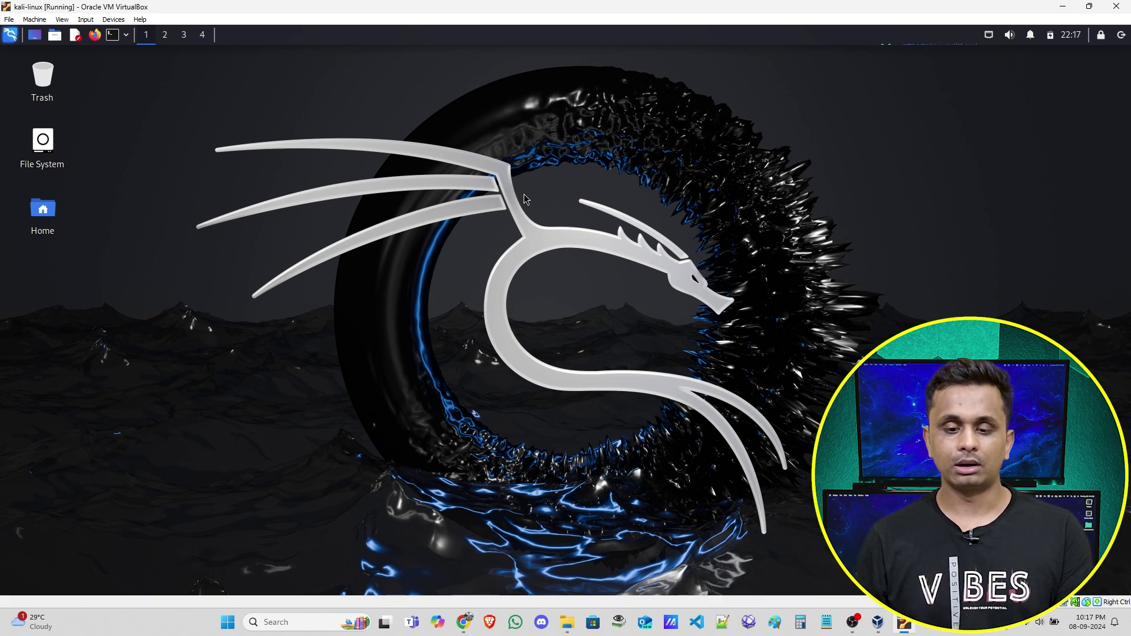
{"action": "key", "text": "Control_R+f"}
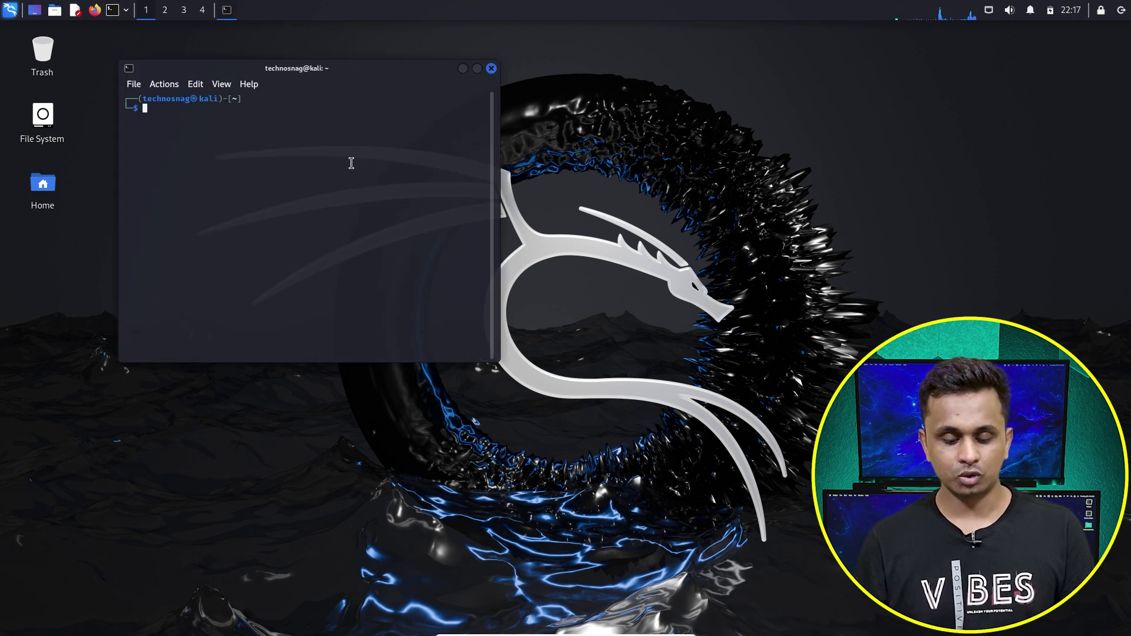
- Enlarge the terminal's text by four zoom levels, expand its window to most of the desktop and centre it
{"action": "key", "text": "ctrl+plus"}
{"action": "key", "text": "ctrl+plus"}
{"action": "key", "text": "ctrl+plus"}
{"action": "key", "text": "ctrl+plus"}
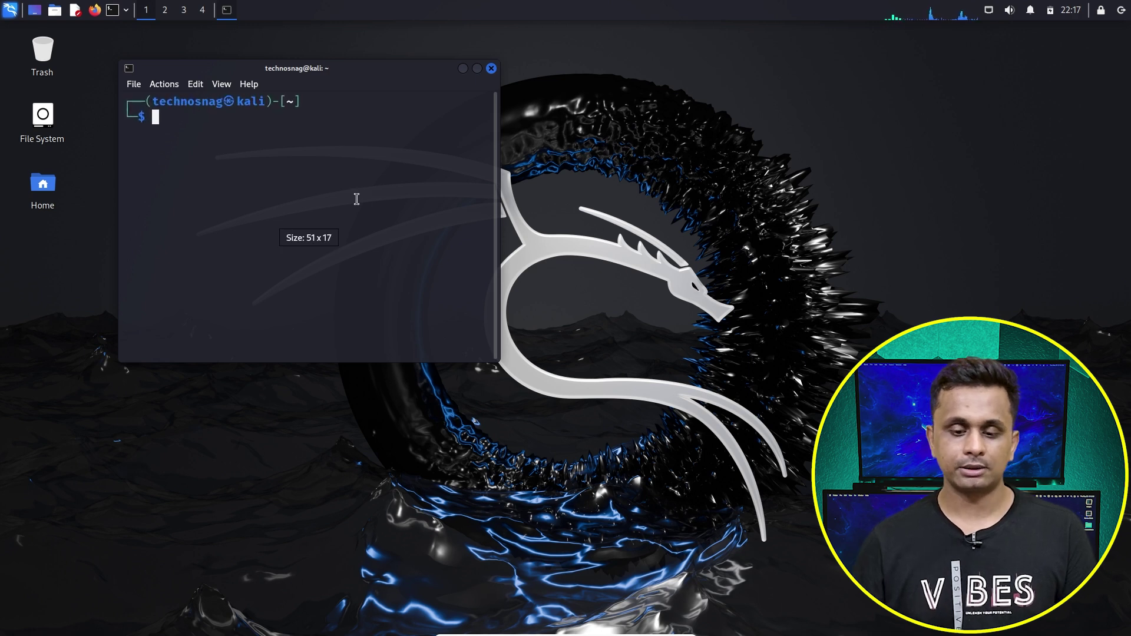
{"action": "left_click_drag", "start_coordinate": [496, 357], "coordinate": [956, 490]}
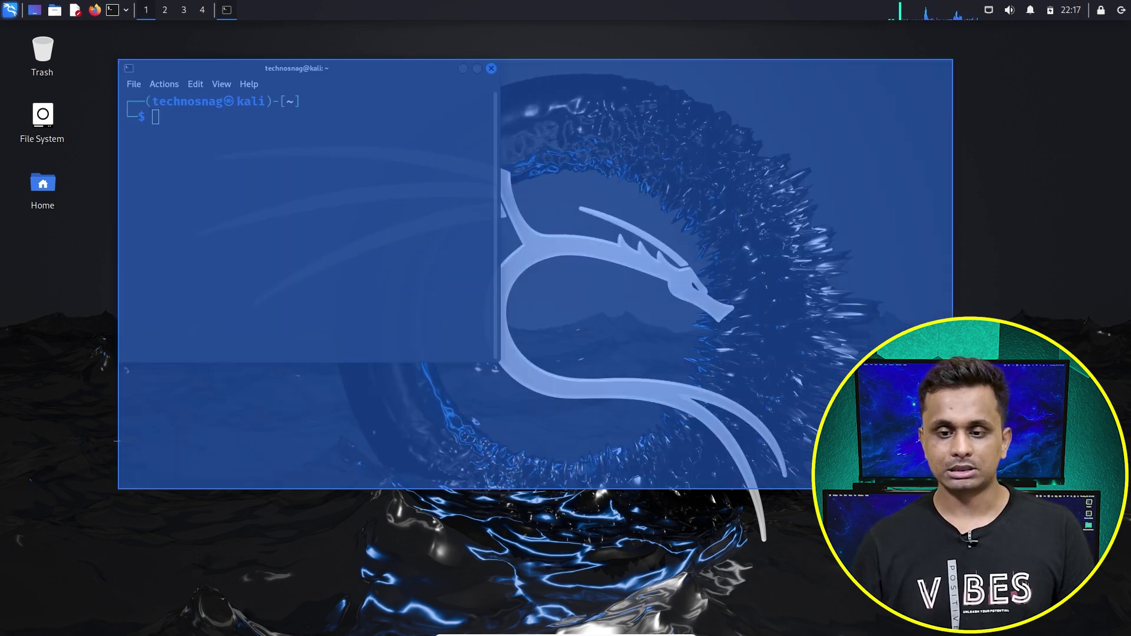
{"action": "left_click_drag", "start_coordinate": [524, 73], "coordinate": [592, 91]}
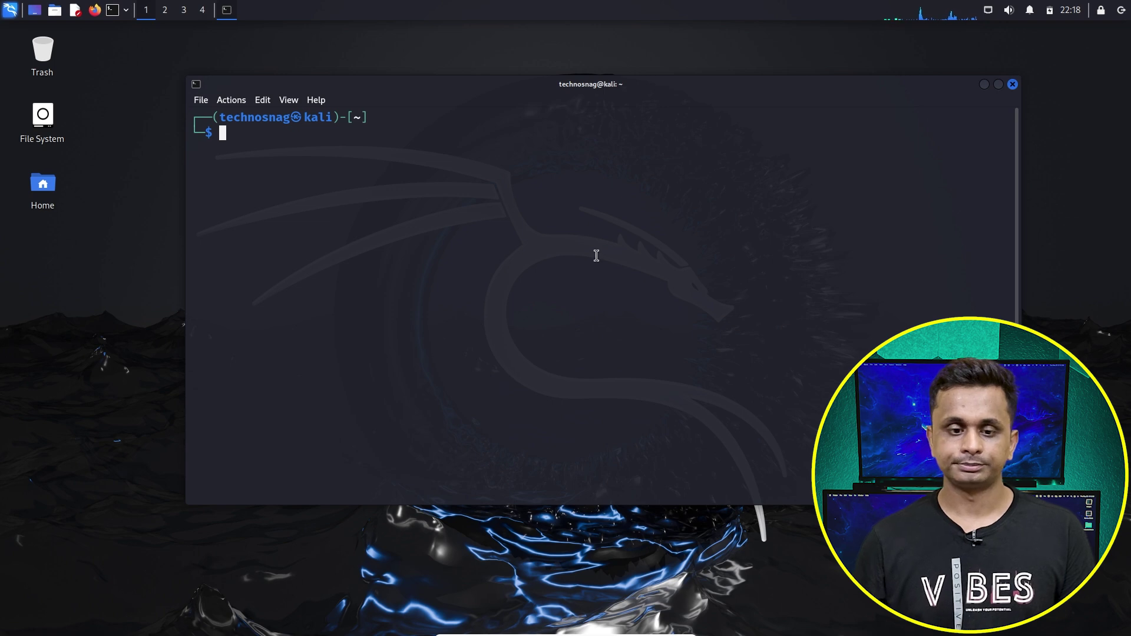
- Test the internet connection with ping google.com, stop the ping and clear the terminal
{"action": "type", "text": "pi"}
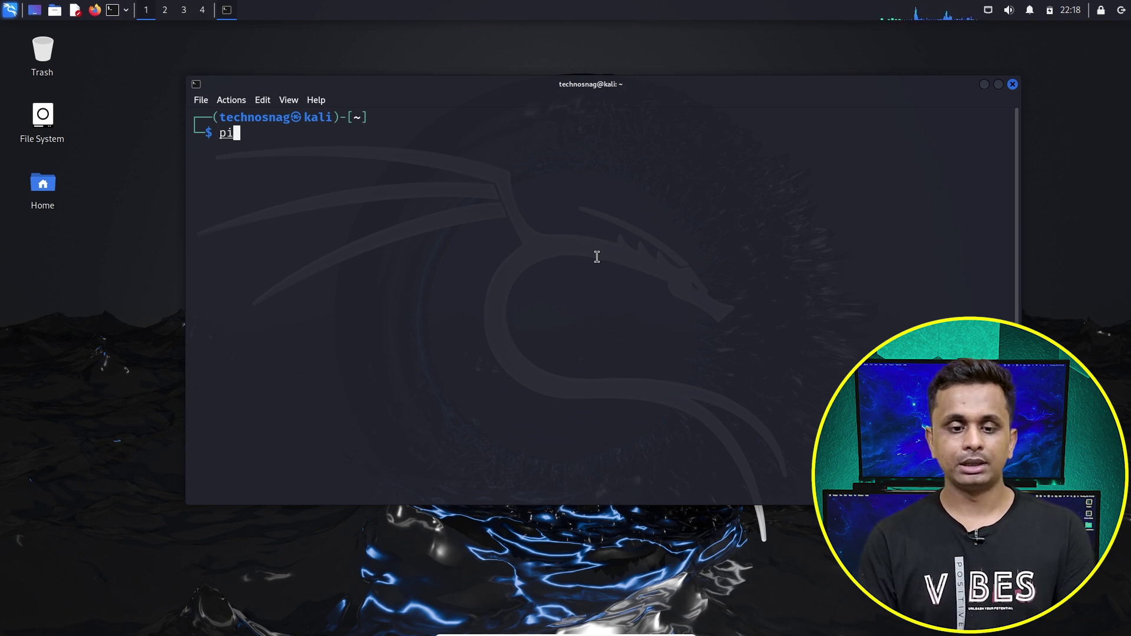
{"action": "type", "text": "ng google.com"}
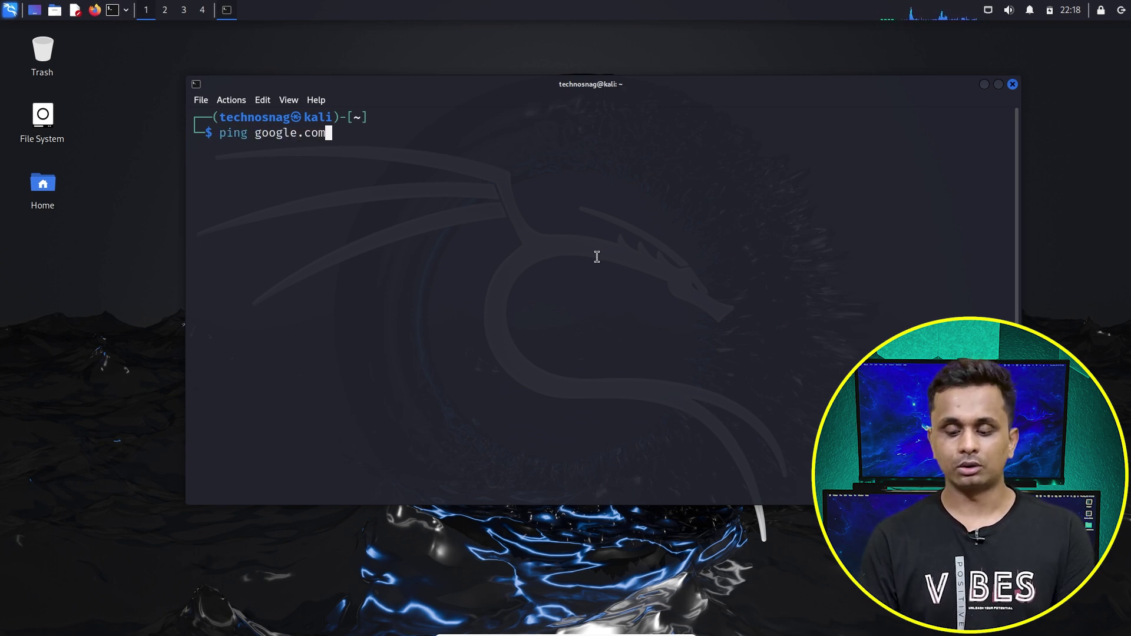
{"action": "key", "text": "Return"}
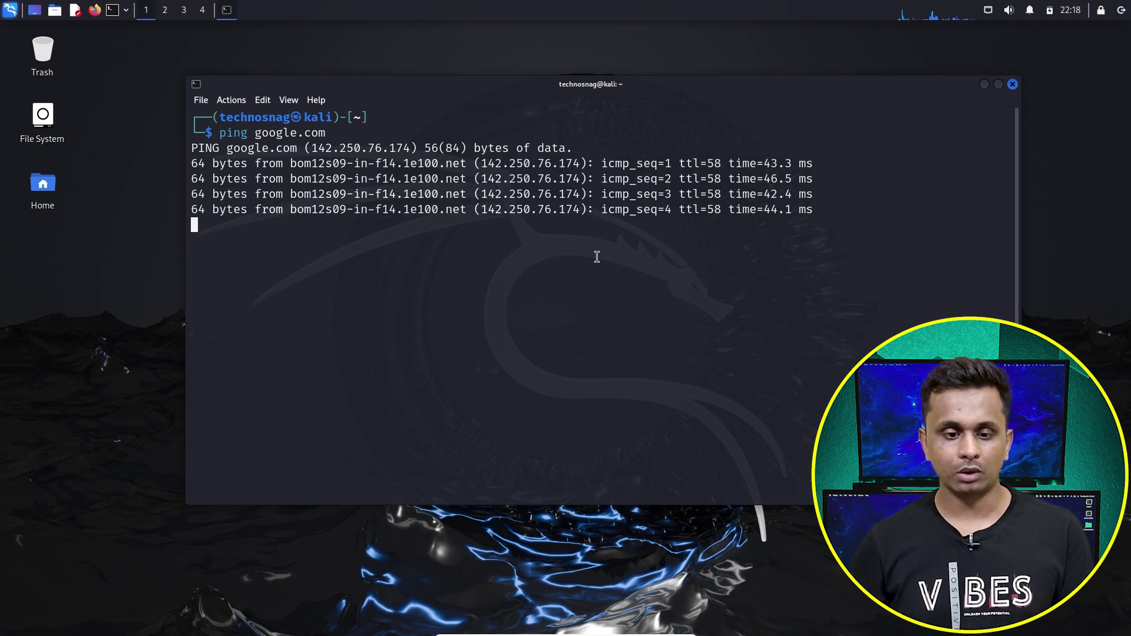
{"action": "key", "text": "ctrl+c"}
{"action": "type", "text": "cl"}
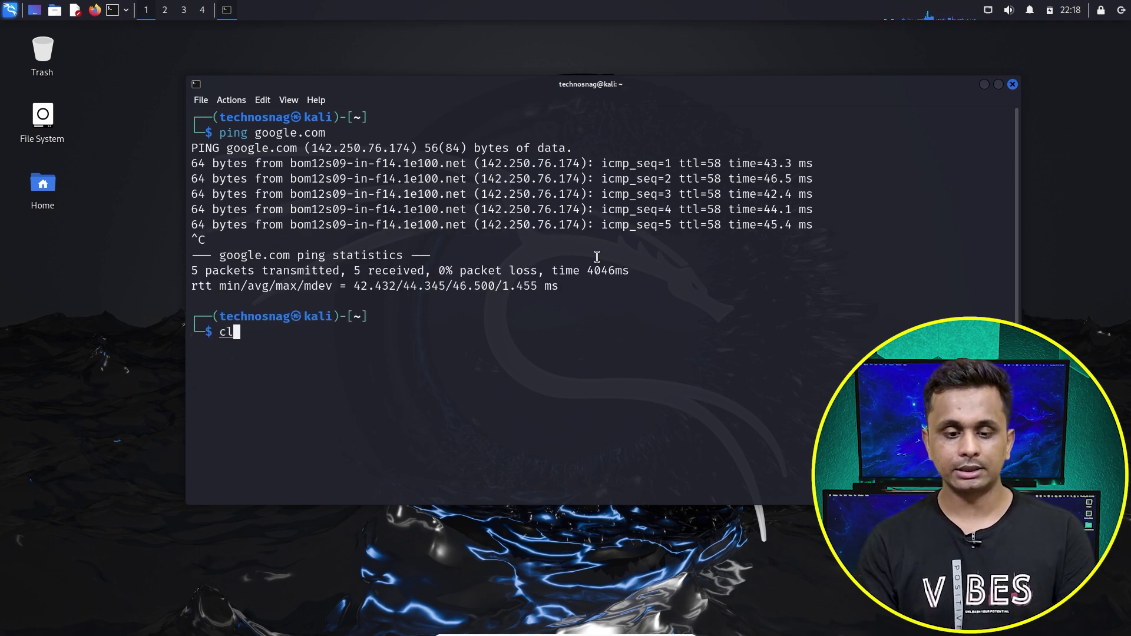
{"action": "type", "text": "ear"}
{"action": "key", "text": "Return"}
- Refresh the package lists with sudo apt update -y, authenticating with the account password
{"action": "type", "text": "sudo apt"}
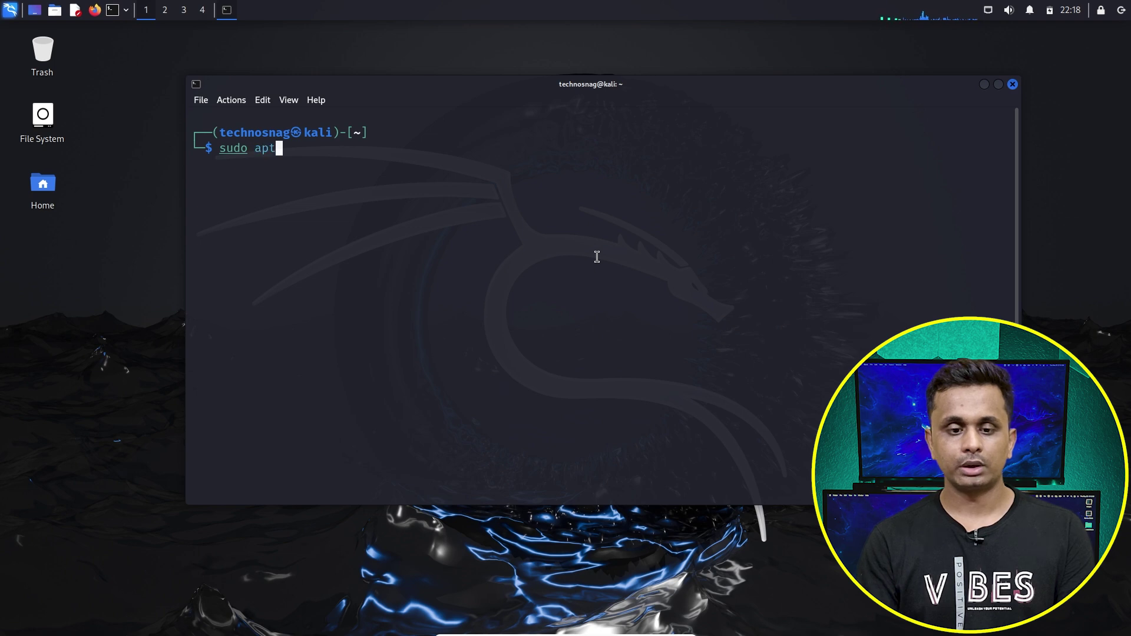
{"action": "type", "text": " update -y"}
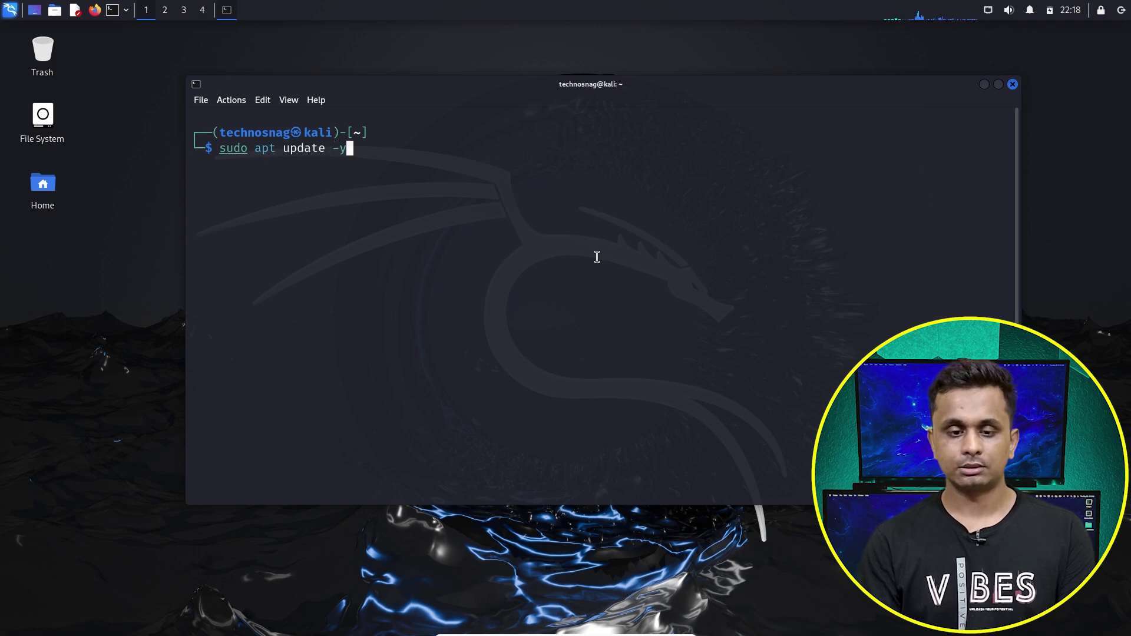
{"action": "key", "text": "Return"}
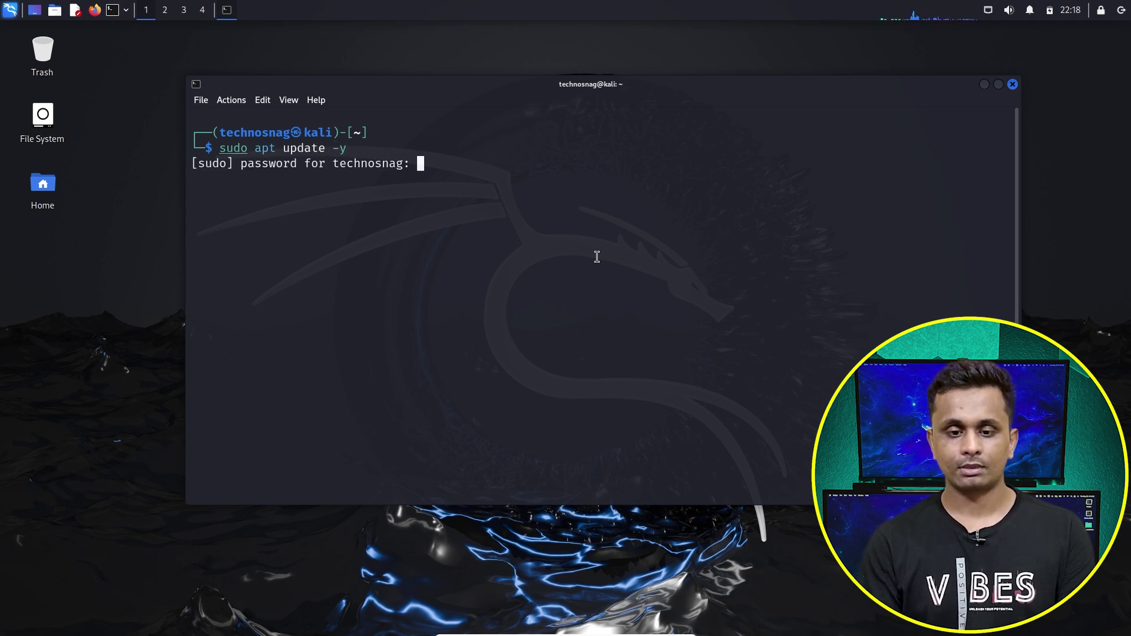
{"action": "key", "text": "Return"}
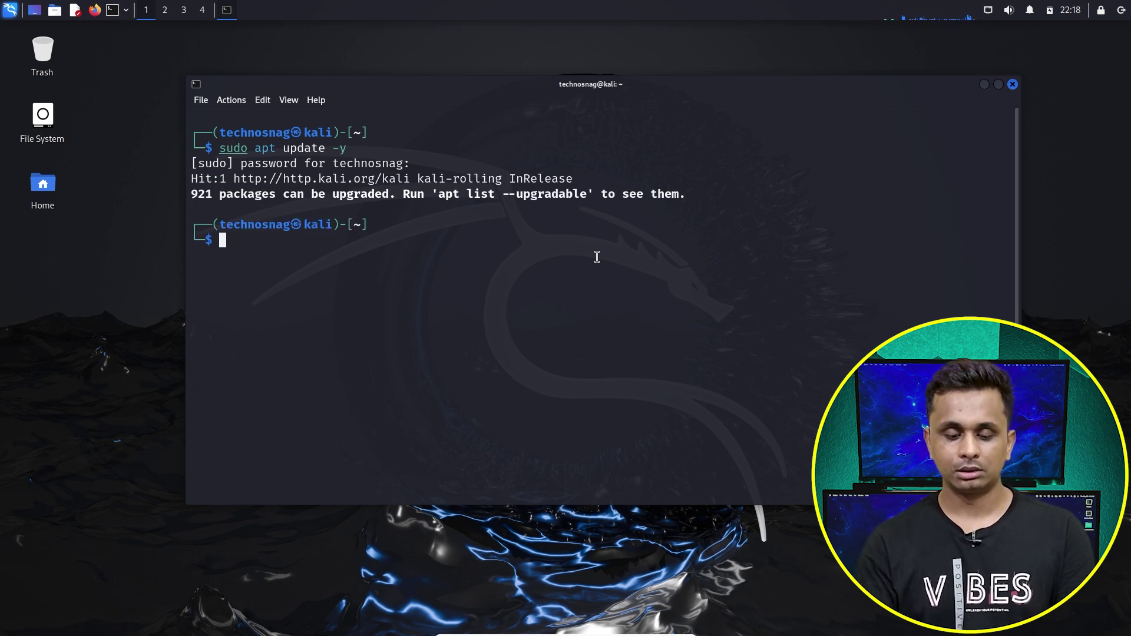
- Run sudo apt install net-tools -y and clear the terminal
{"action": "type", "text": "sudo apty"}
{"action": "key", "text": "BackSpace"}
{"action": "key", "text": "BackSpace"}
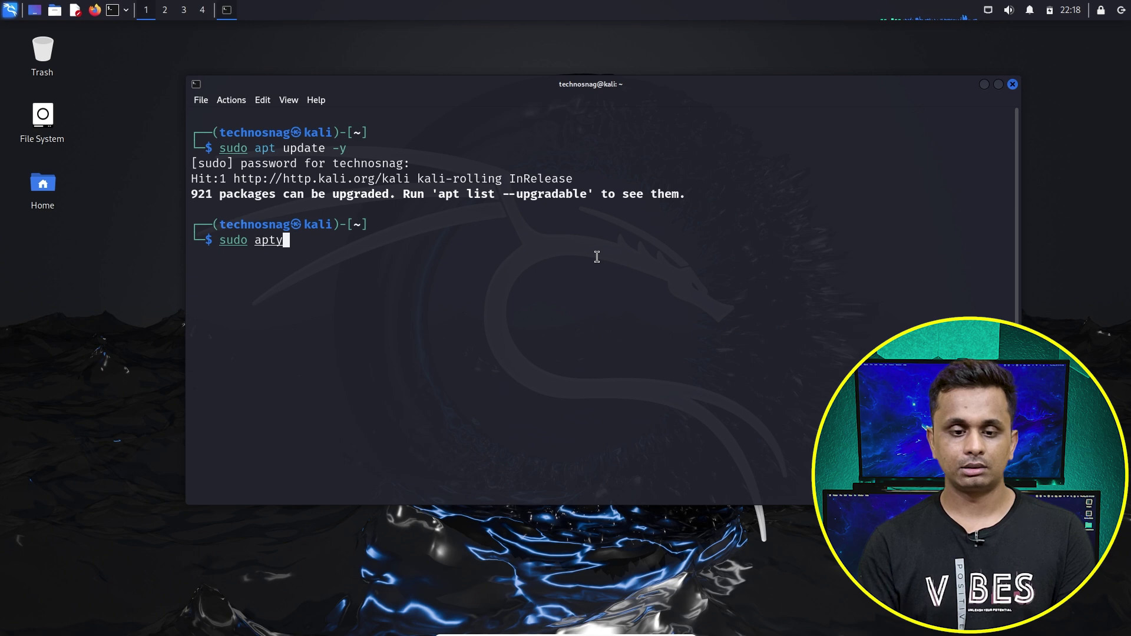
{"action": "type", "text": "install "}
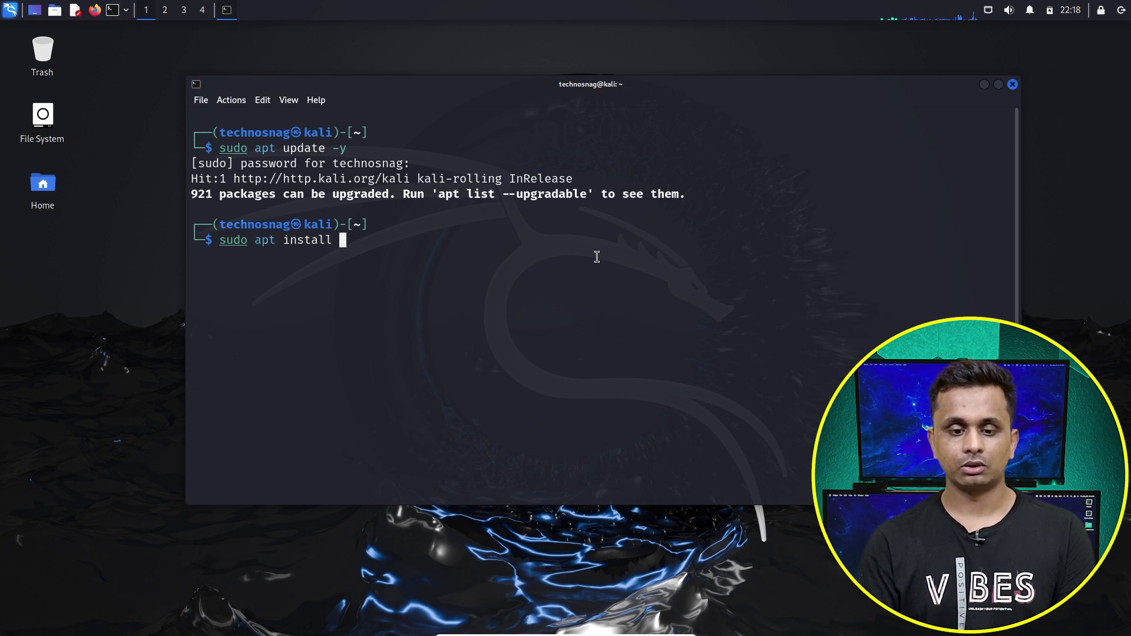
{"action": "type", "text": "net-tools -y"}
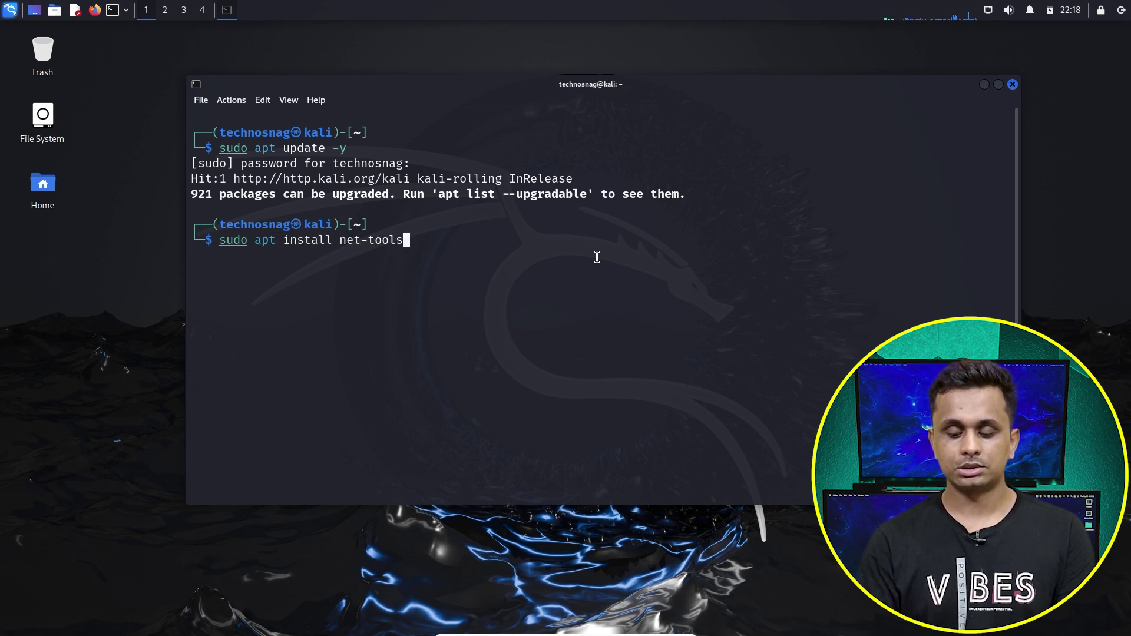
{"action": "key", "text": "Return"}
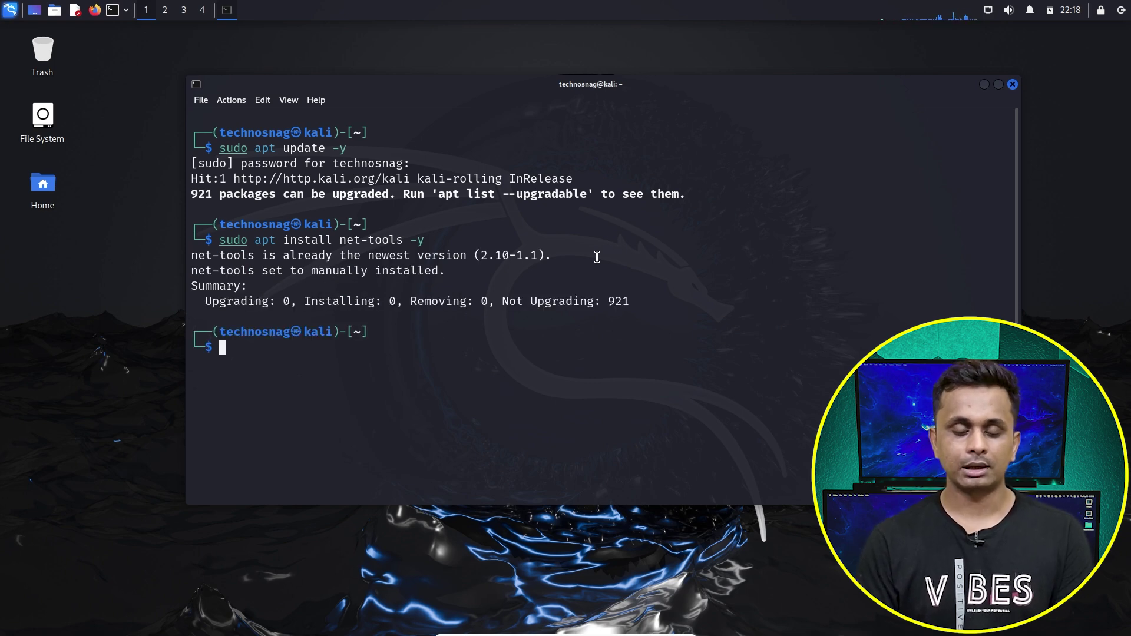
{"action": "type", "text": "clear"}
{"action": "key", "text": "Return"}
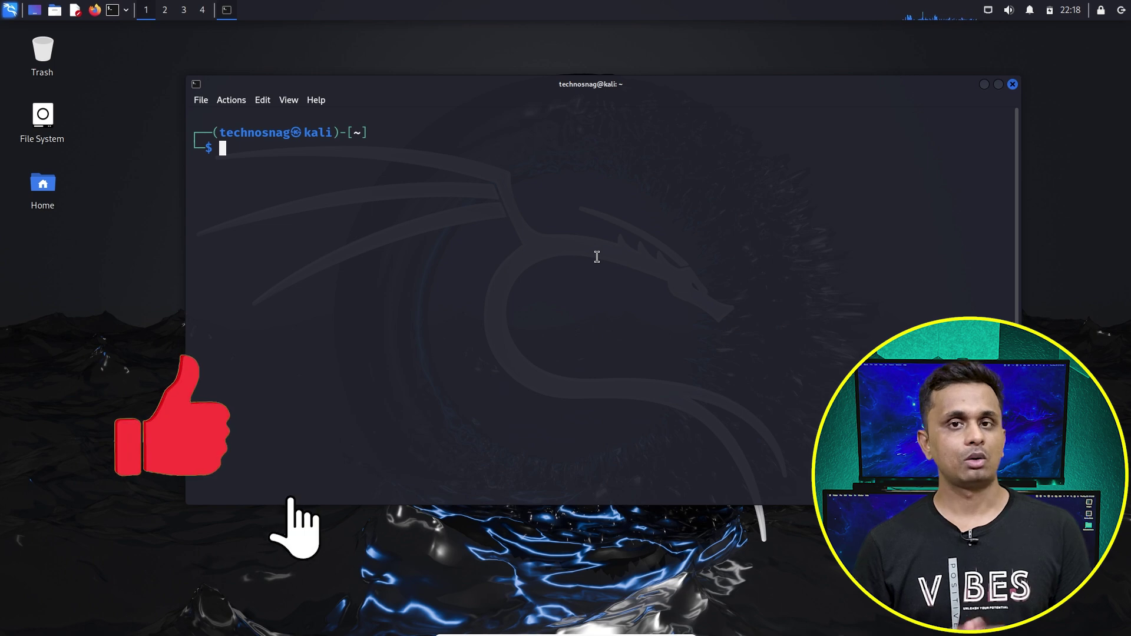
{"action": "type", "text": "hfdfd"}
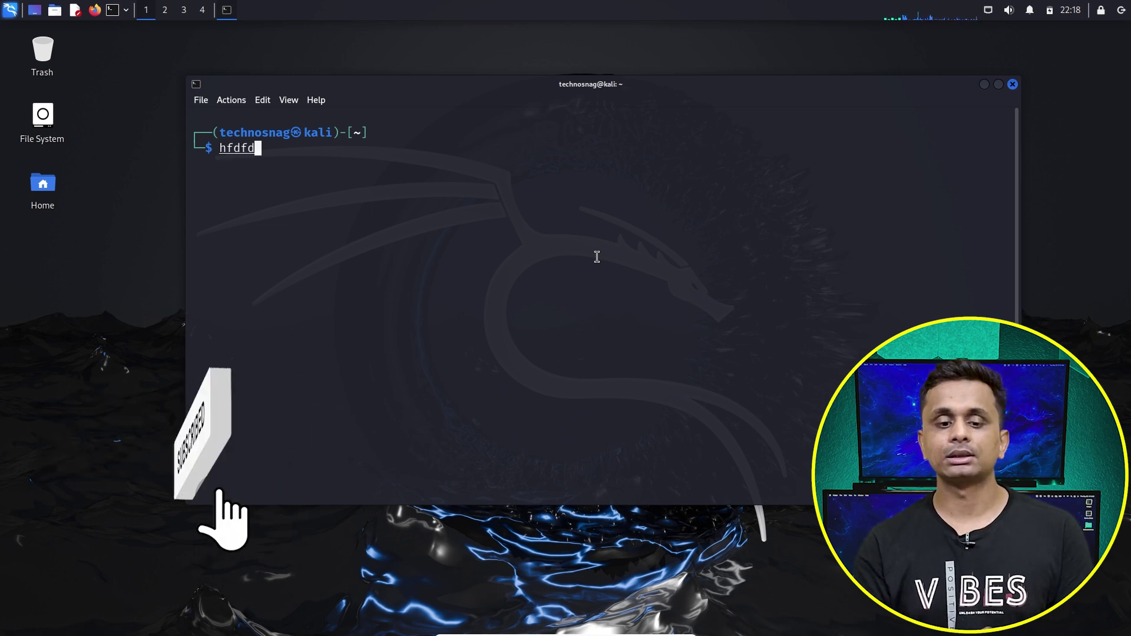
{"action": "key", "text": "BackSpace"}
{"action": "key", "text": "BackSpace"}
{"action": "key", "text": "BackSpace"}
{"action": "key", "text": "BackSpace"}
{"action": "key", "text": "BackSpace"}
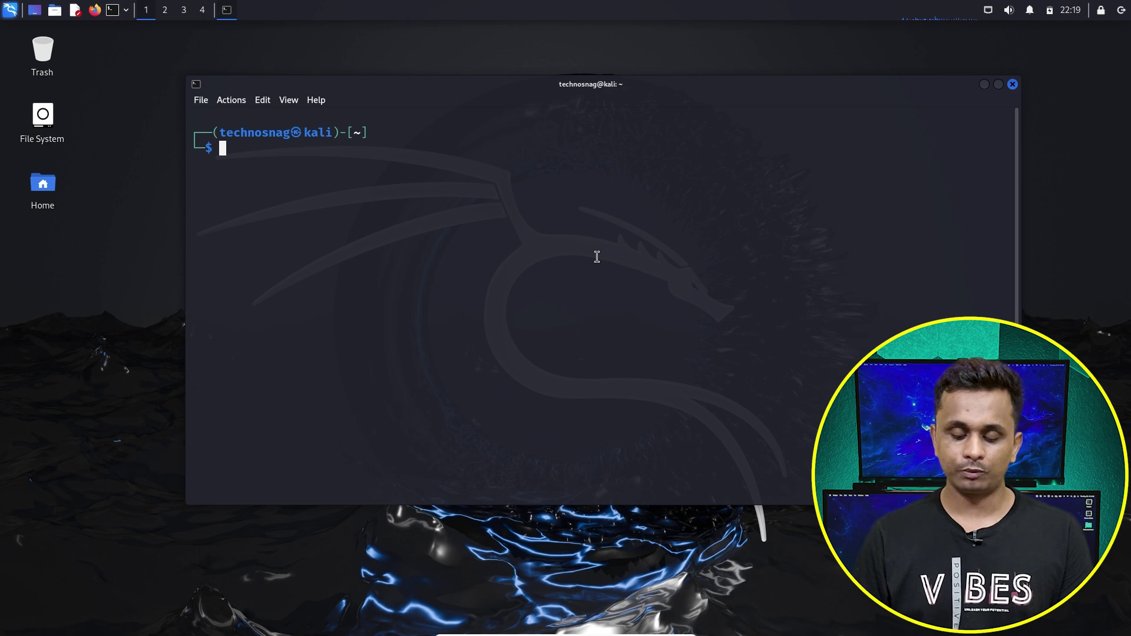
- Leave full-screen mode, power off the kali-linux machine and bring up VirtualBox Manager, moving its window slightly higher
{"action": "key", "text": "Control_R+f"}
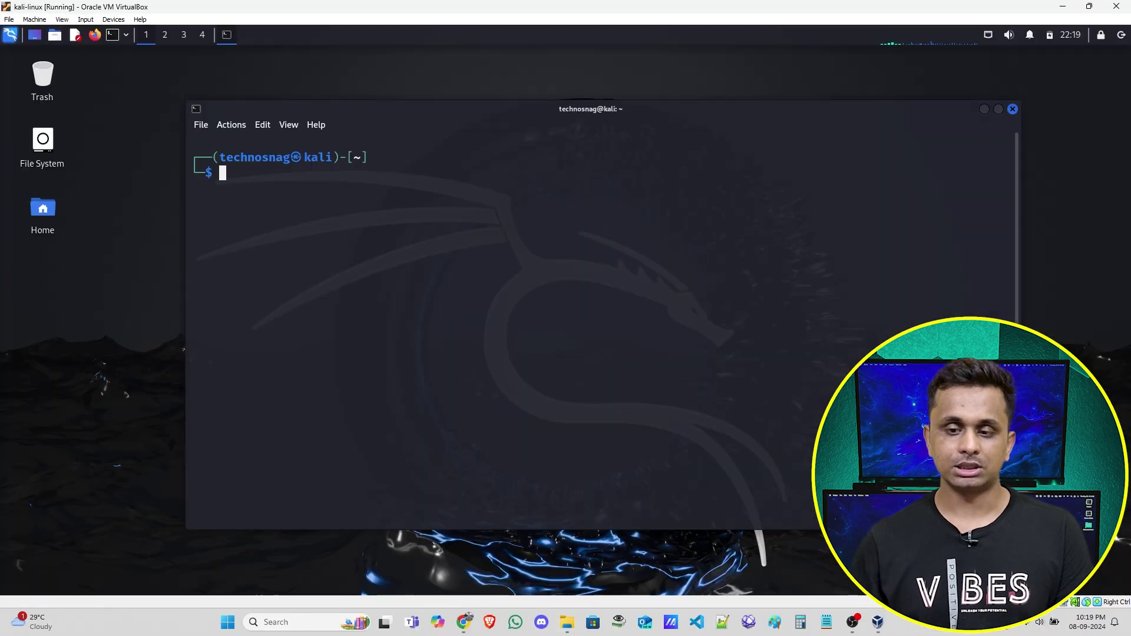
{"action": "left_click", "coordinate": [1116, 6]}
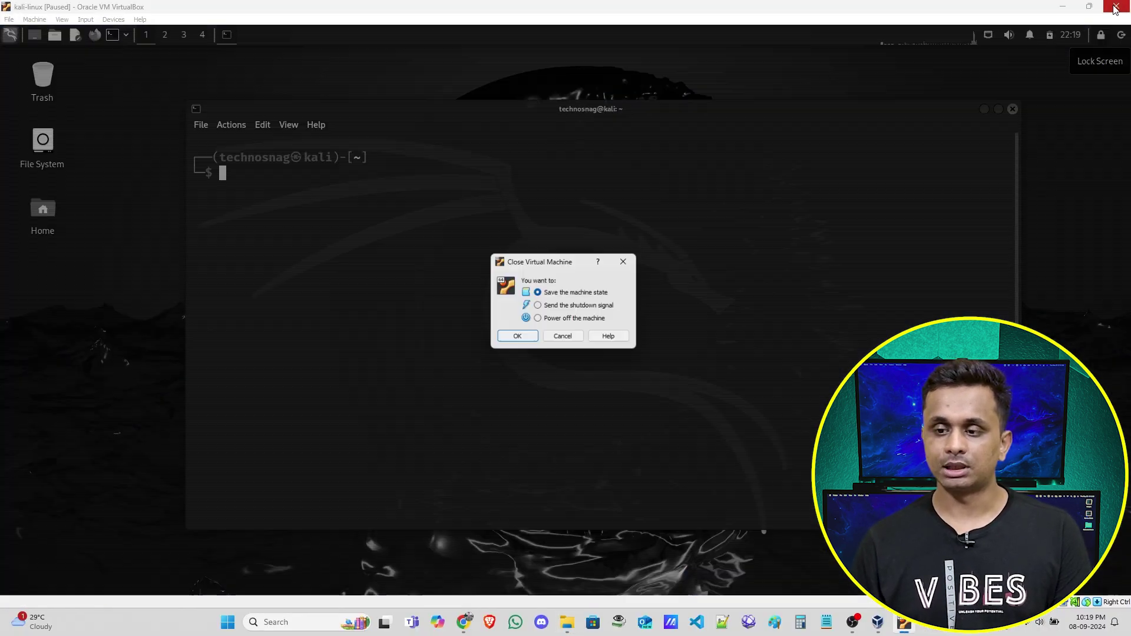
{"action": "left_click", "coordinate": [557, 321]}
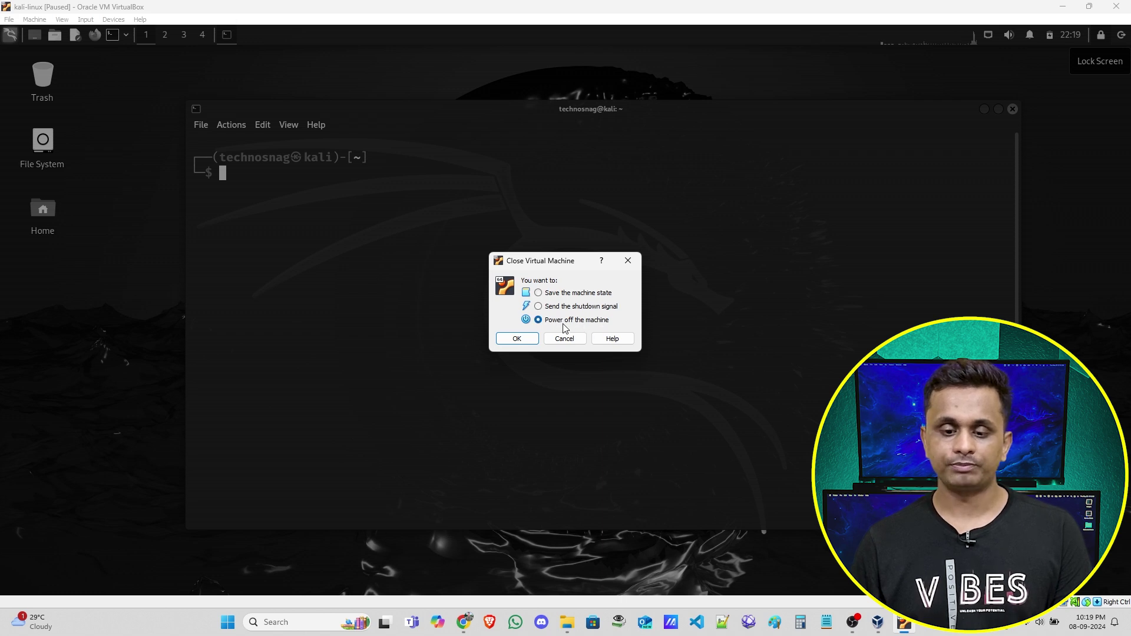
{"action": "left_click", "coordinate": [512, 340]}
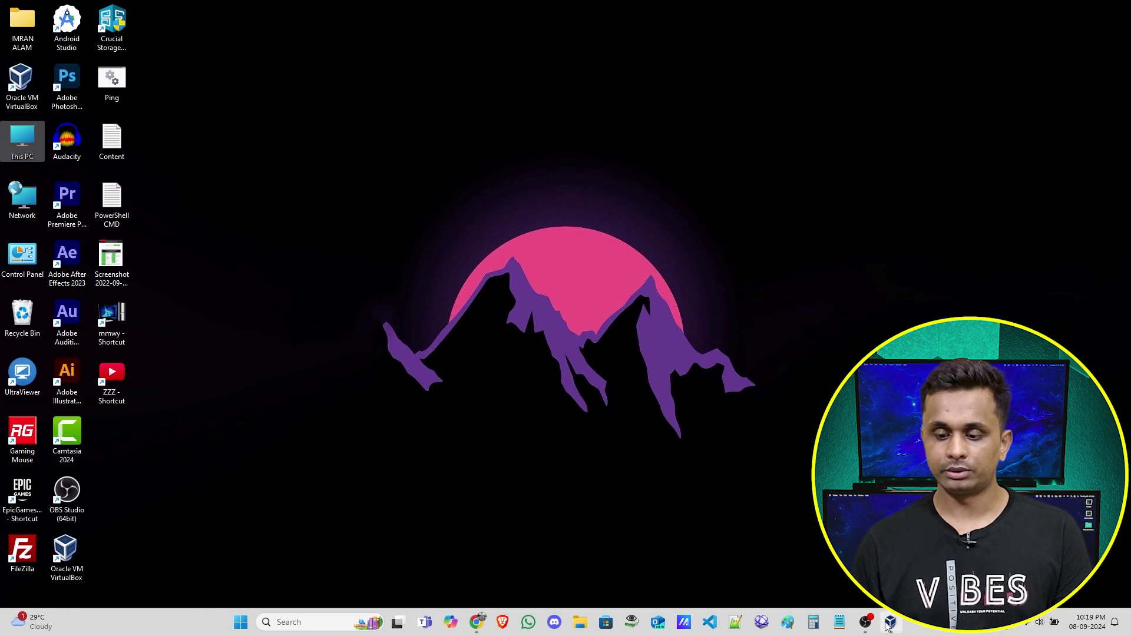
{"action": "left_click", "coordinate": [889, 623]}
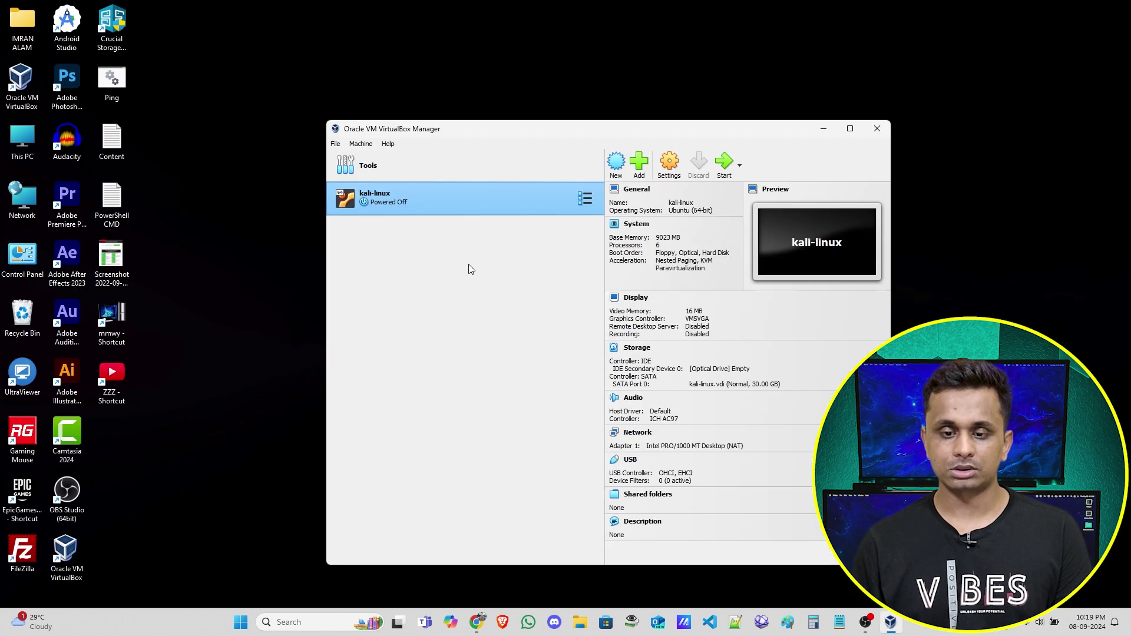
{"action": "left_click_drag", "start_coordinate": [618, 133], "coordinate": [605, 105]}
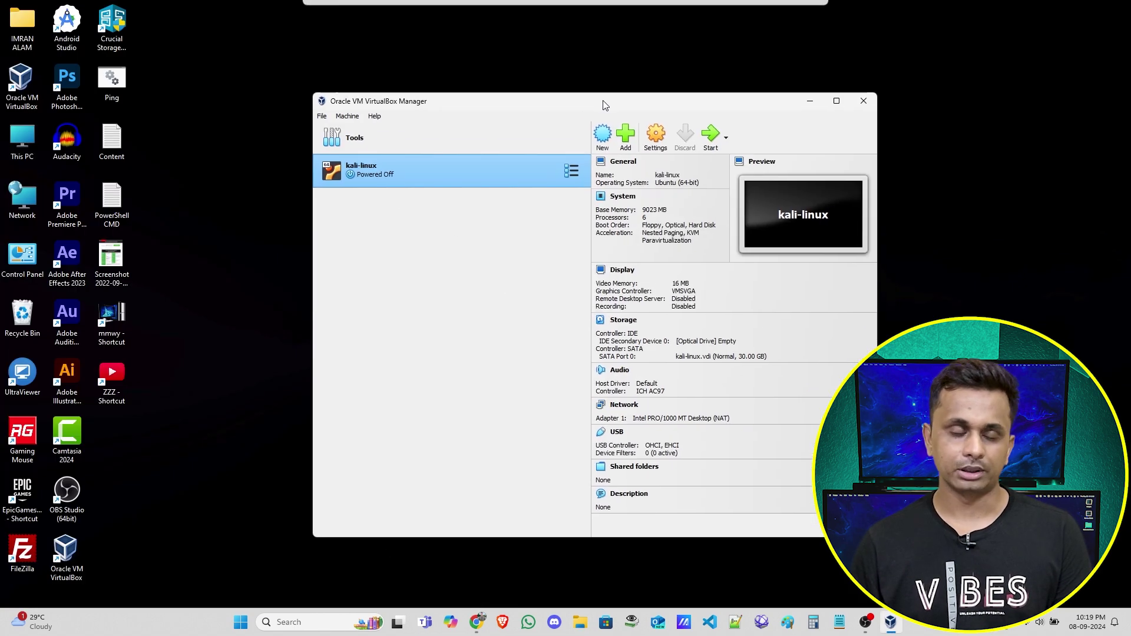
- Switch to Chrome and open the playlists of the Techno Snag YouTube channel in a new tab
{"action": "left_click", "coordinate": [476, 622]}
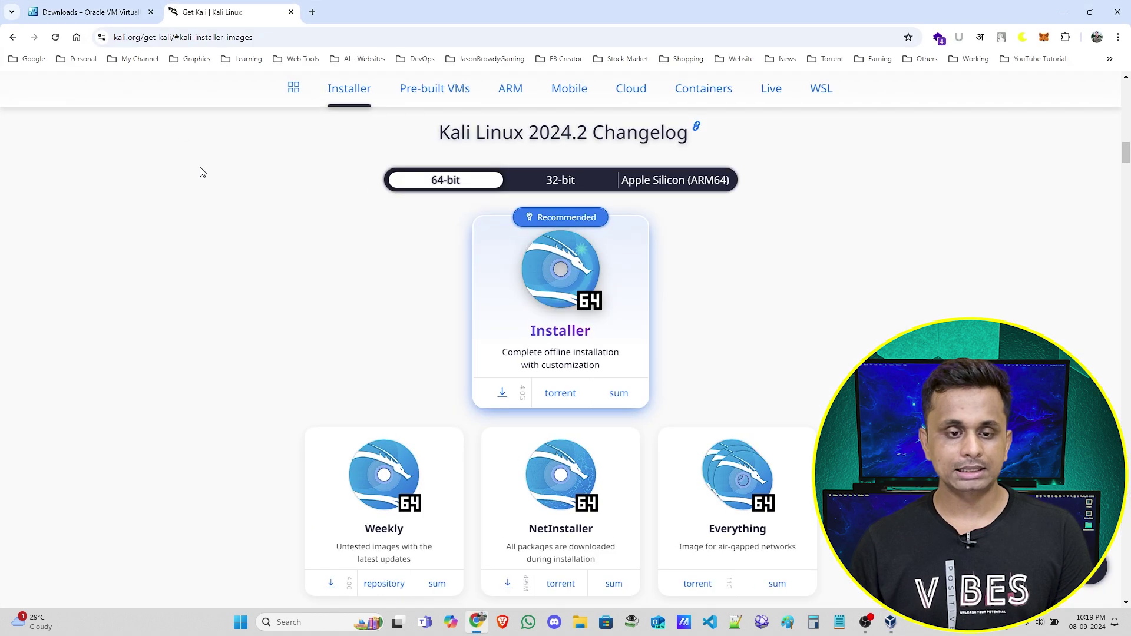
{"action": "key", "text": "ctrl+t"}
{"action": "left_click", "coordinate": [111, 57]}
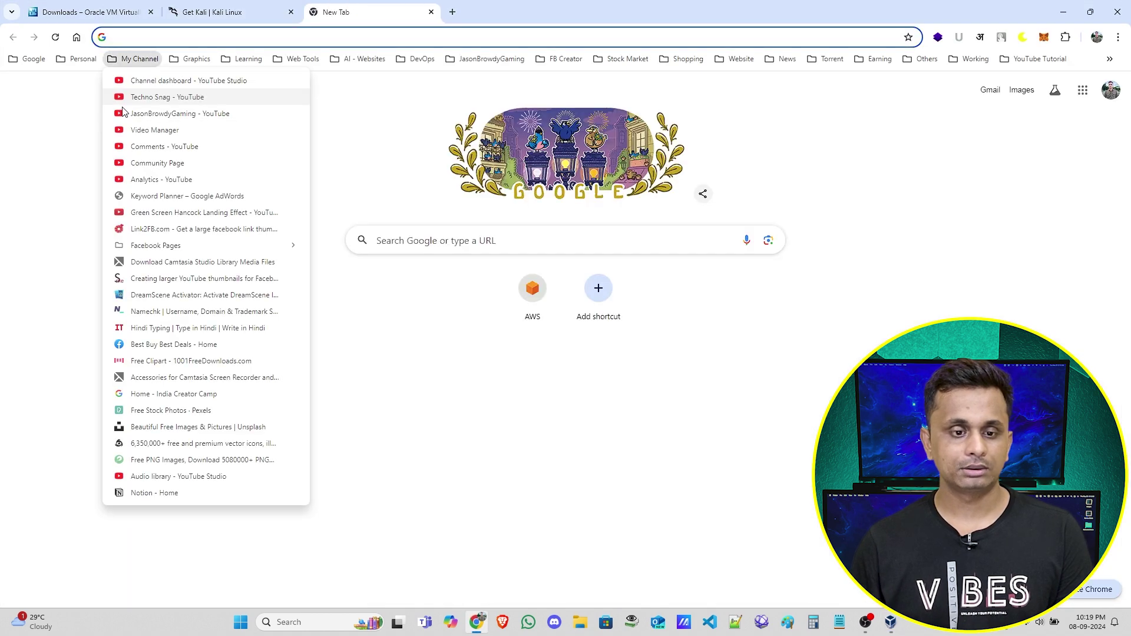
{"action": "left_click", "coordinate": [153, 96]}
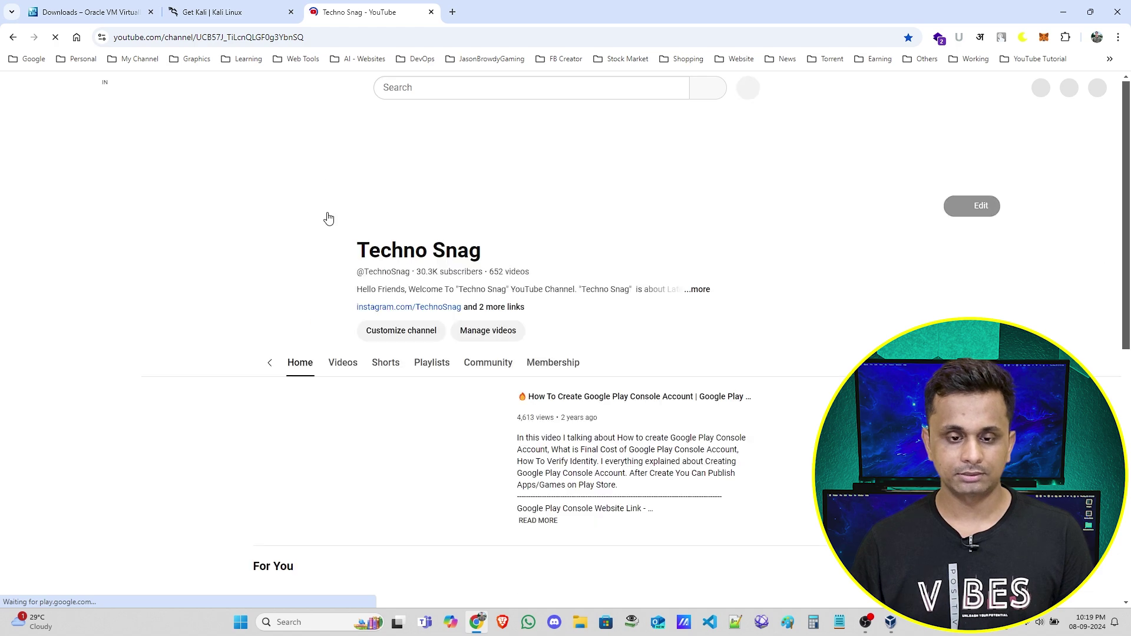
{"action": "left_click", "coordinate": [399, 365]}
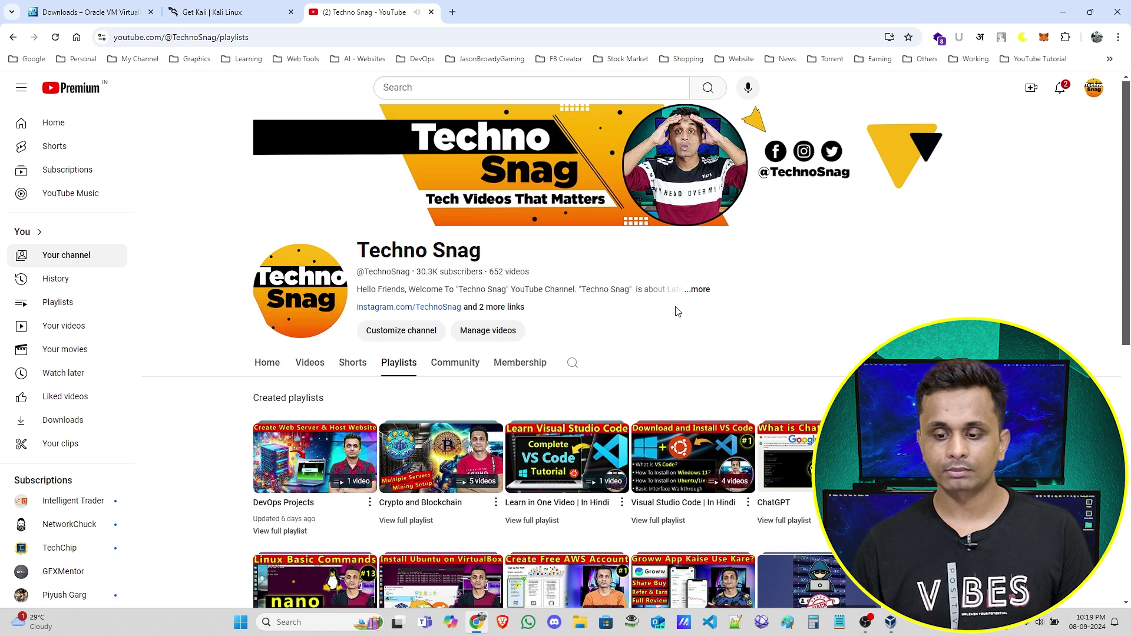
- Open the "Linux Basic Commands | In Hindi" playlist and pause its first video
{"action": "scroll", "coordinate": [677, 309], "scroll_direction": "down", "scroll_amount": 5}
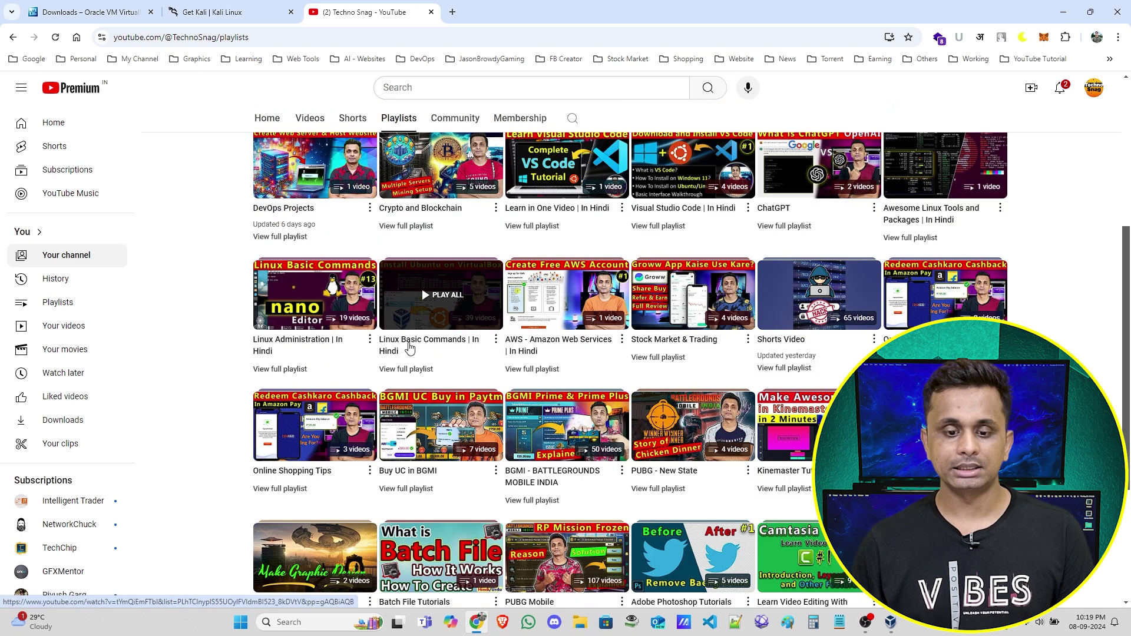
{"action": "left_click", "coordinate": [447, 341]}
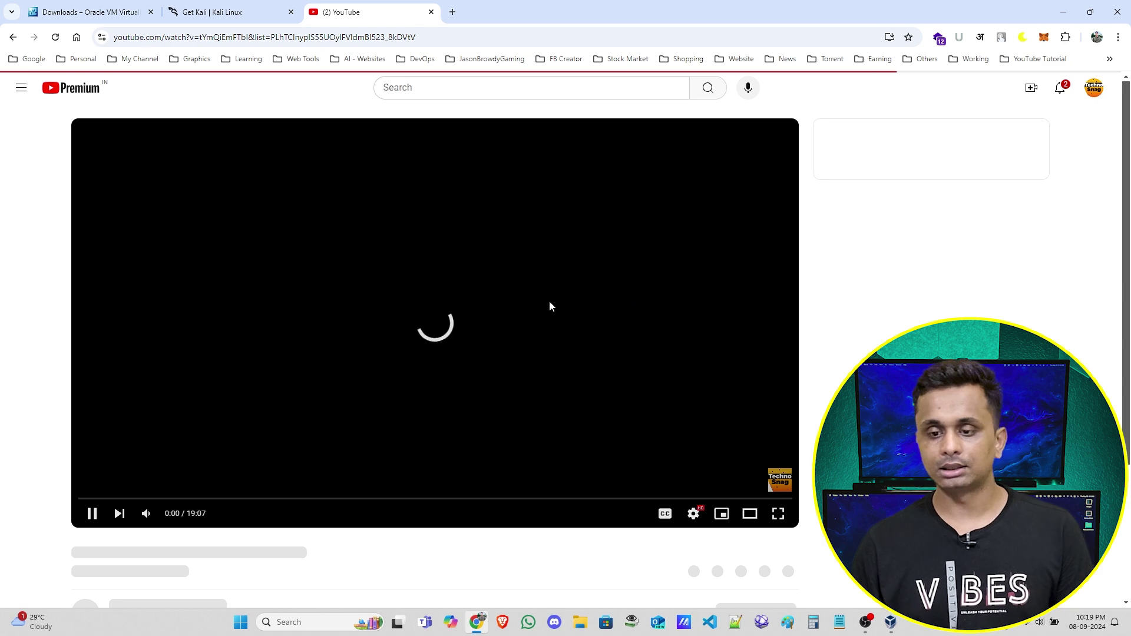
{"action": "key", "text": "space"}
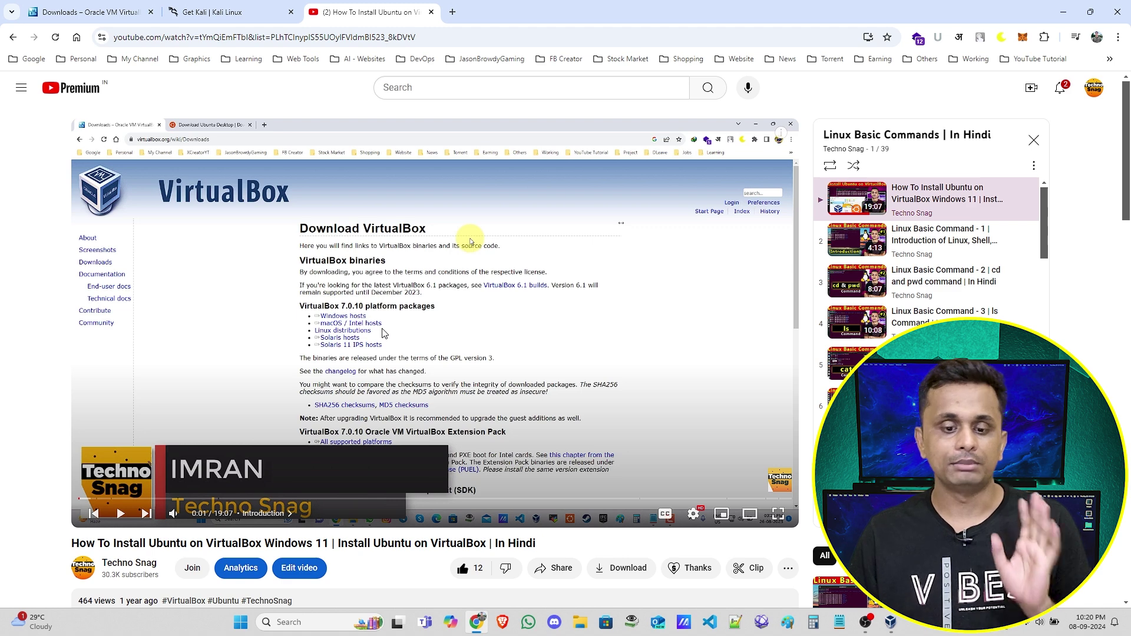
- Switch back to VirtualBox Manager and start the kali-linux machine
{"action": "left_click", "coordinate": [890, 623]}
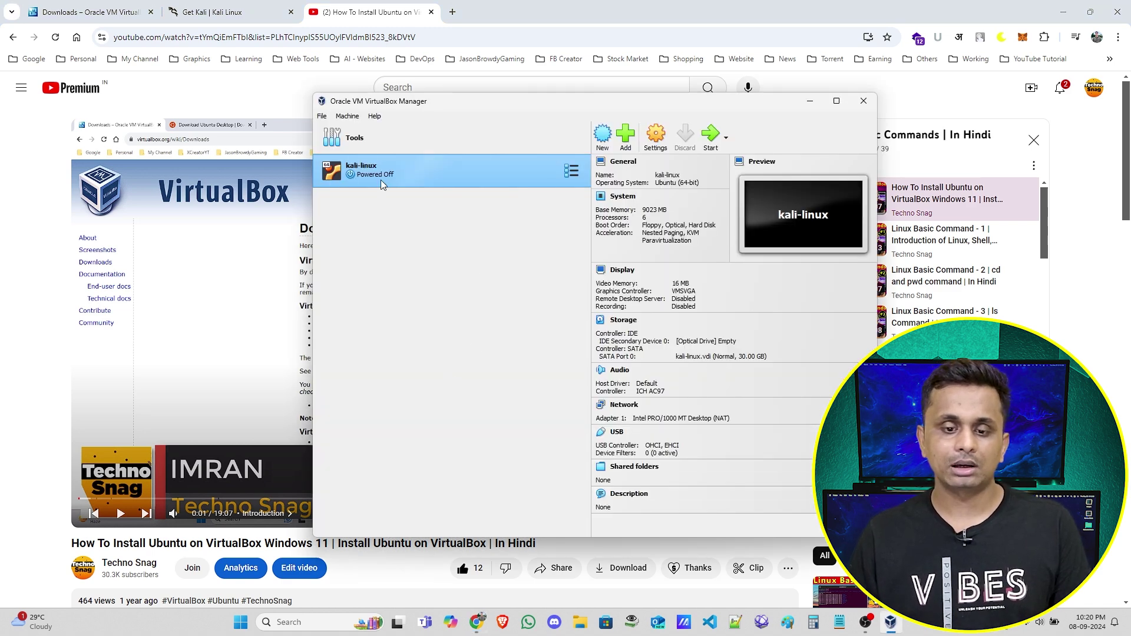
{"action": "left_click", "coordinate": [710, 136]}
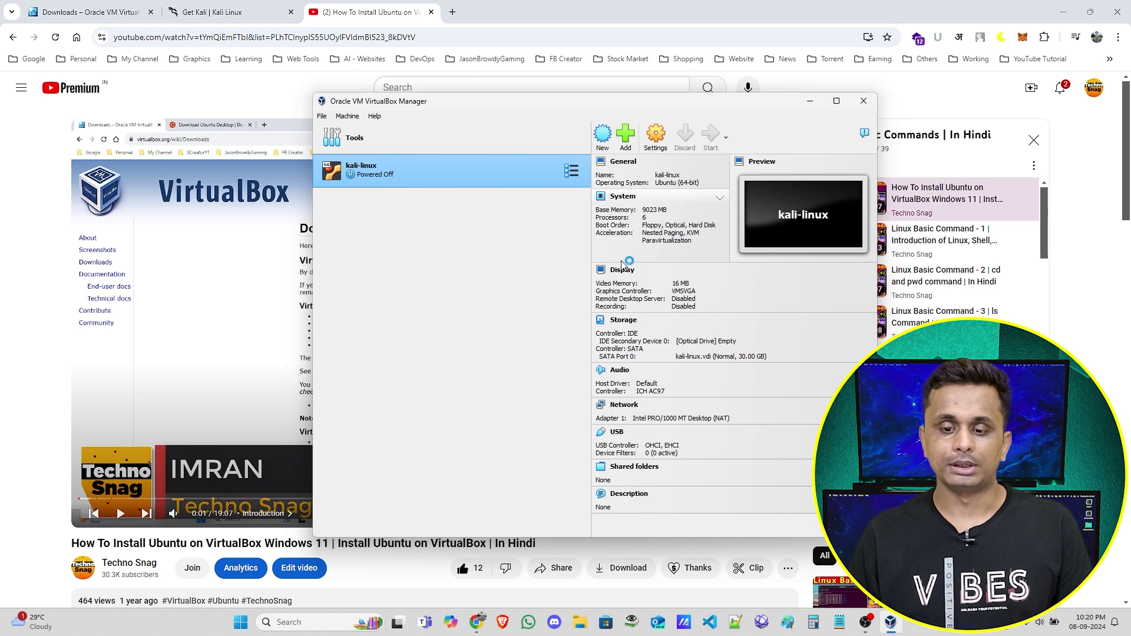